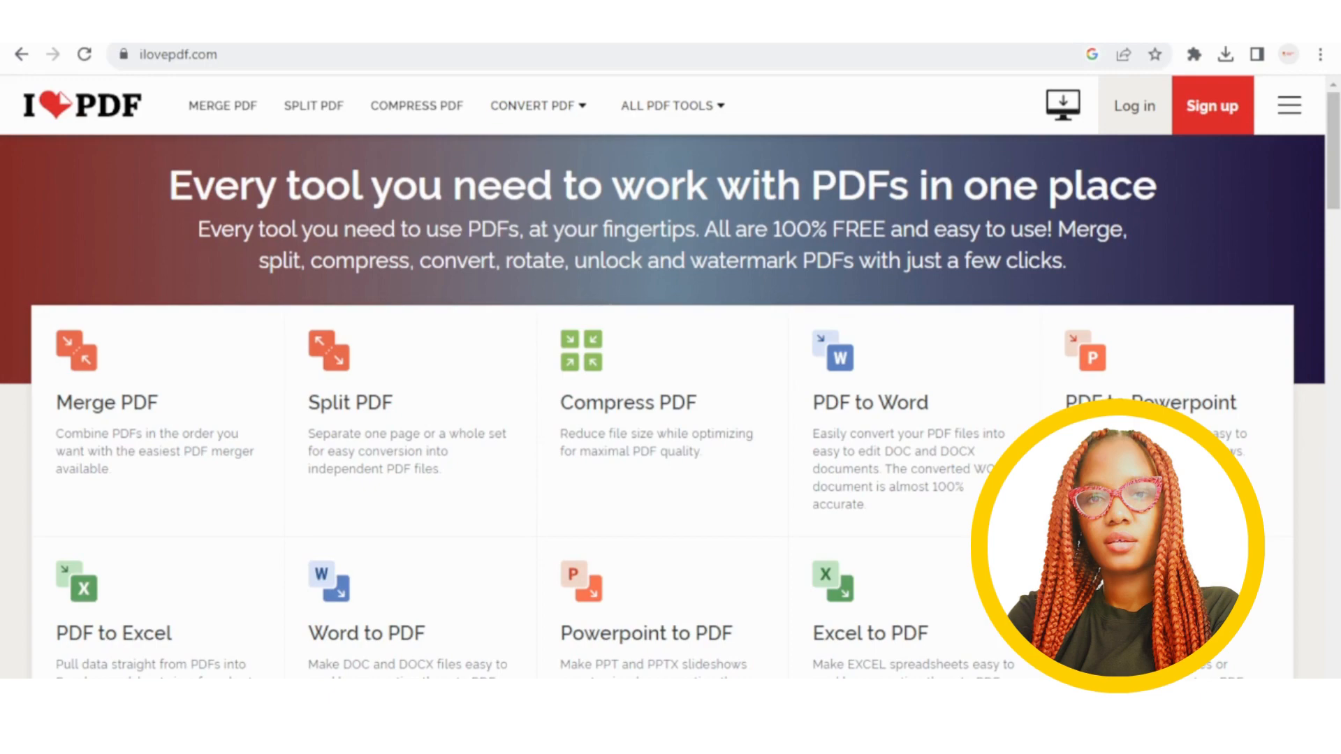
Browse iLovePDF's tools grid and open the Edit PDF (PDF Editor) tool.
scroll(440, 428, down, 9)
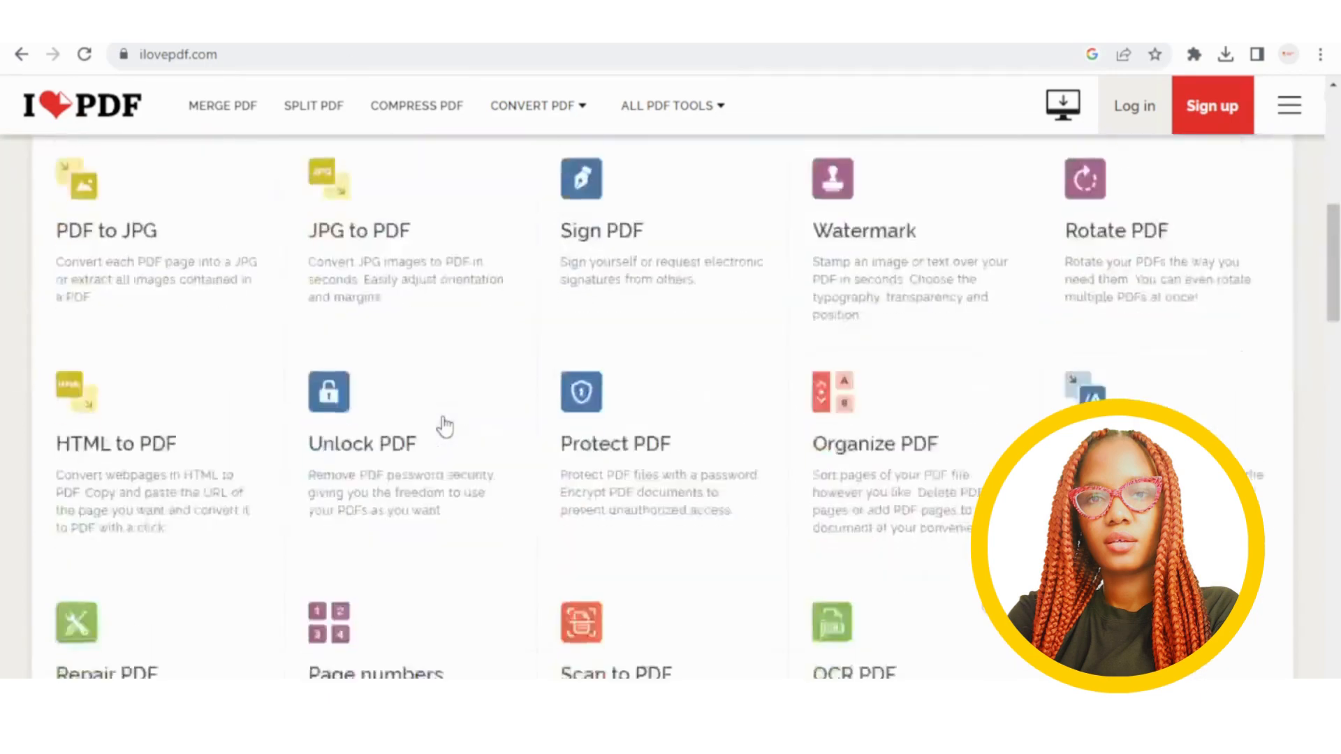
scroll(445, 426, up, 9)
scroll(445, 426, down, 4)
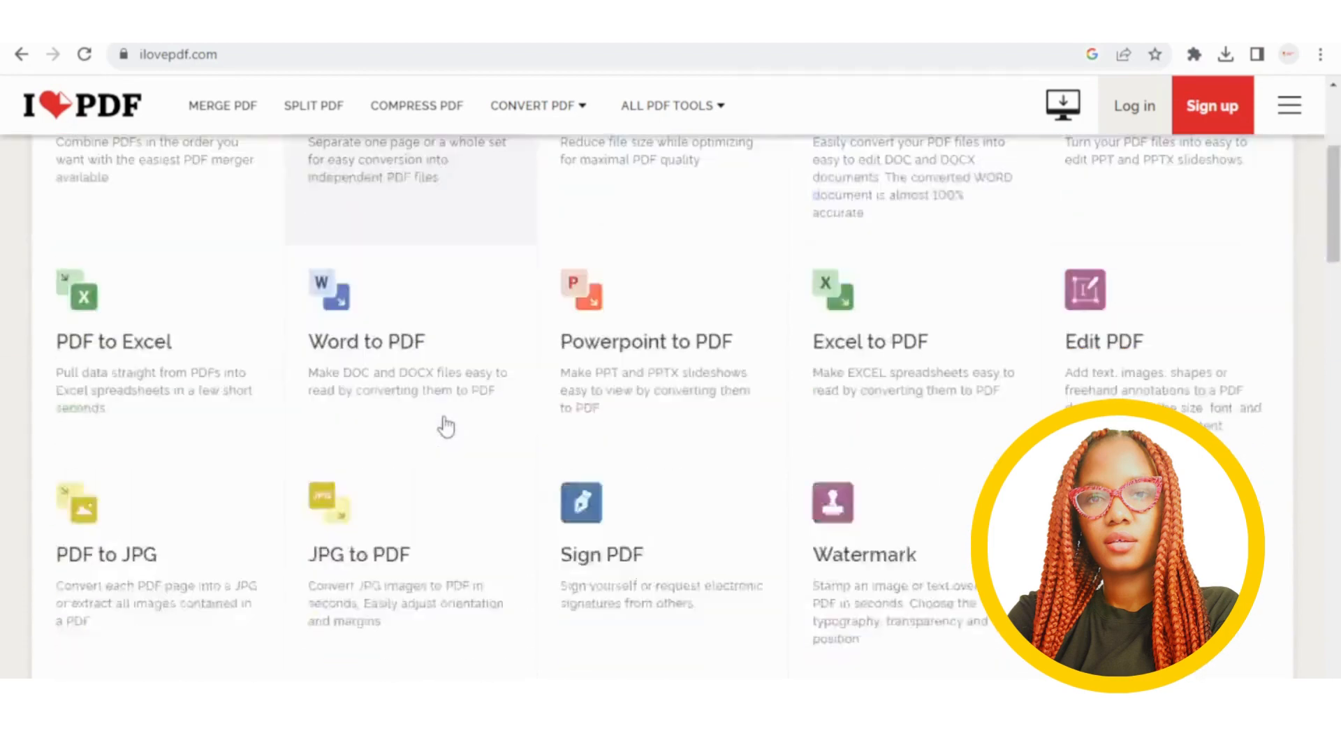
scroll(445, 426, down, 2)
scroll(1119, 377, up, 5)
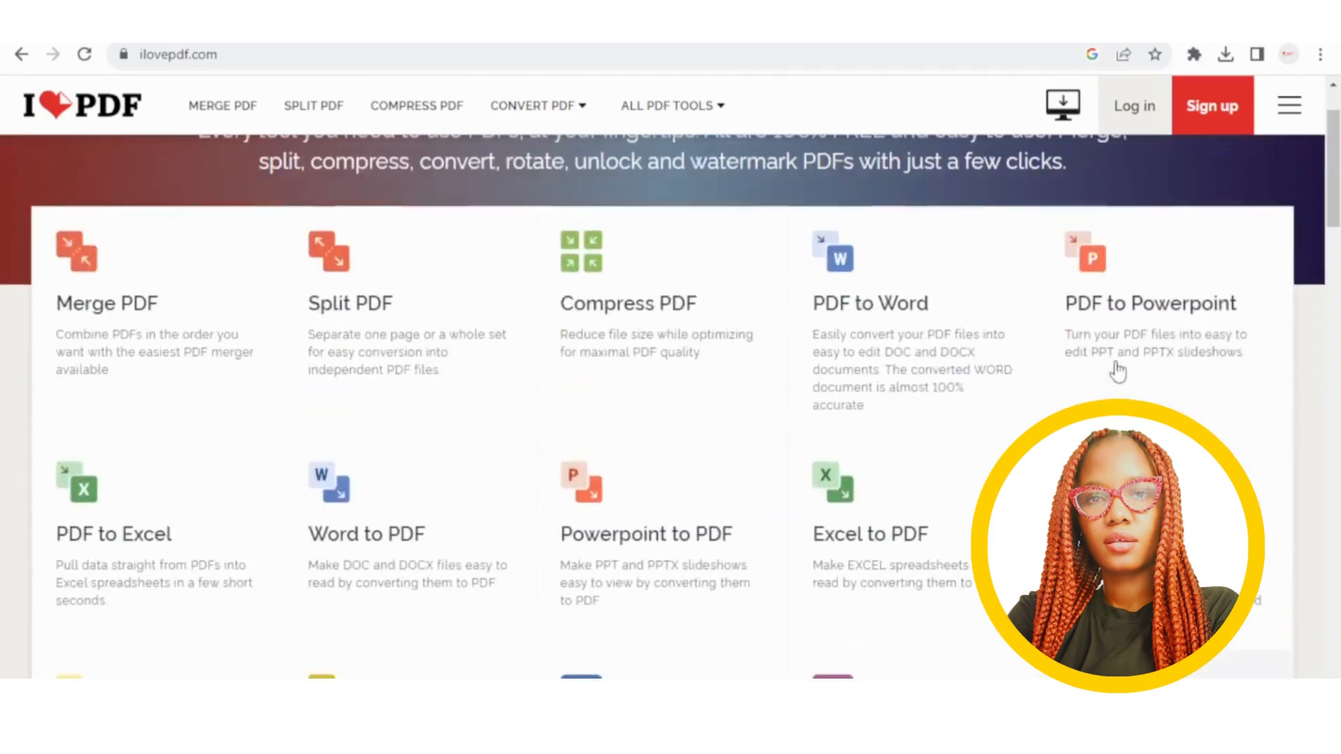
scroll(1118, 446, down, 2)
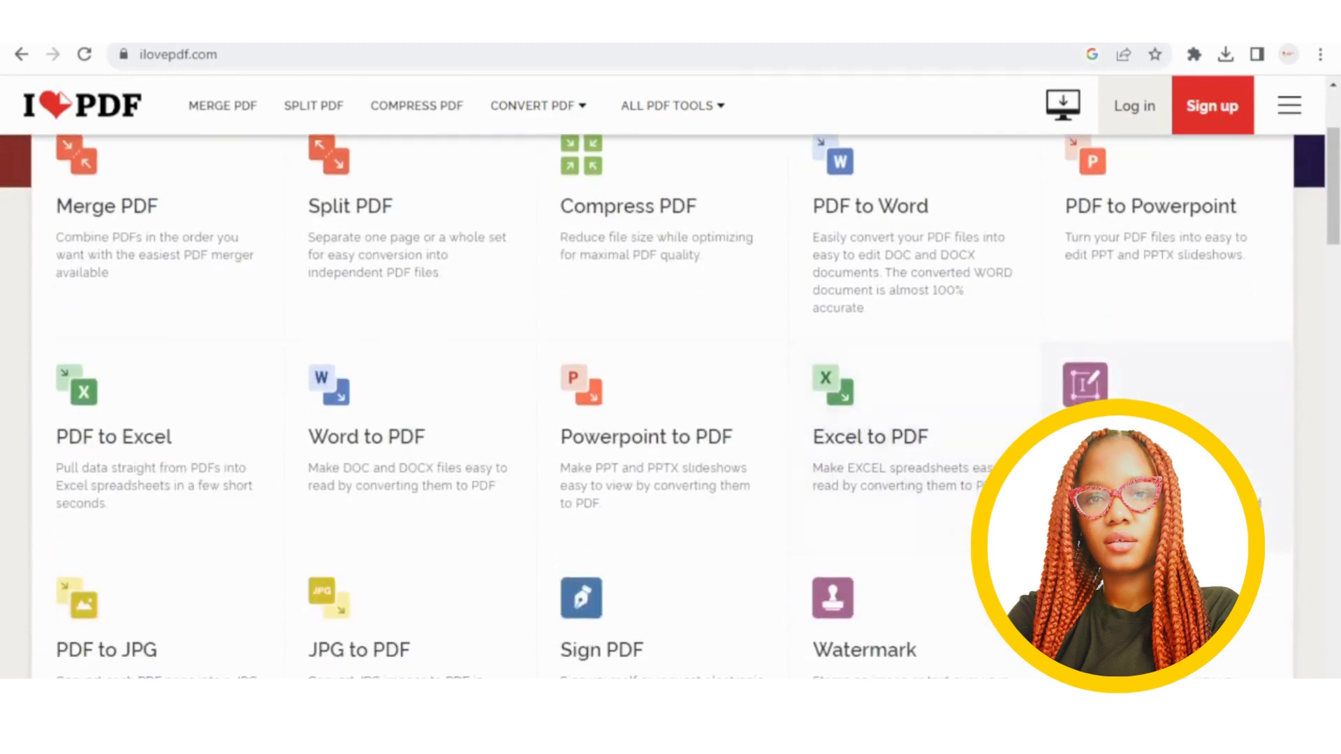
scroll(1117, 447, down, 5)
scroll(1117, 447, up, 6)
scroll(1117, 447, down, 3)
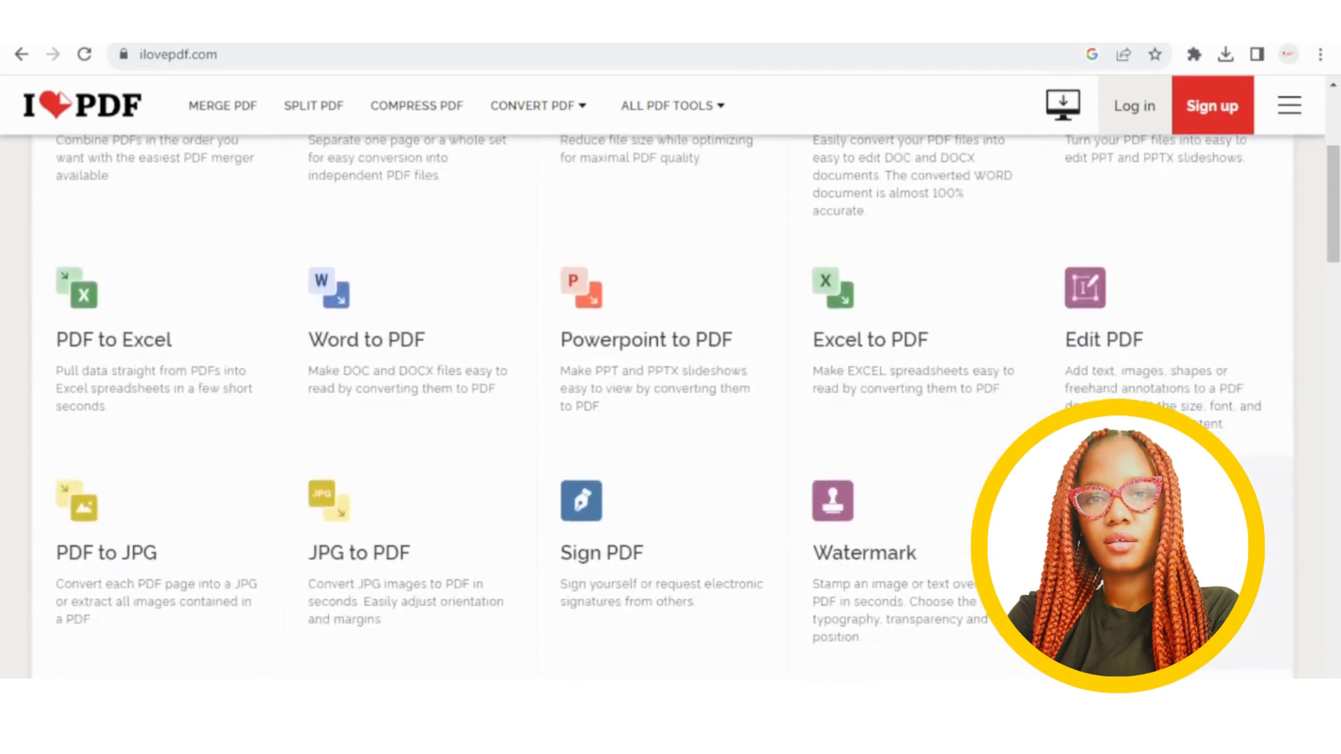
scroll(1096, 374, up, 2)
scroll(1096, 373, down, 4)
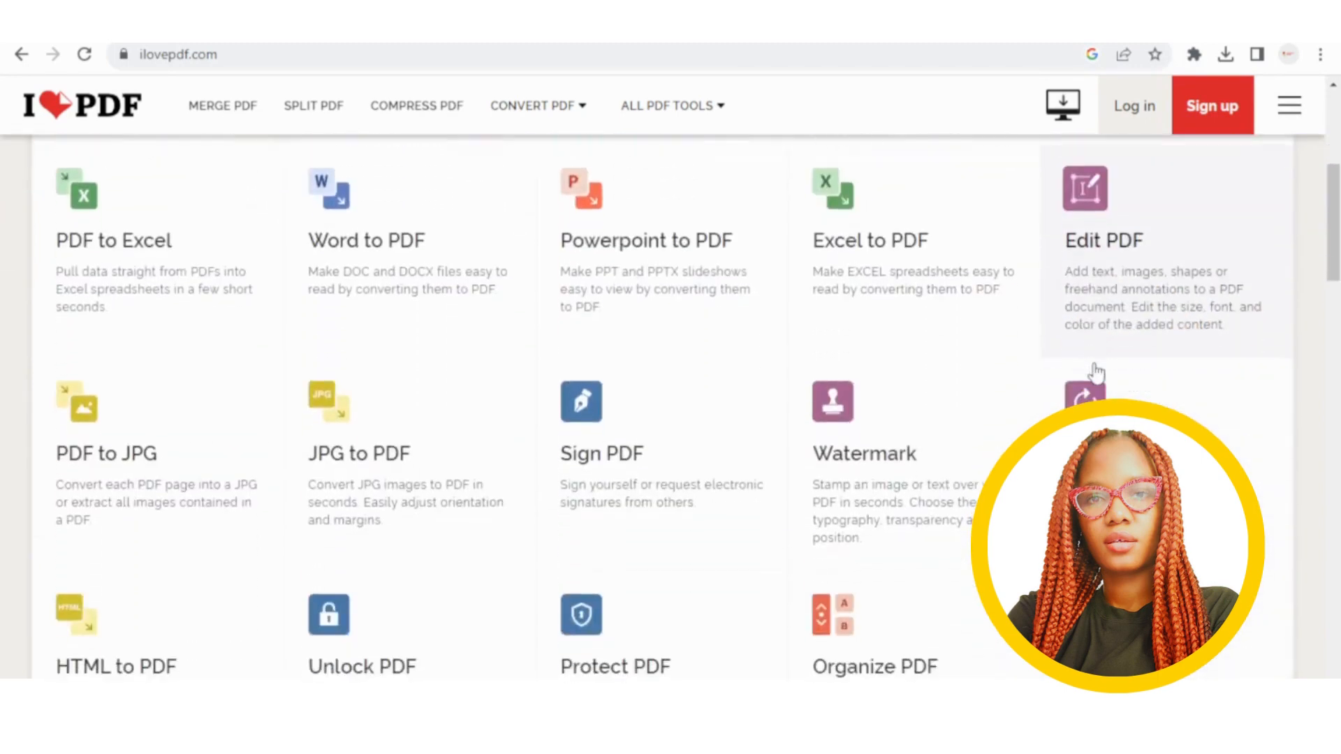
scroll(1096, 373, up, 2)
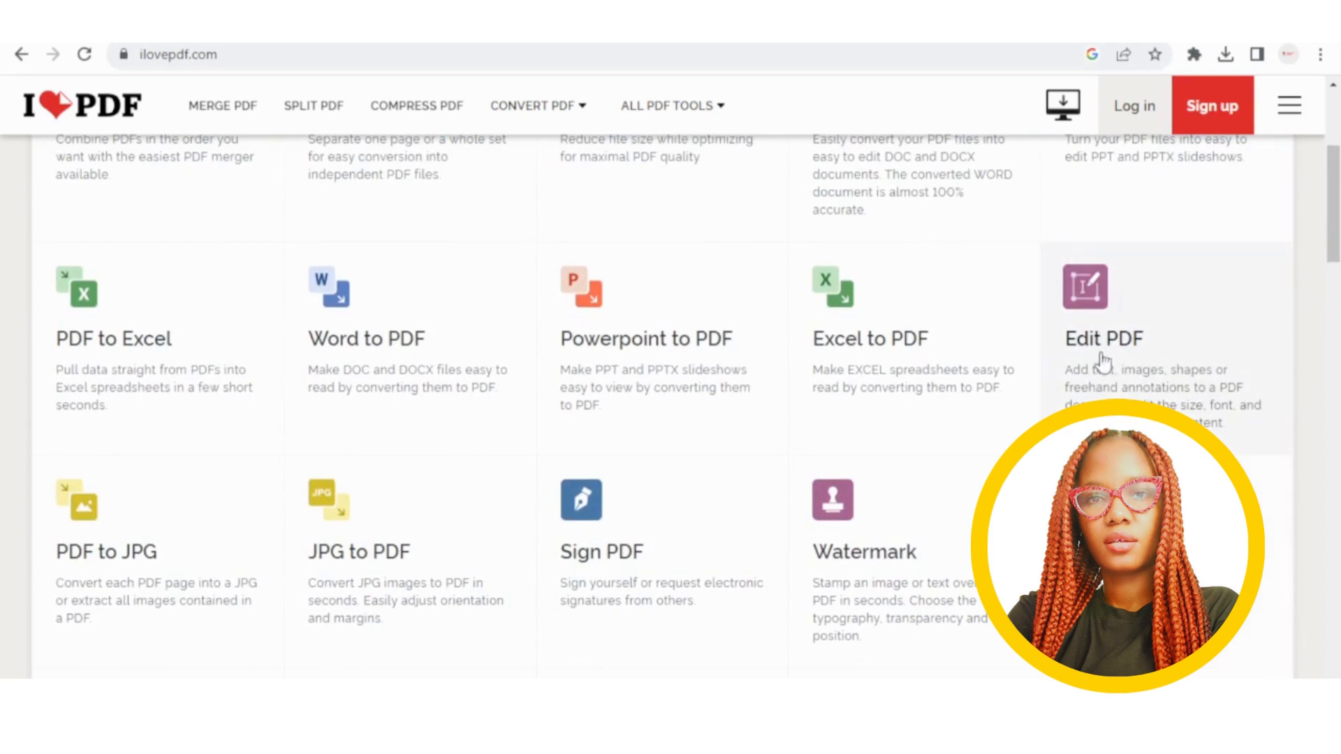
click(1101, 362)
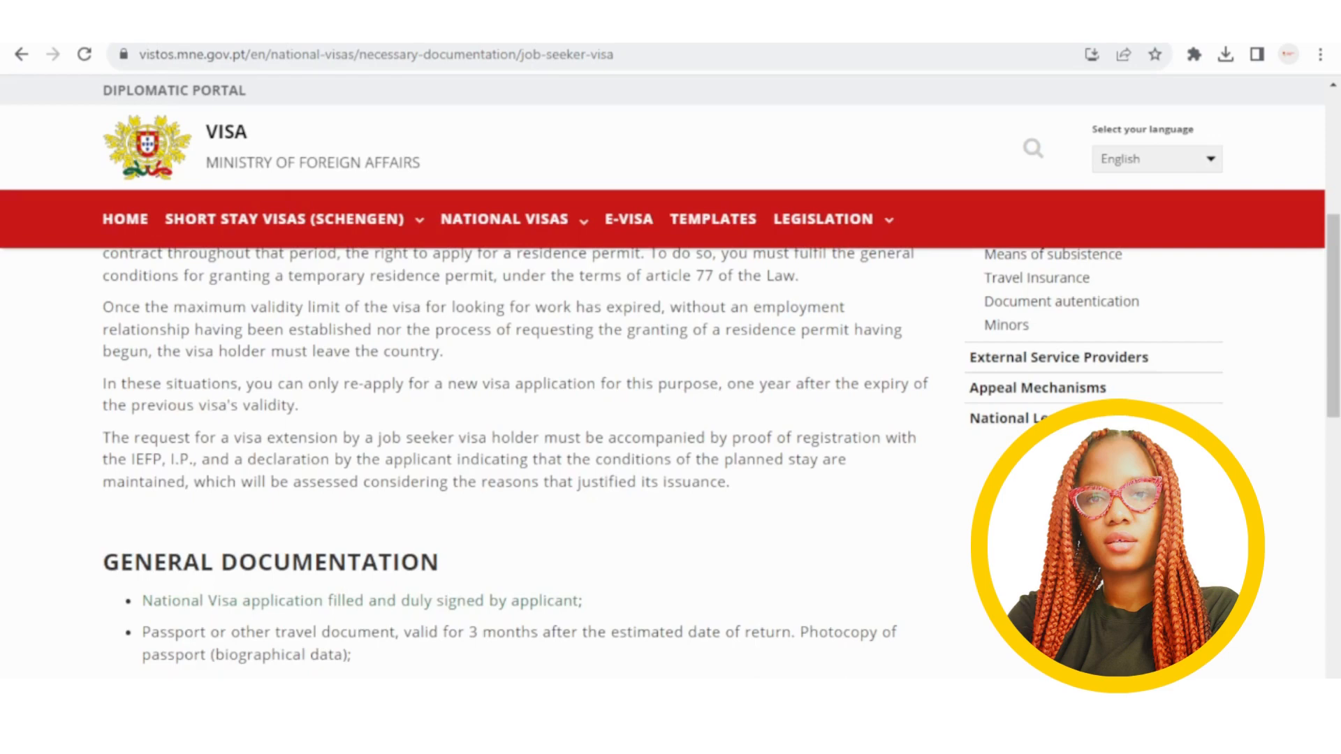
Open formulario_visto_nacional_en.pdf from General Documentation and look through its three pages.
mouse_move(504, 219)
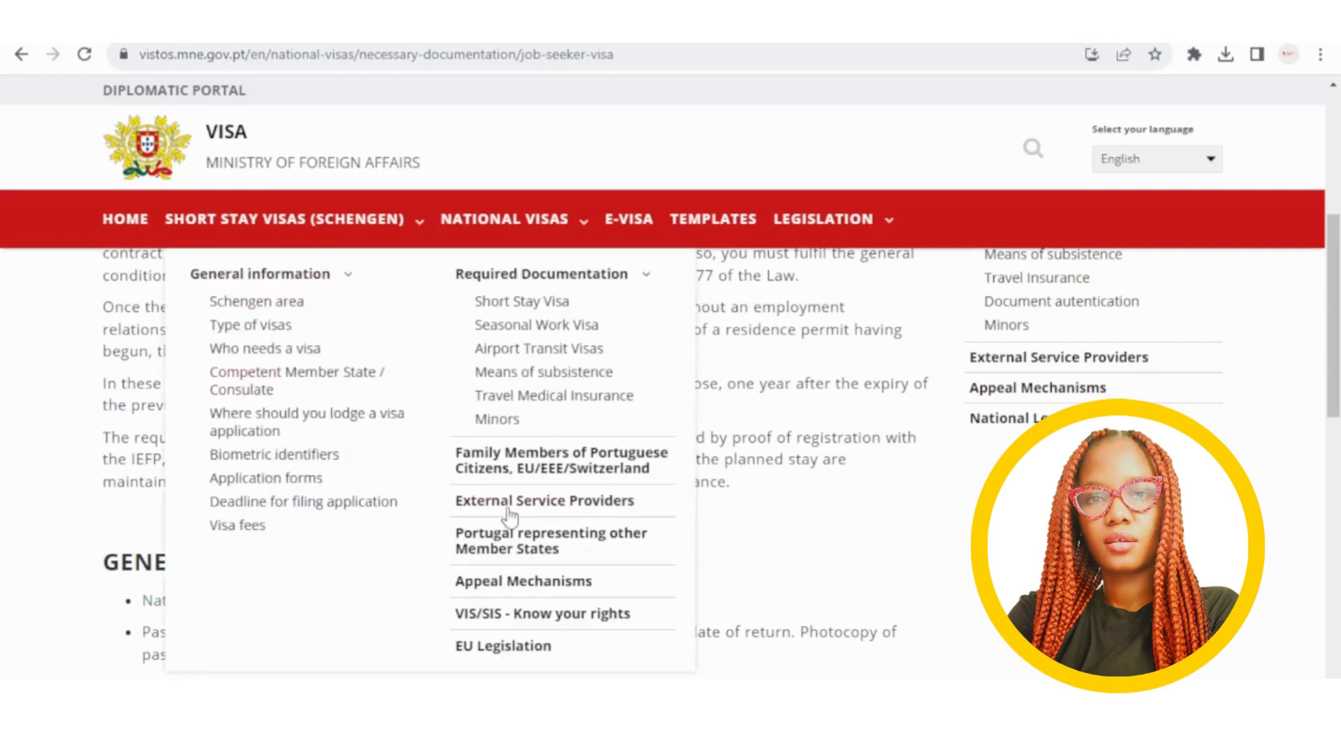
scroll(553, 385, down, 2)
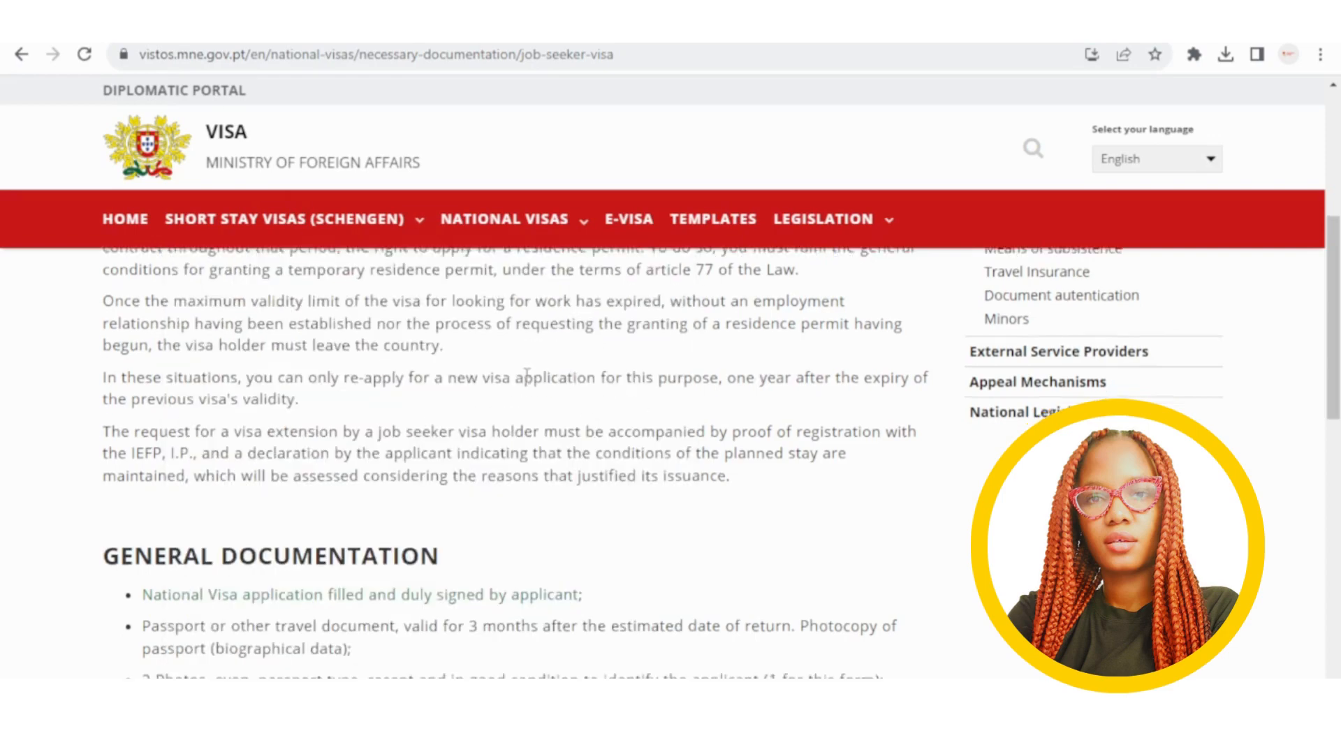
scroll(525, 375, up, 4)
scroll(526, 376, down, 3)
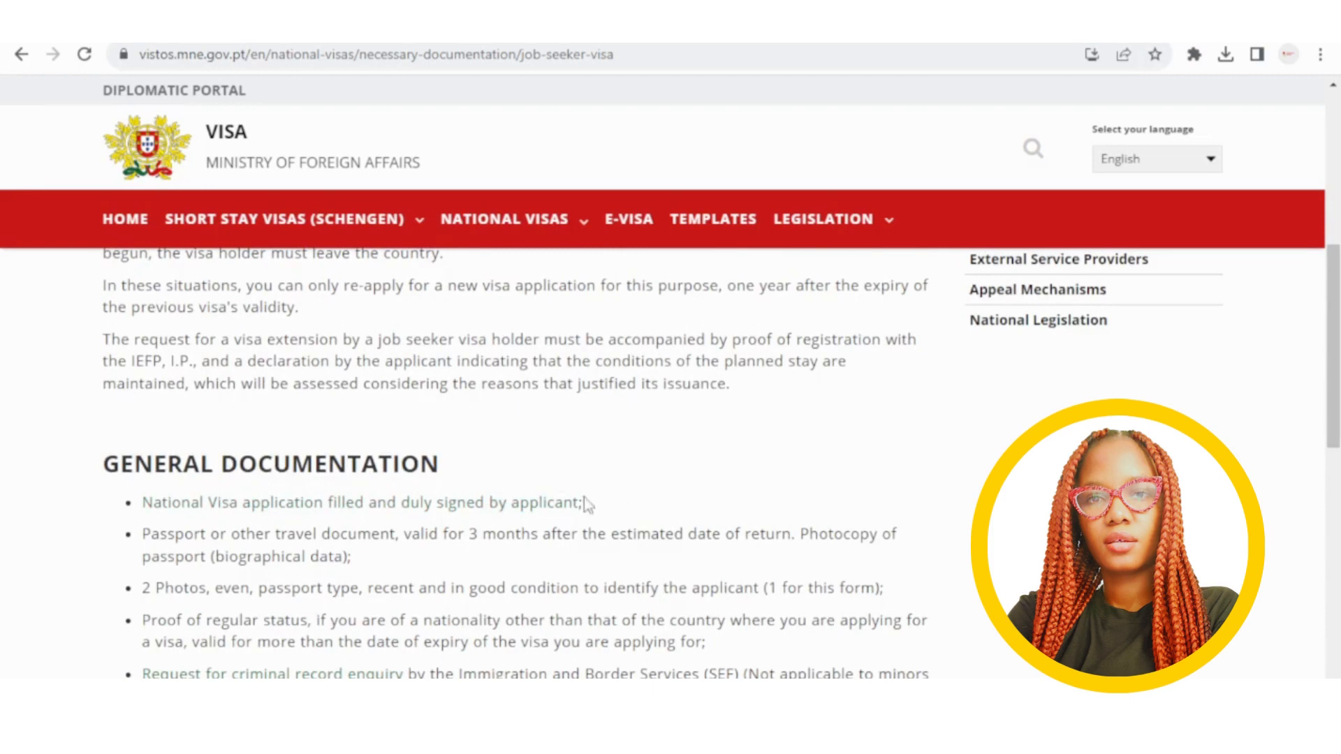
click(442, 508)
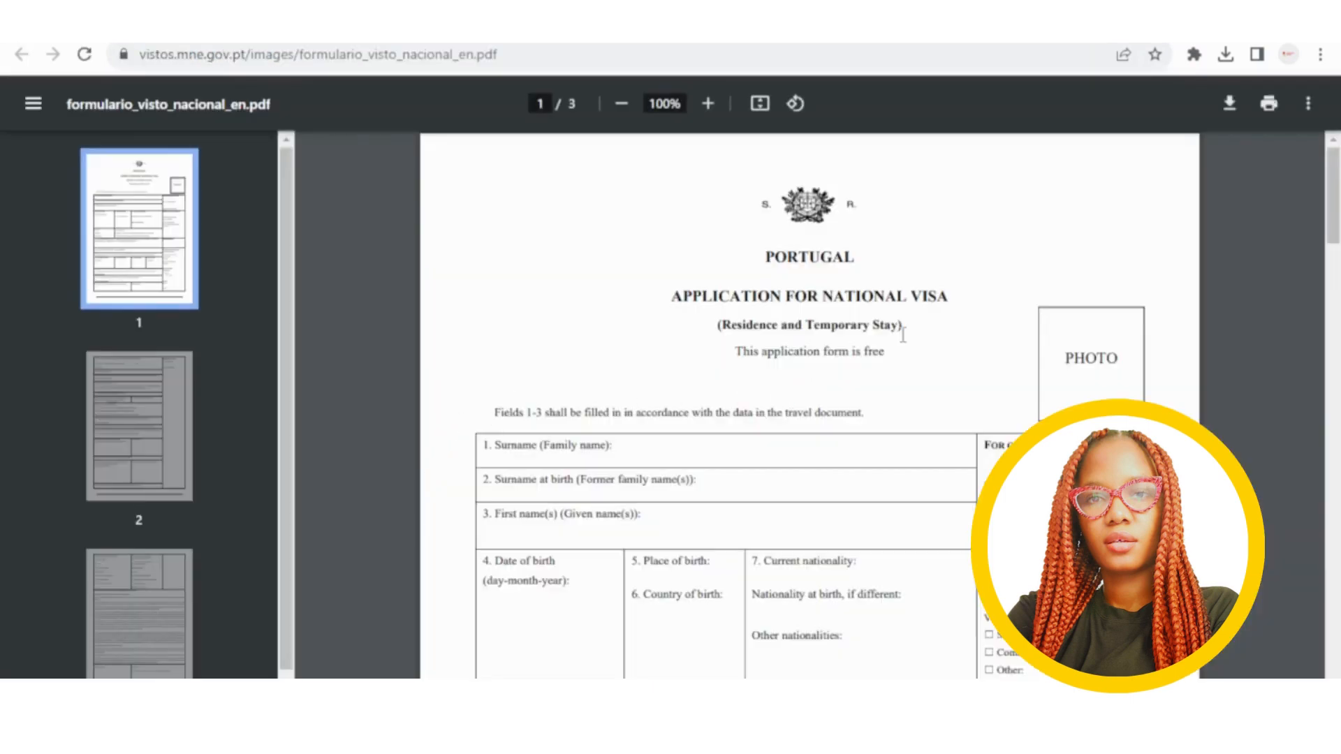
scroll(903, 335, down, 6)
scroll(901, 334, up, 6)
scroll(942, 505, down, 3)
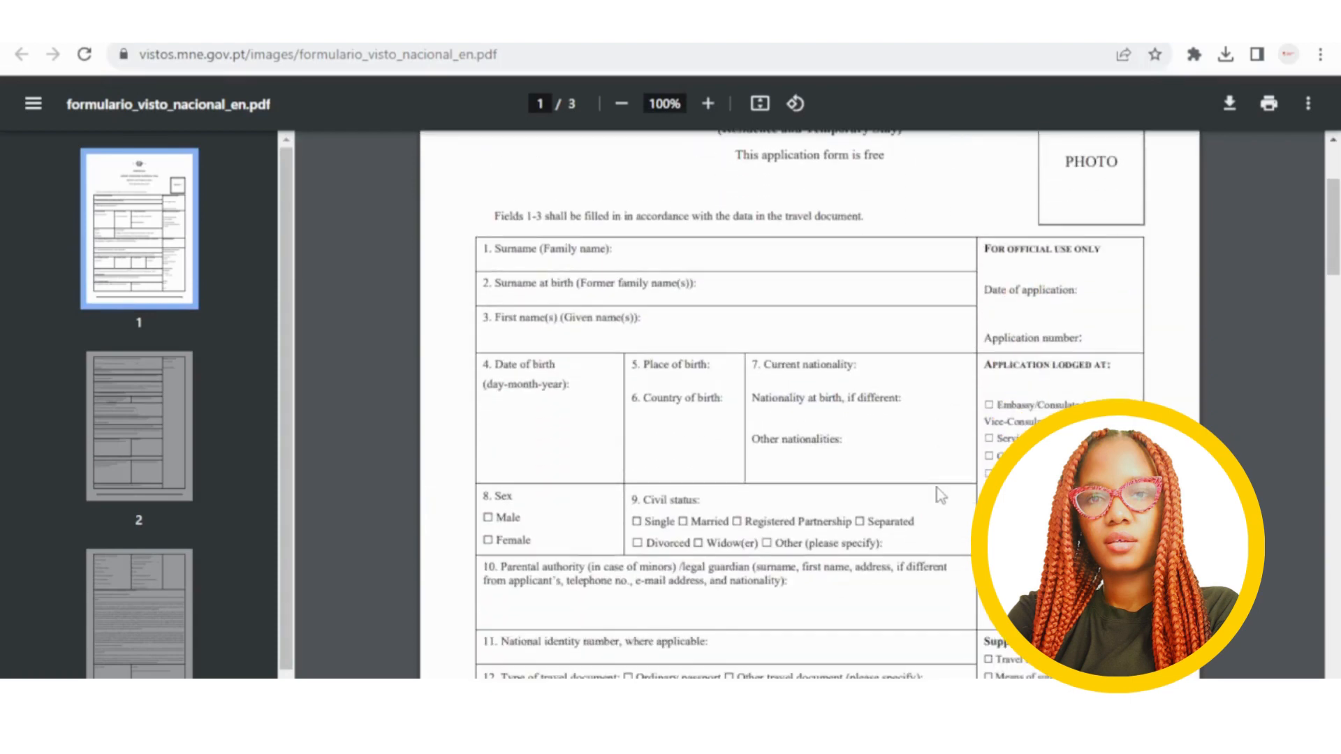
scroll(940, 462, down, 3)
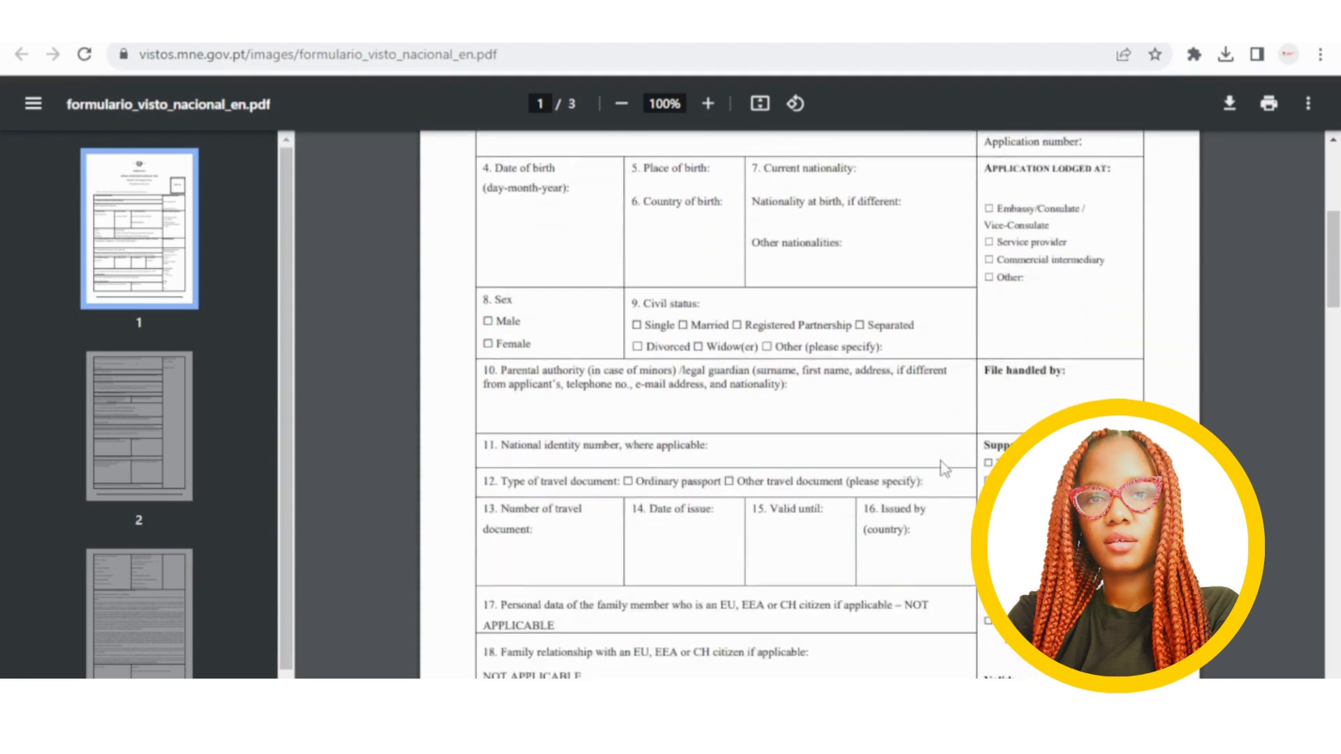
scroll(940, 462, up, 6)
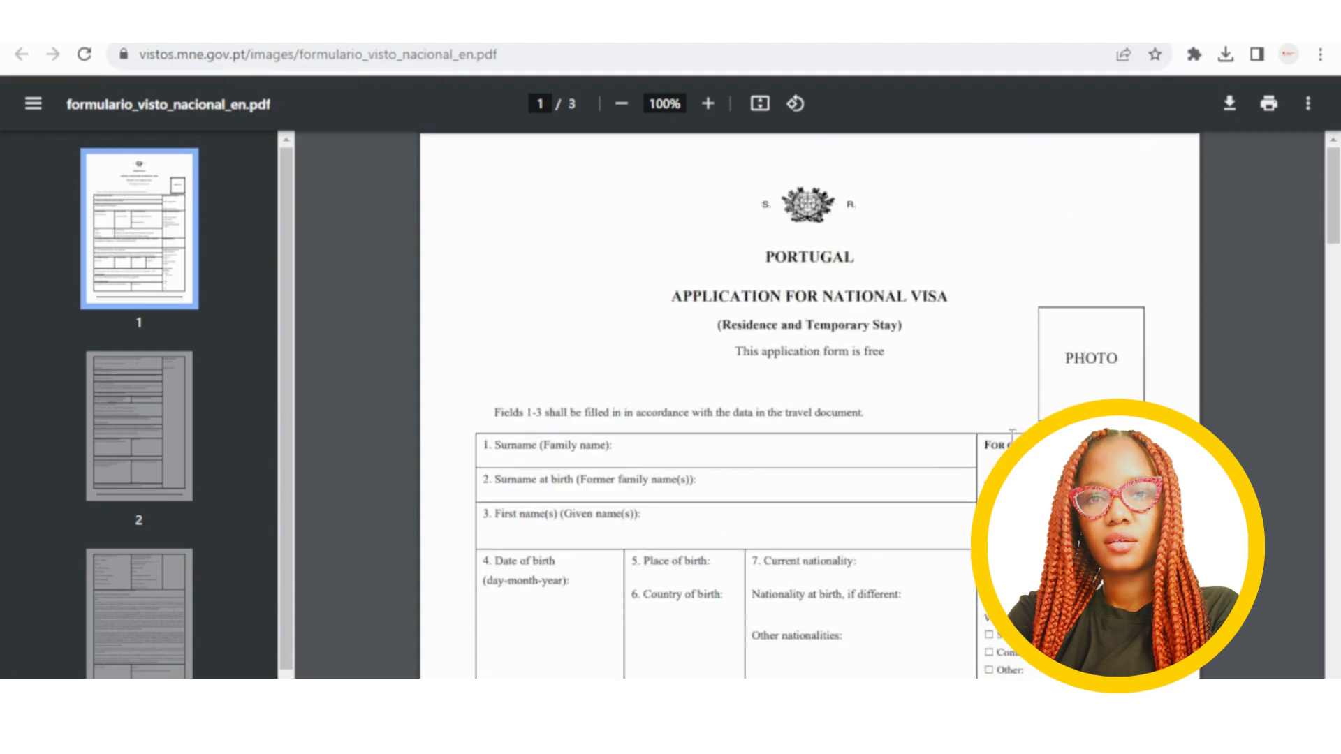
Save formulario_visto_nacional_en.pdf to Downloads and upload it into iLovePDF's PDF Editor.
click(1223, 104)
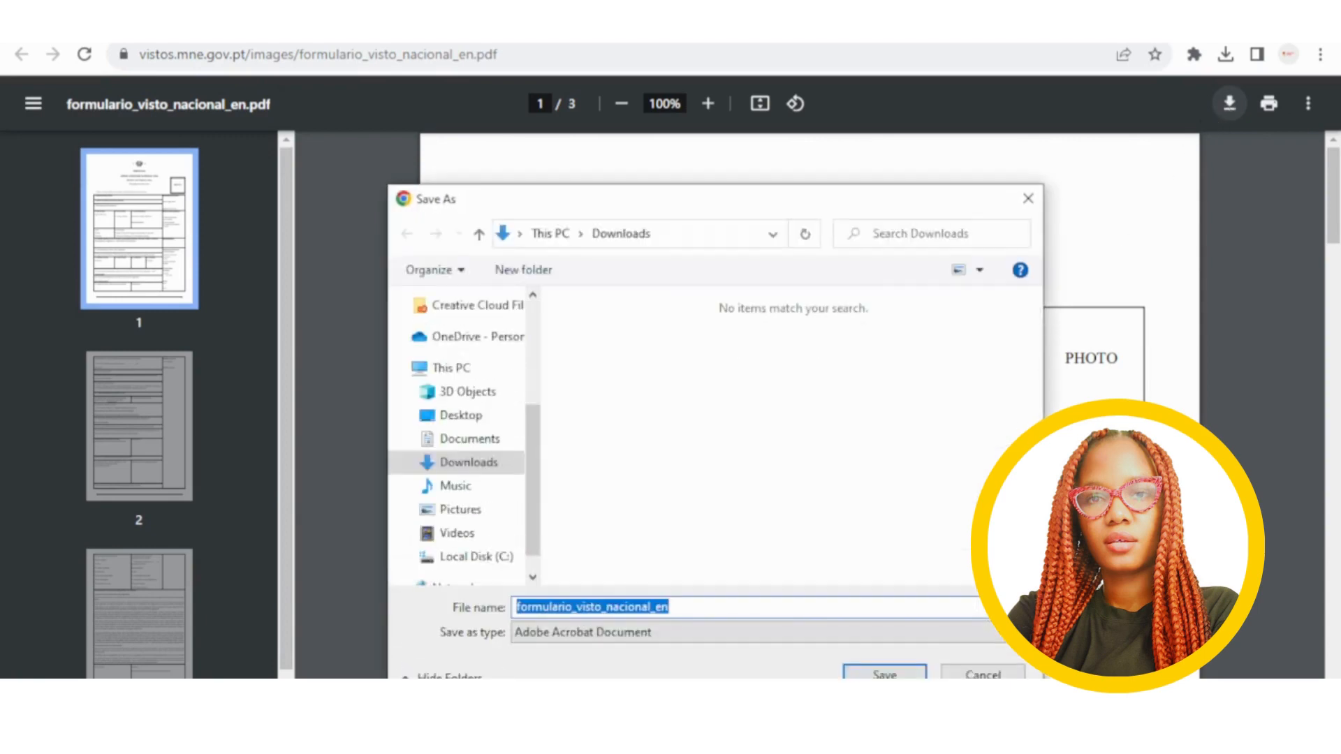
click(884, 674)
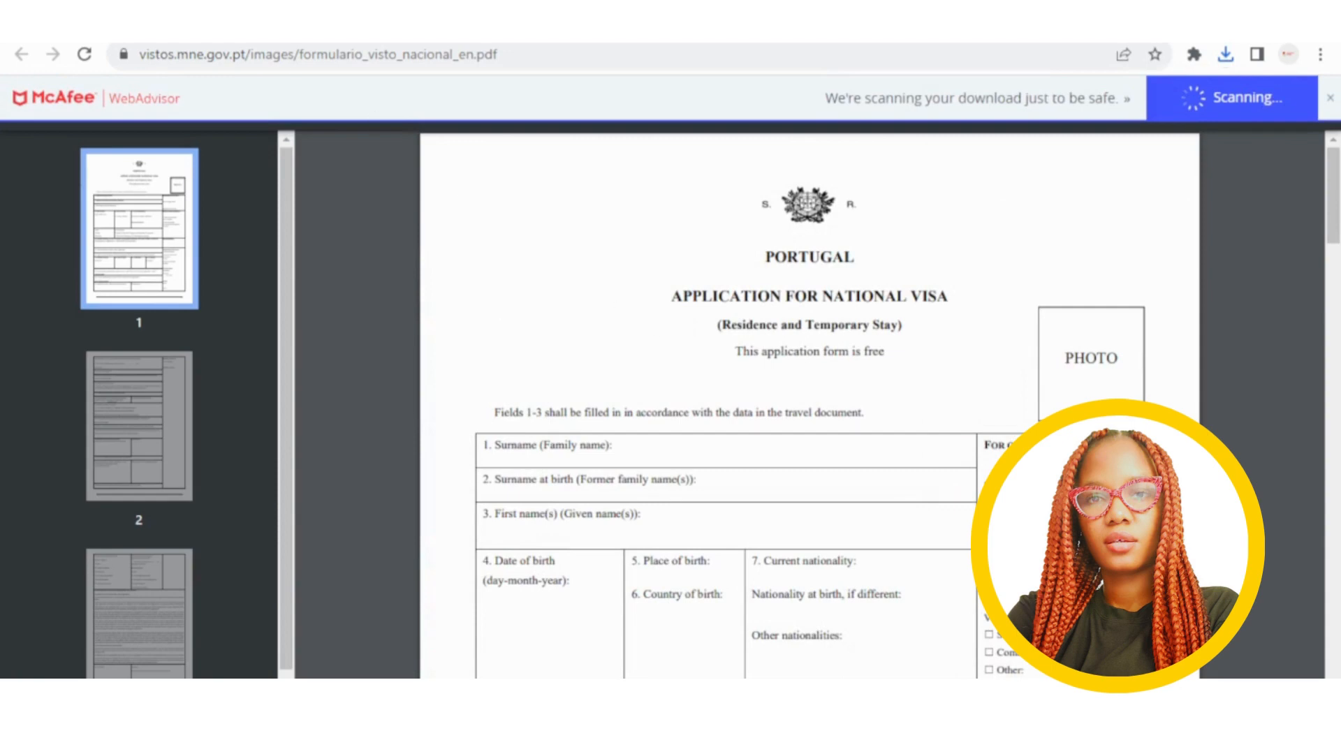
click(504, 28)
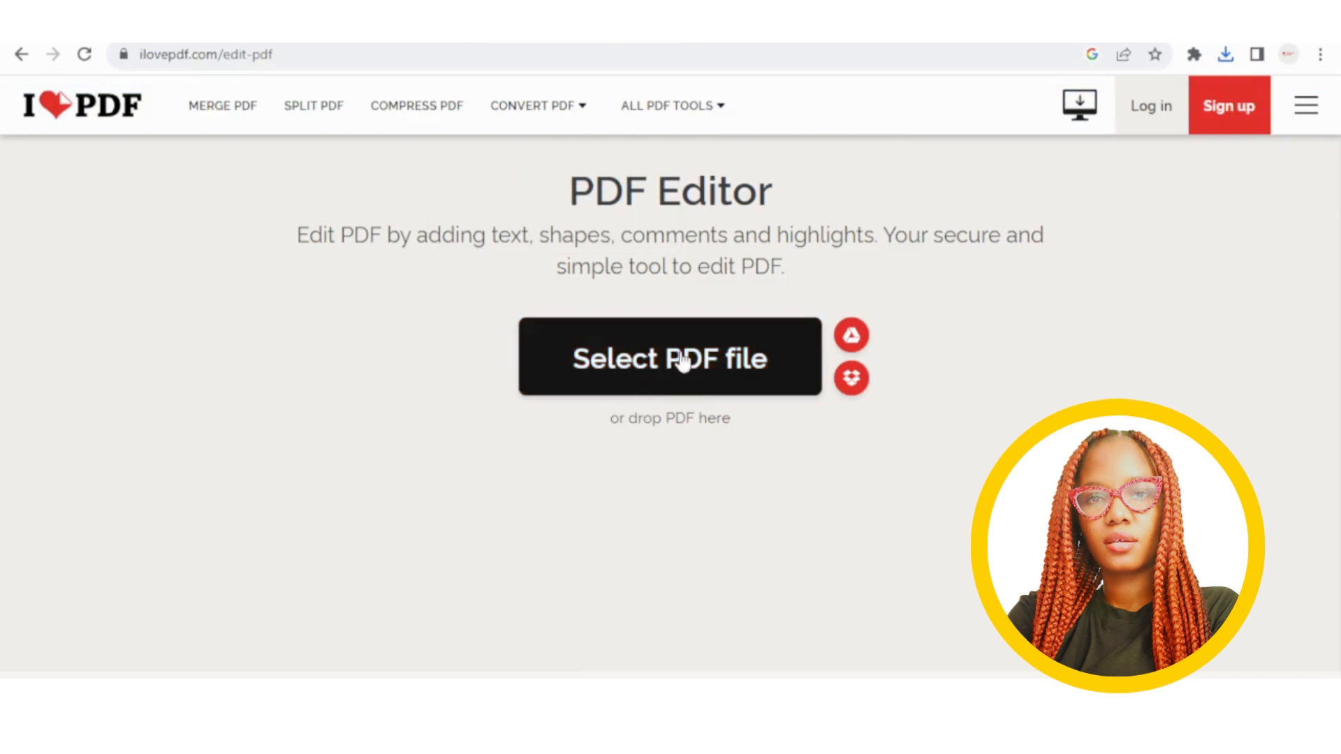
click(674, 382)
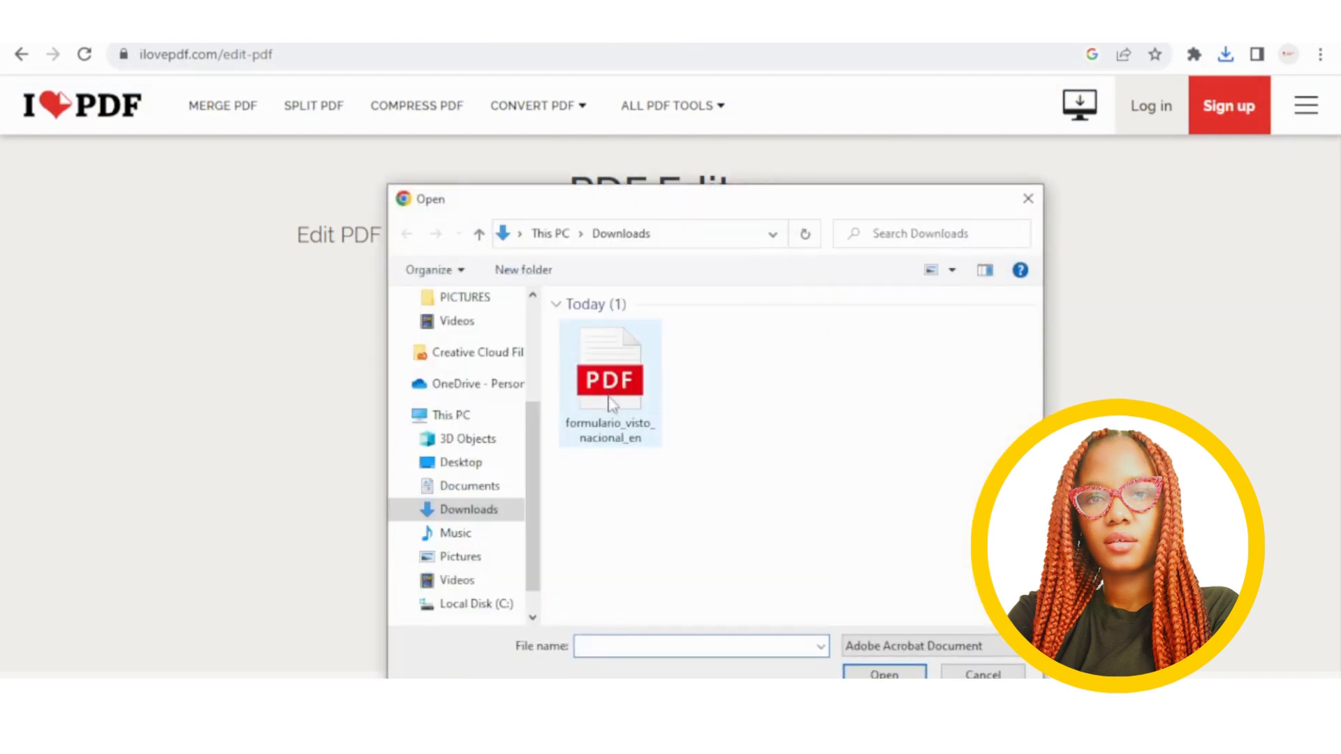
double_click(588, 397)
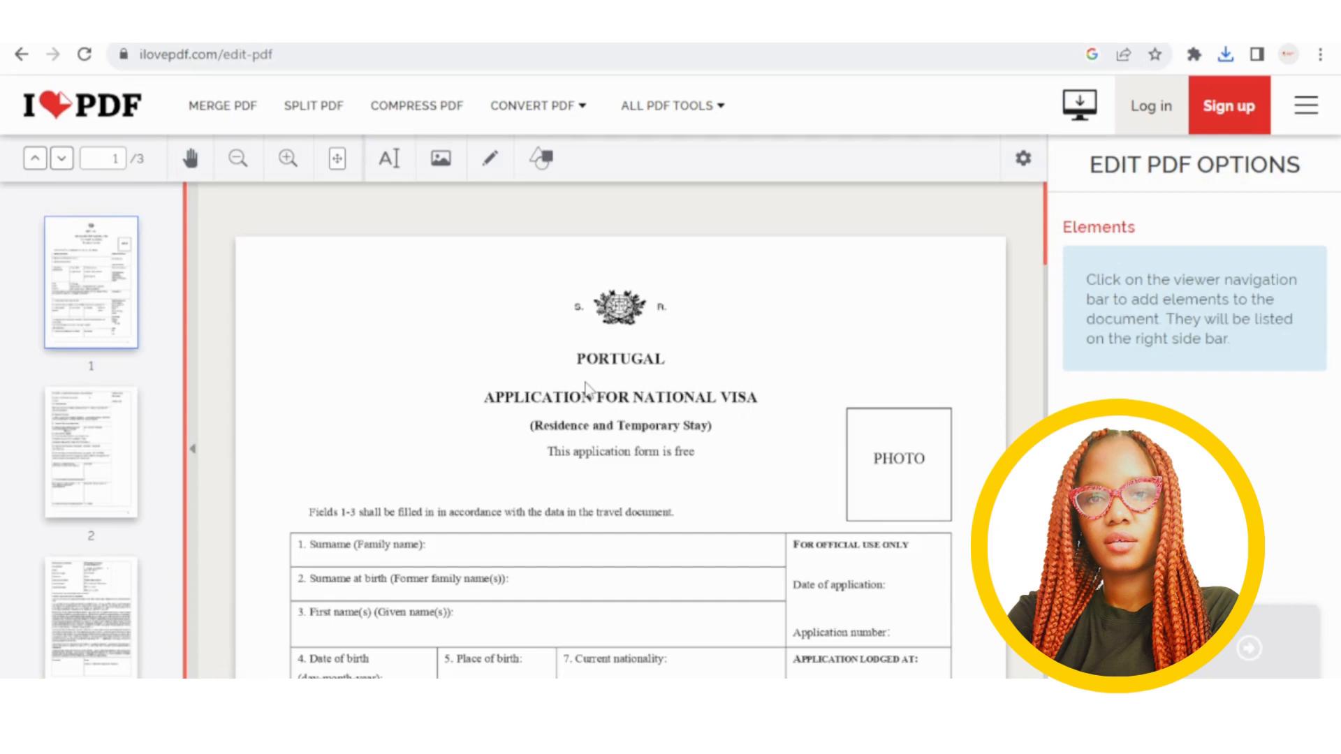
scroll(787, 437, down, 1)
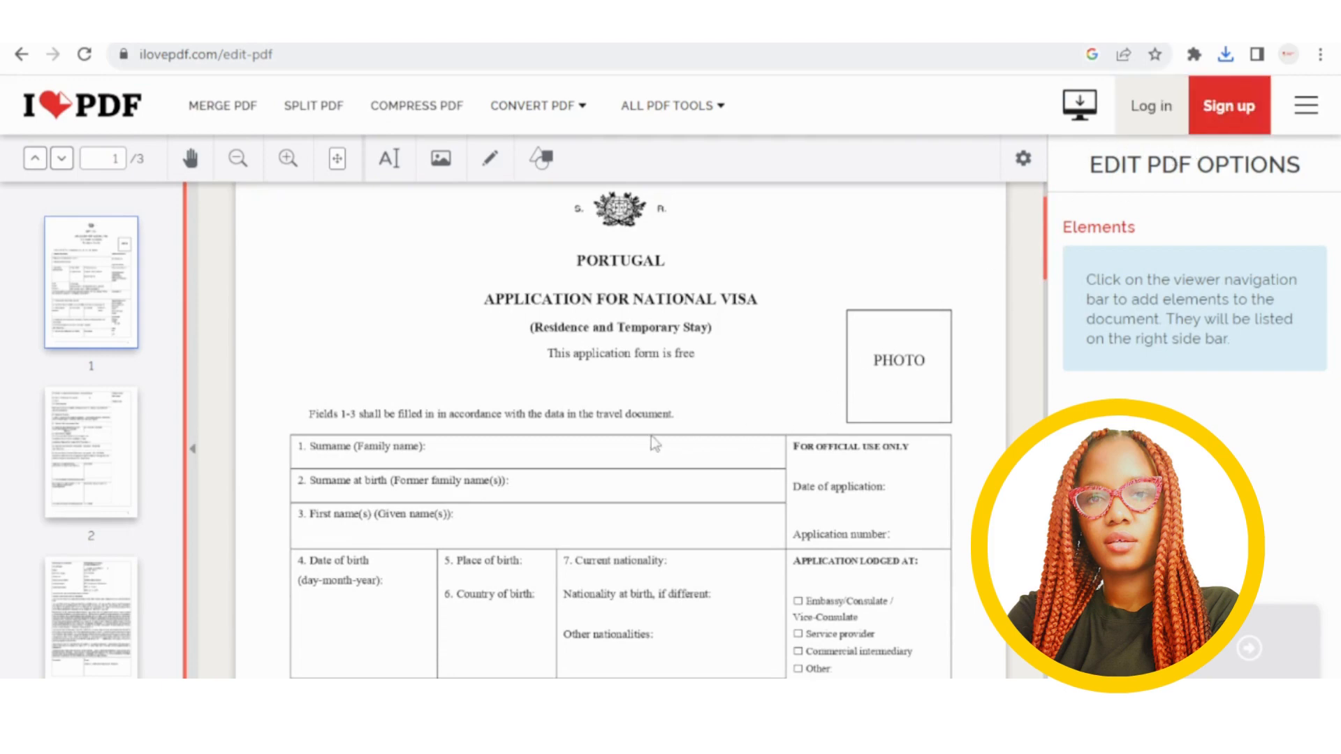
scroll(539, 429, down, 1)
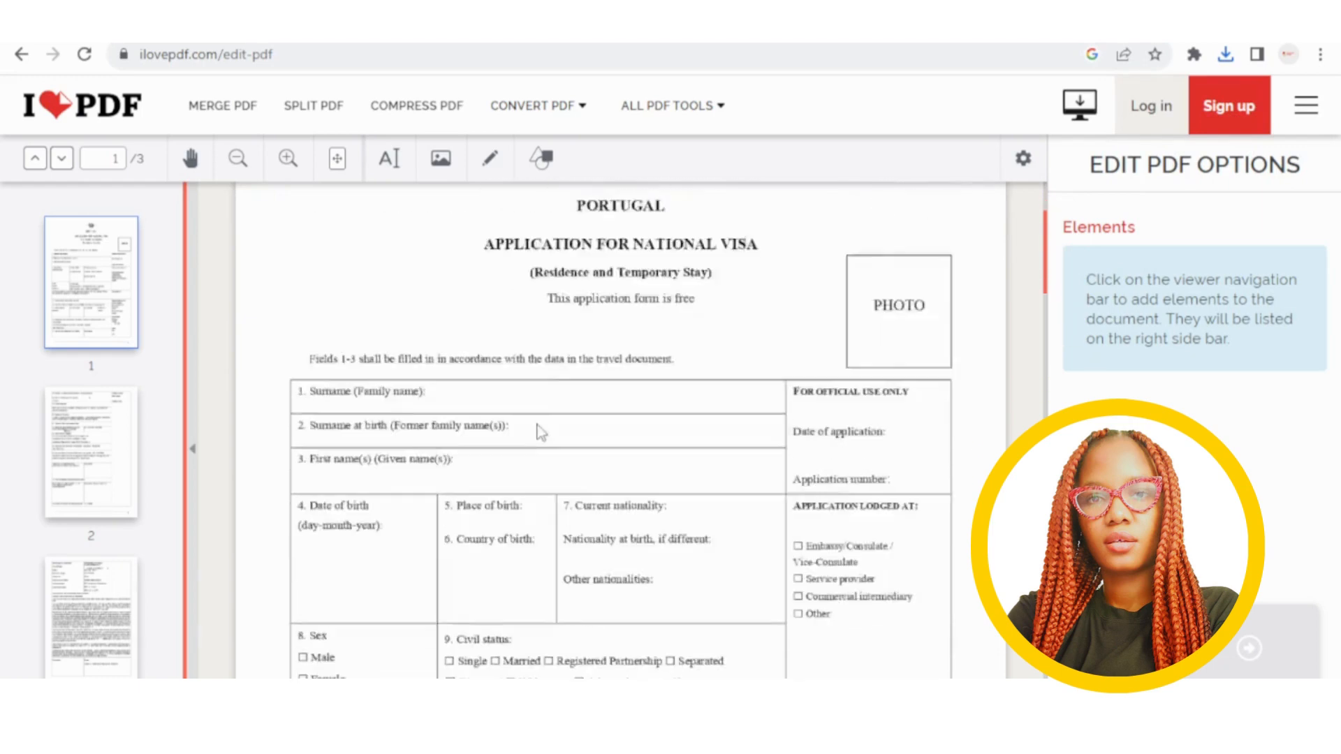
scroll(539, 430, up, 1)
scroll(541, 433, down, 1)
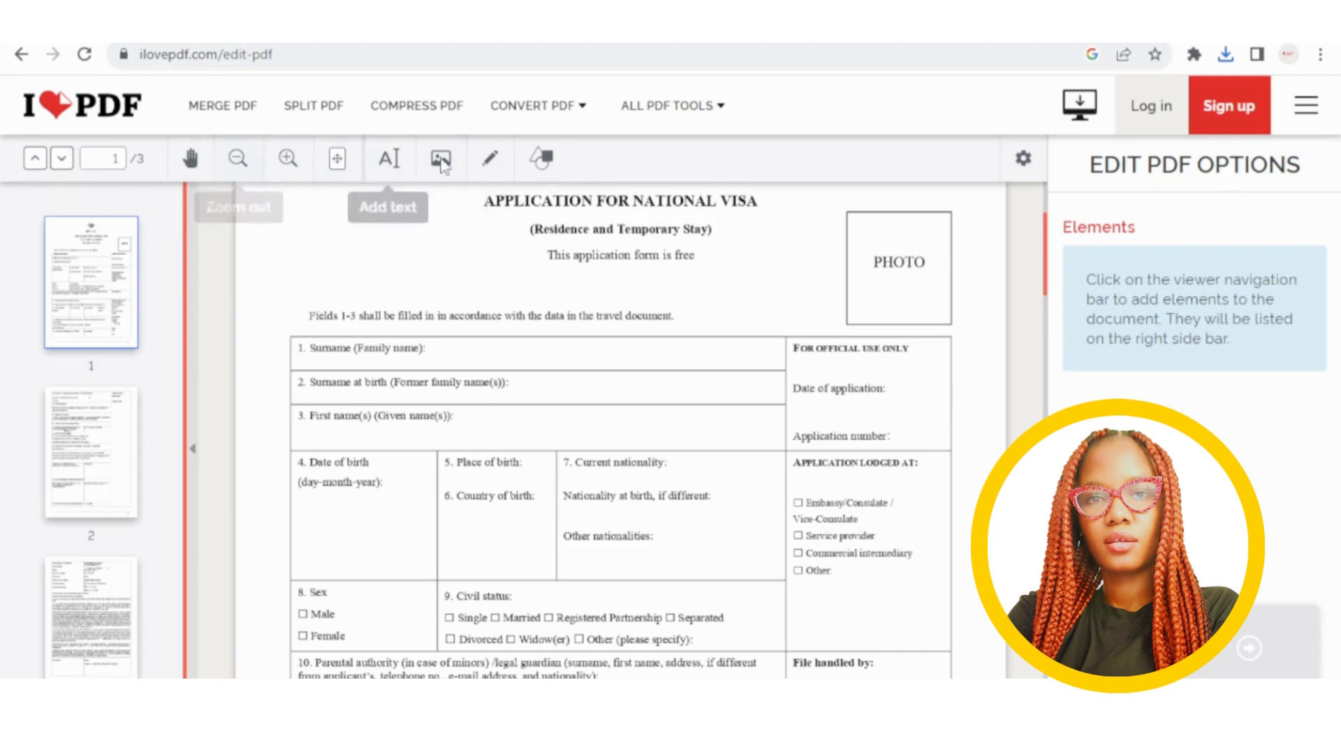
Add a text box with the applicant's surname and move it into the Surname row, field 1.
click(392, 162)
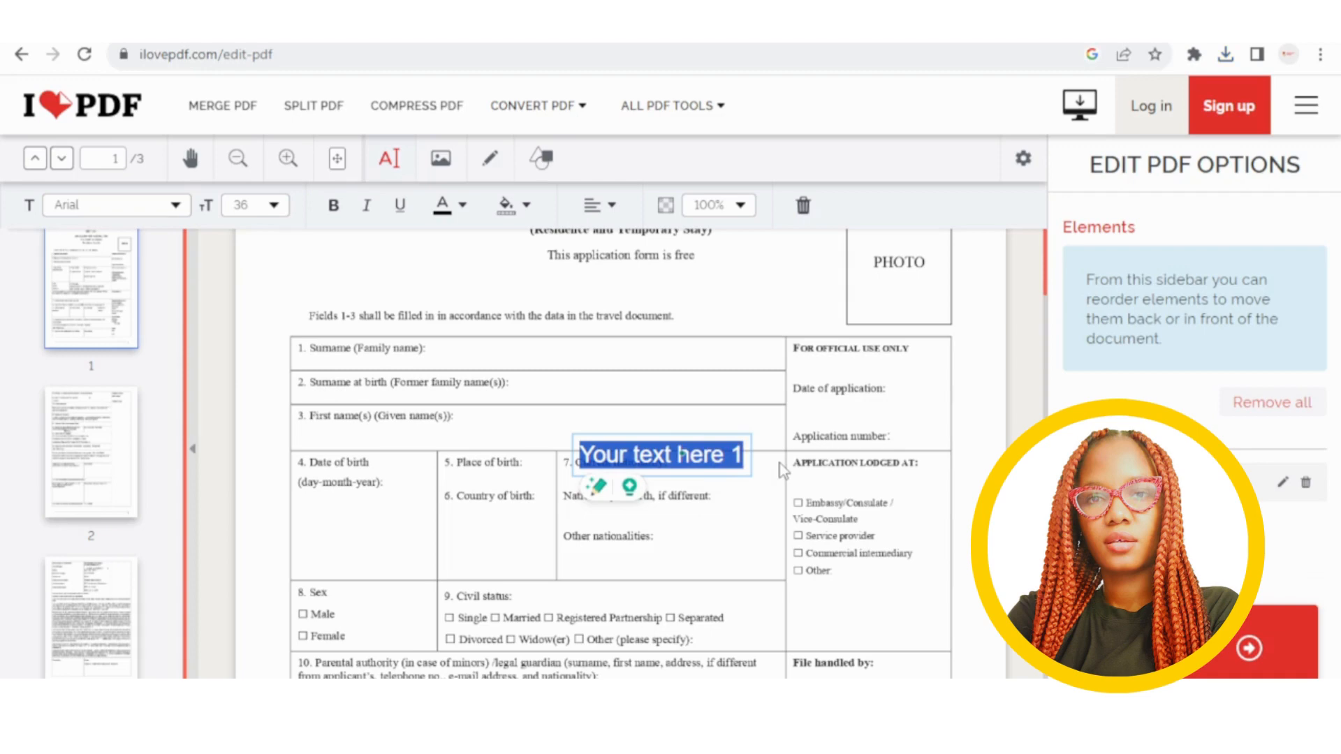
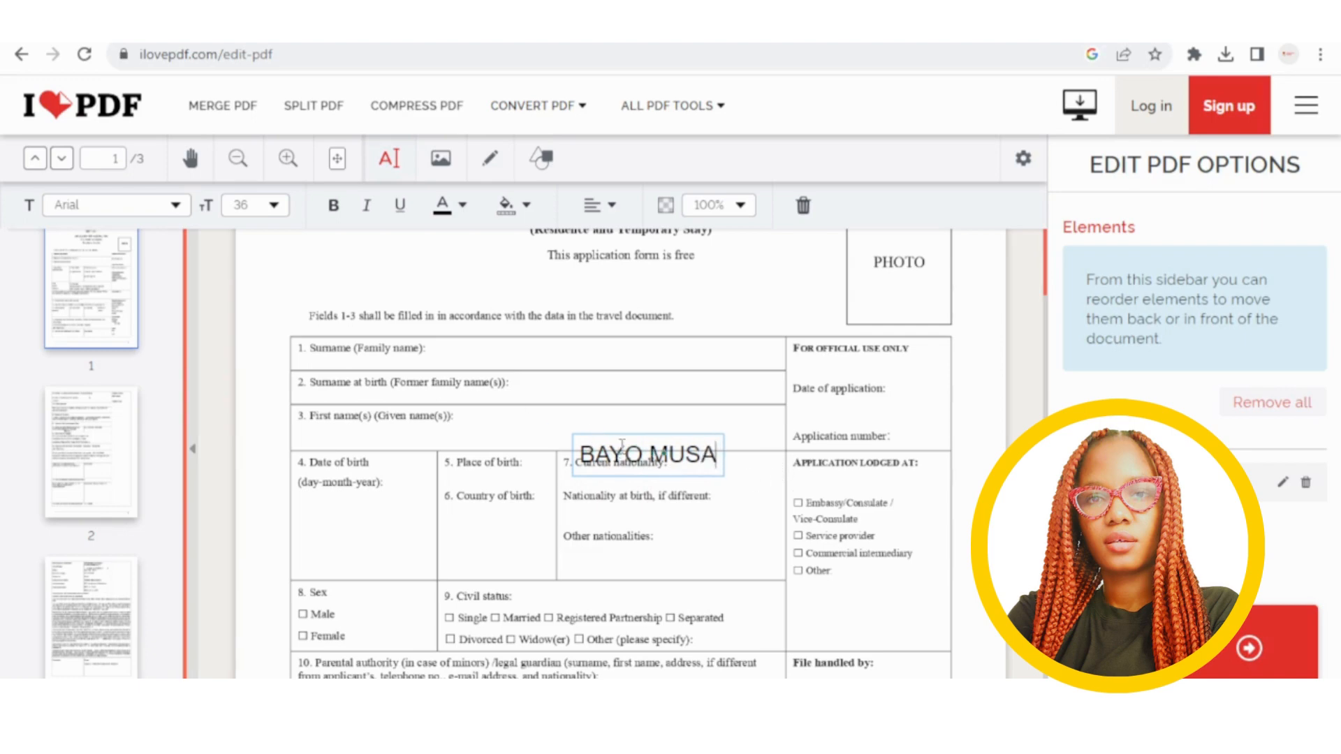
click(658, 404)
drag(635, 447, 500, 351)
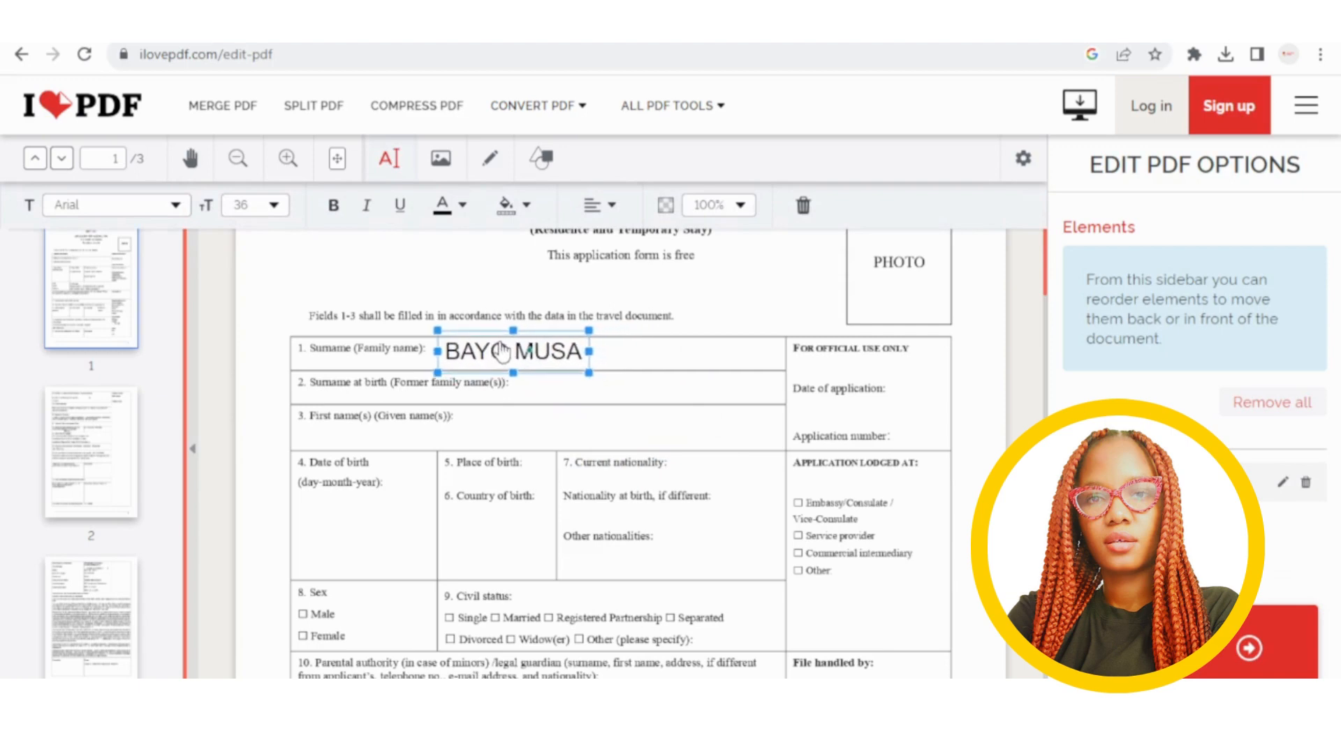
click(642, 388)
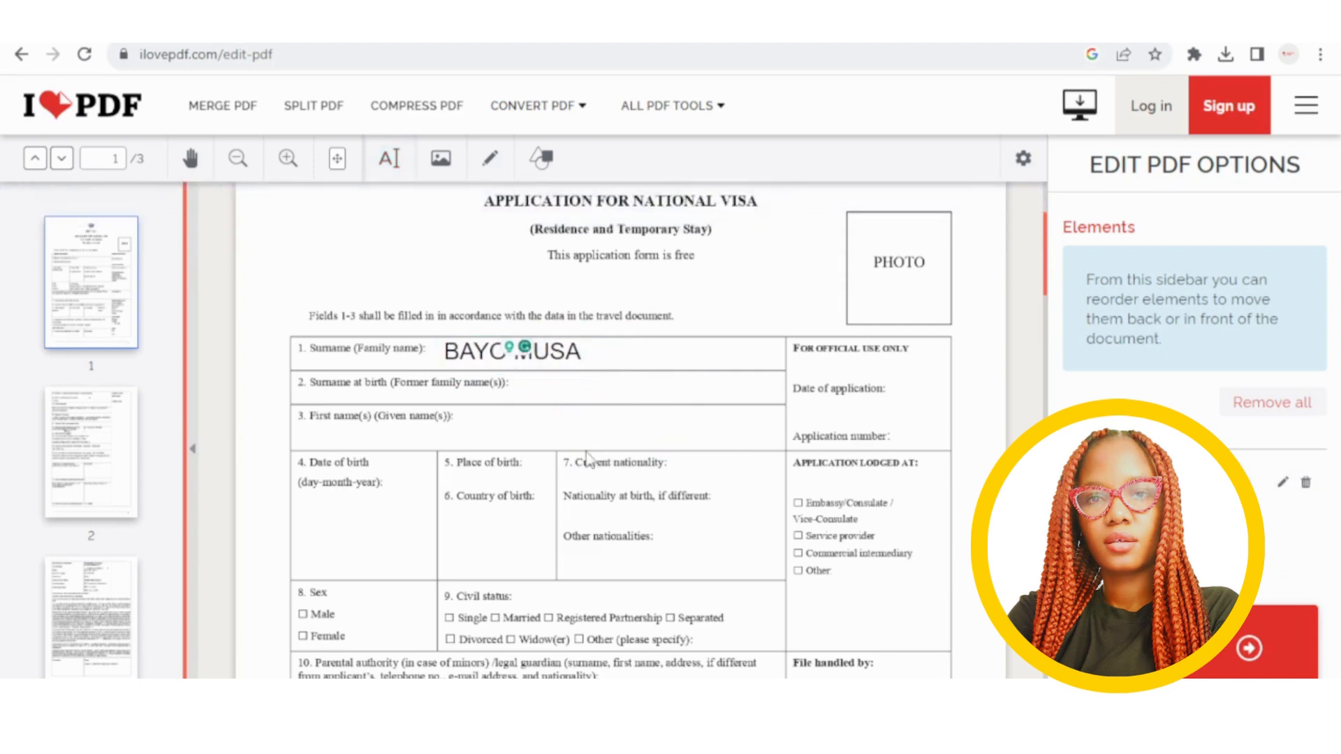
Recheck the surname box, then insert a second placeholder text box near field 7.
click(531, 363)
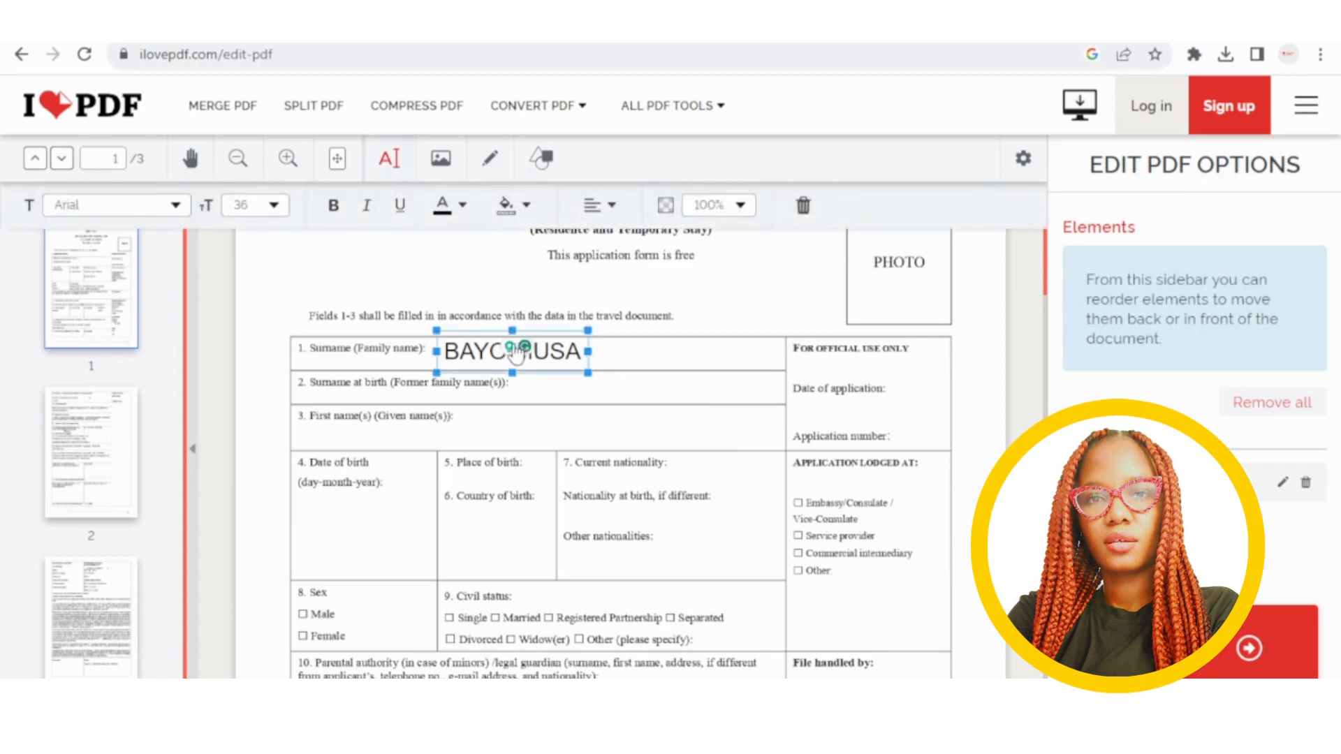
click(515, 354)
click(515, 354)
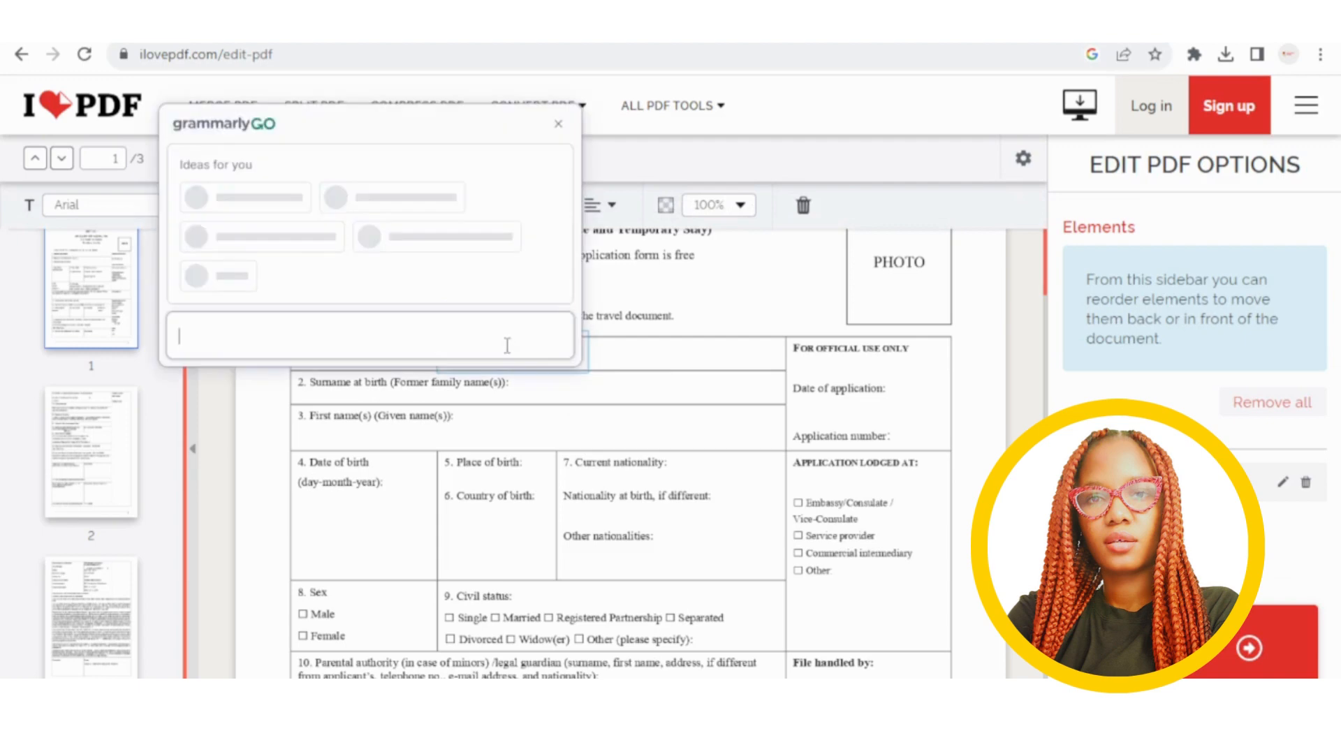
click(565, 106)
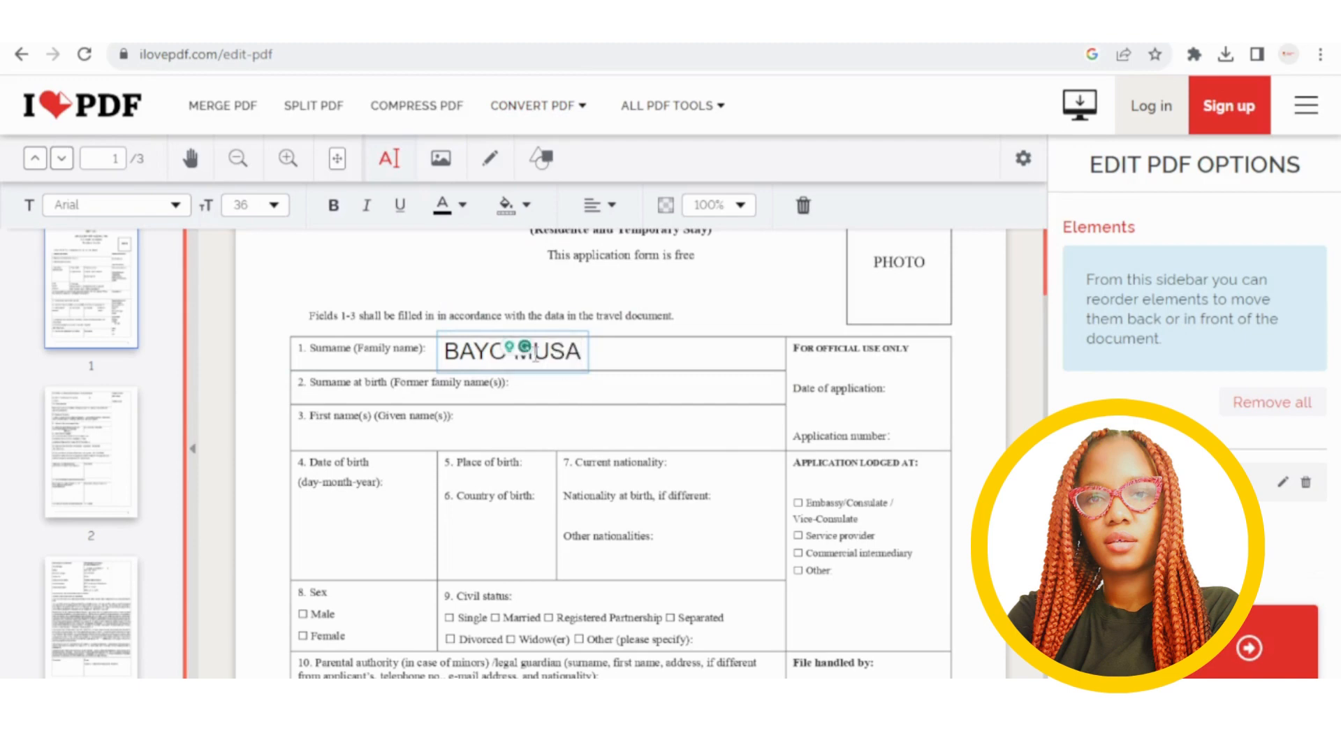
click(383, 169)
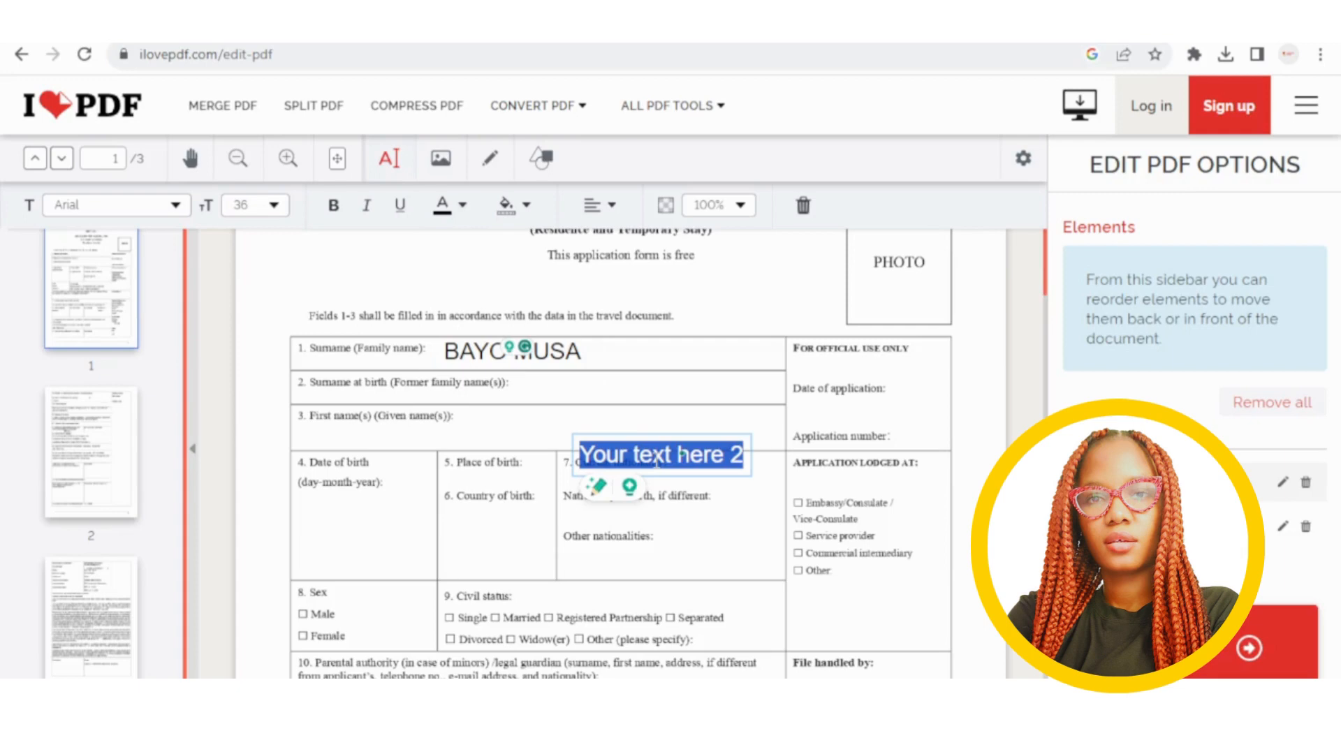
Type LAGOS, set it to font size 18, and position it in field 5.
text(LAGOS)
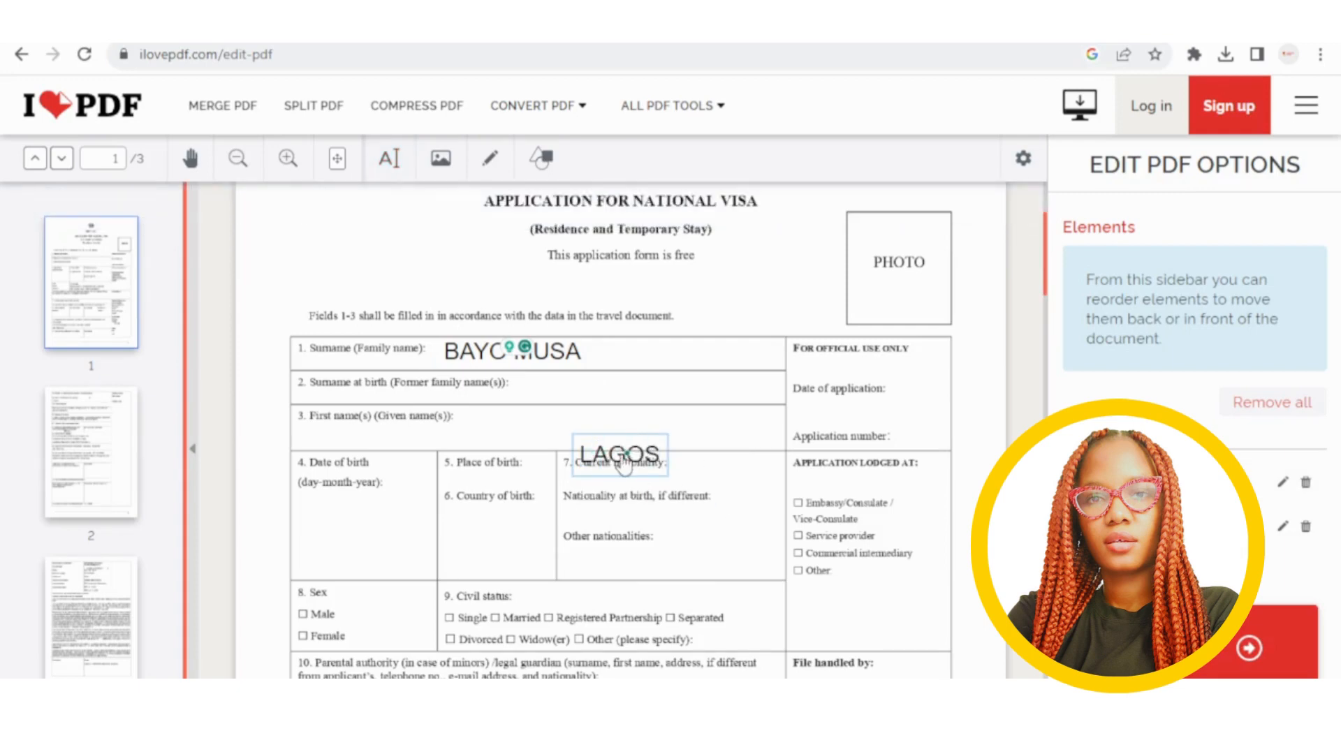
drag(621, 460, 512, 454)
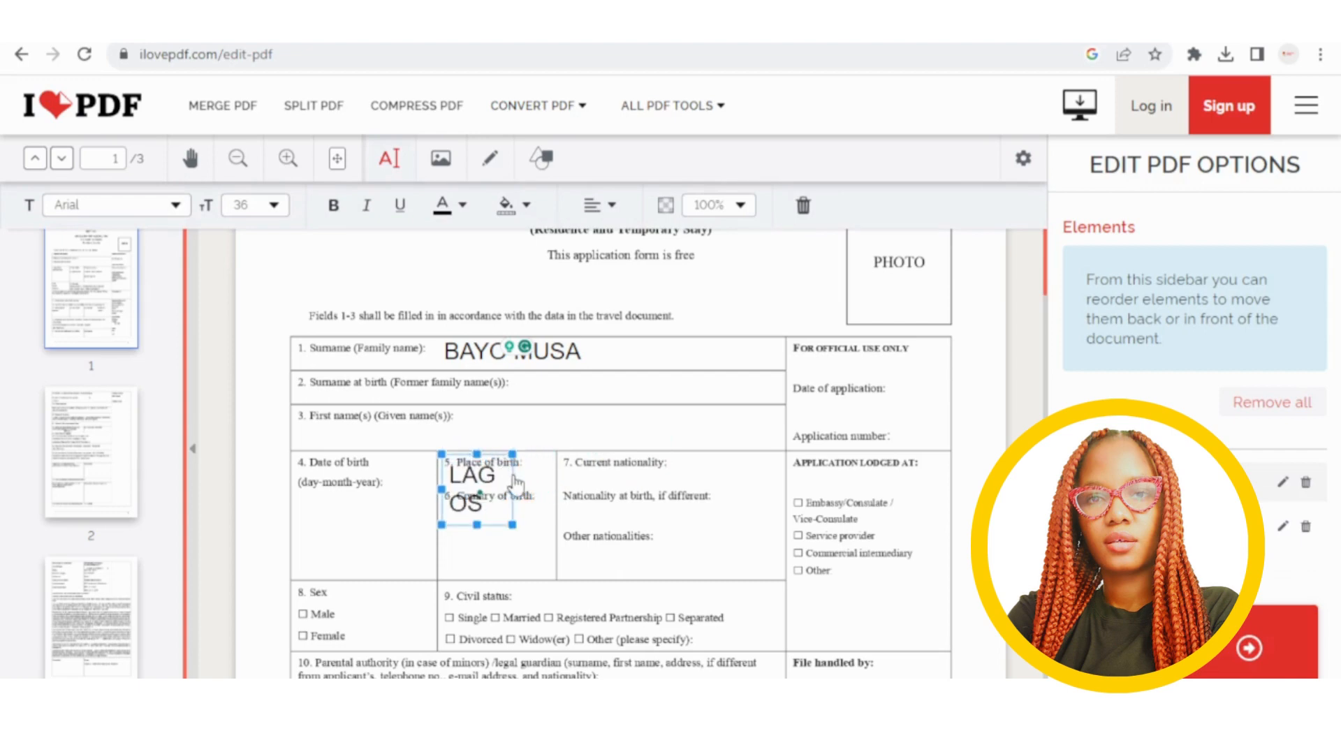
click(274, 207)
click(256, 299)
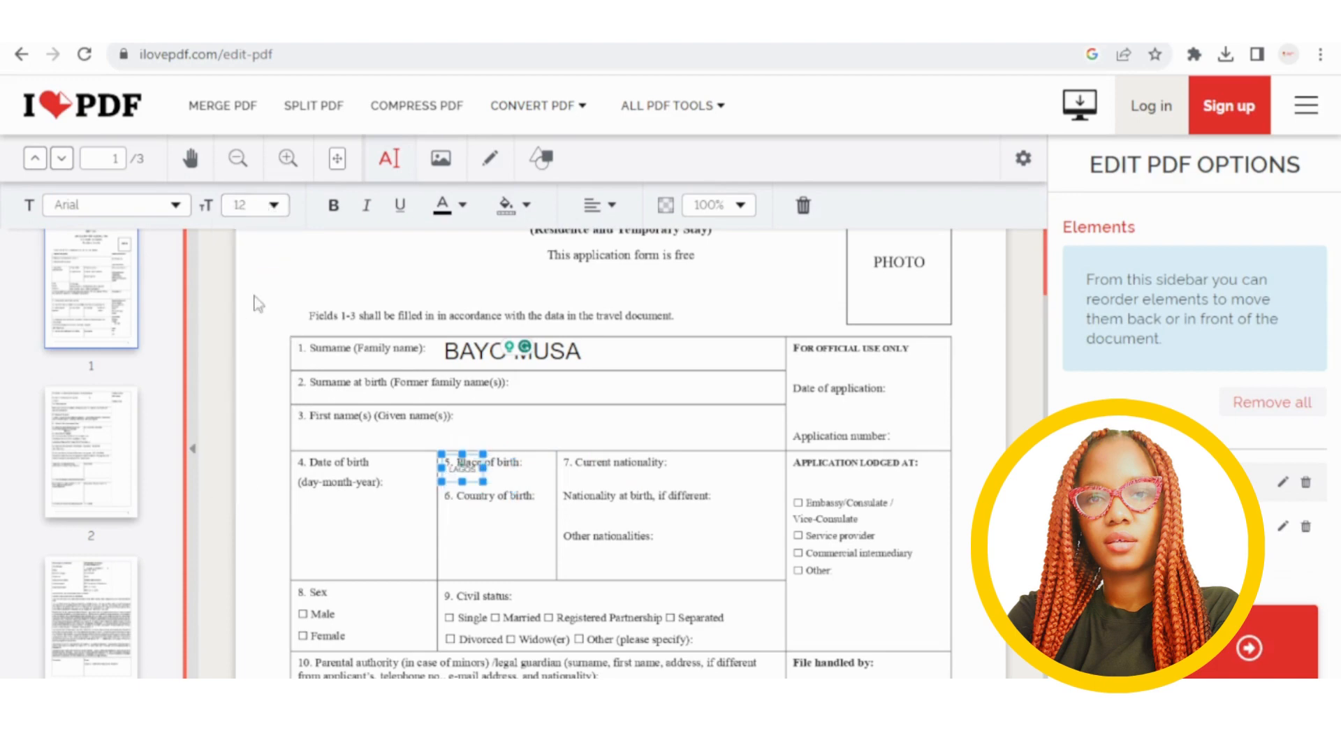
click(274, 206)
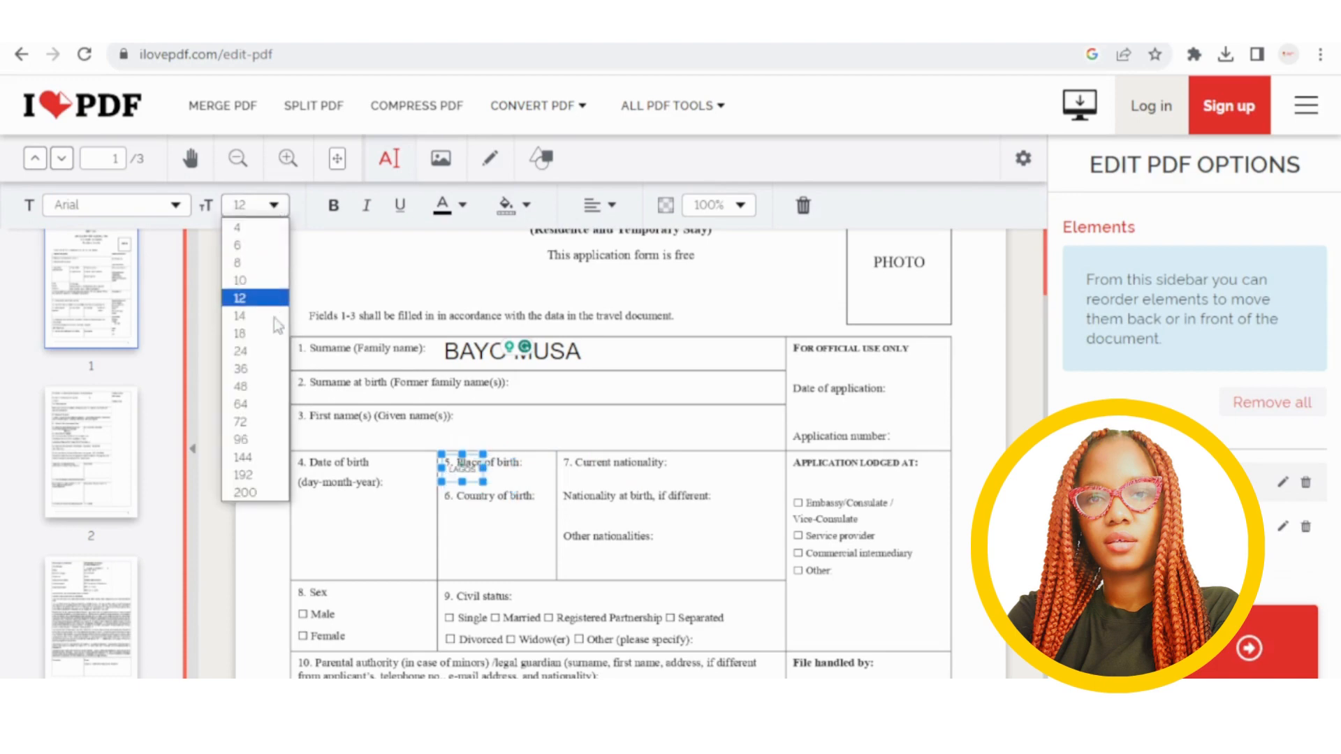
click(273, 334)
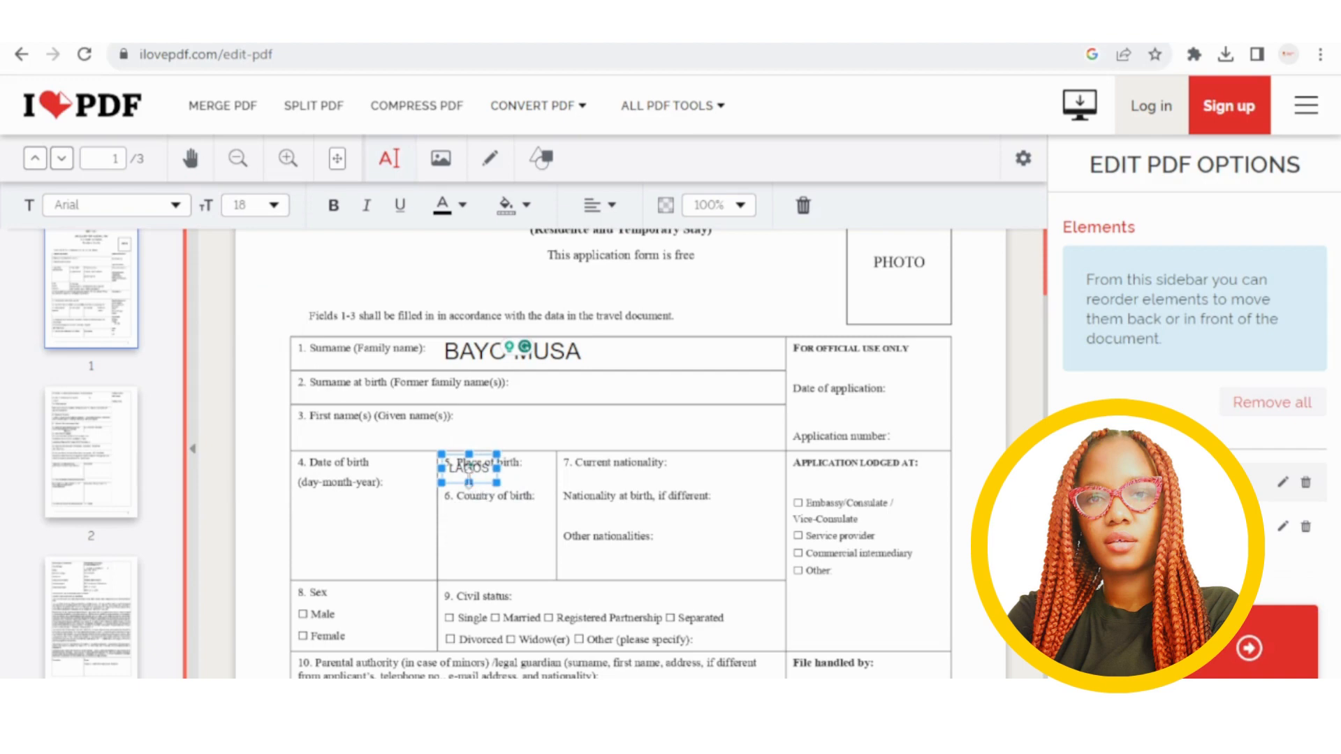
drag(469, 482, 479, 491)
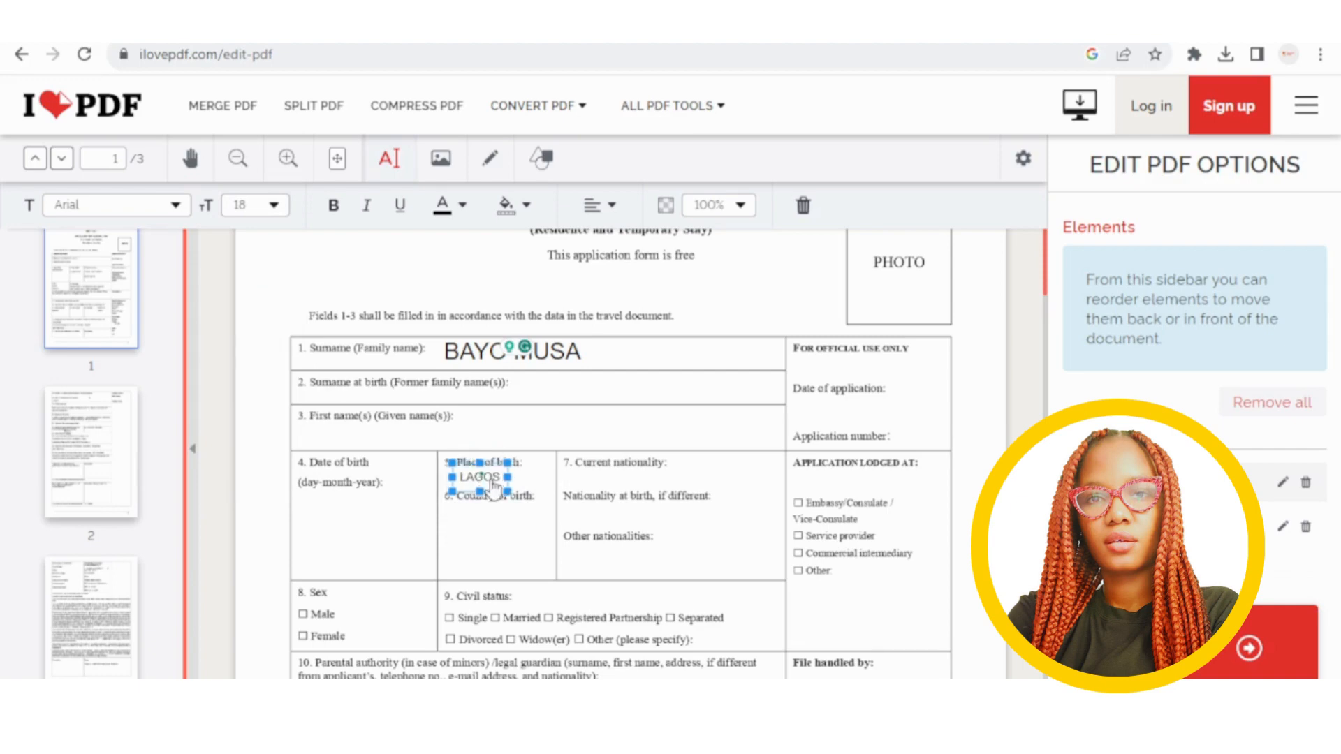
click(689, 541)
click(483, 479)
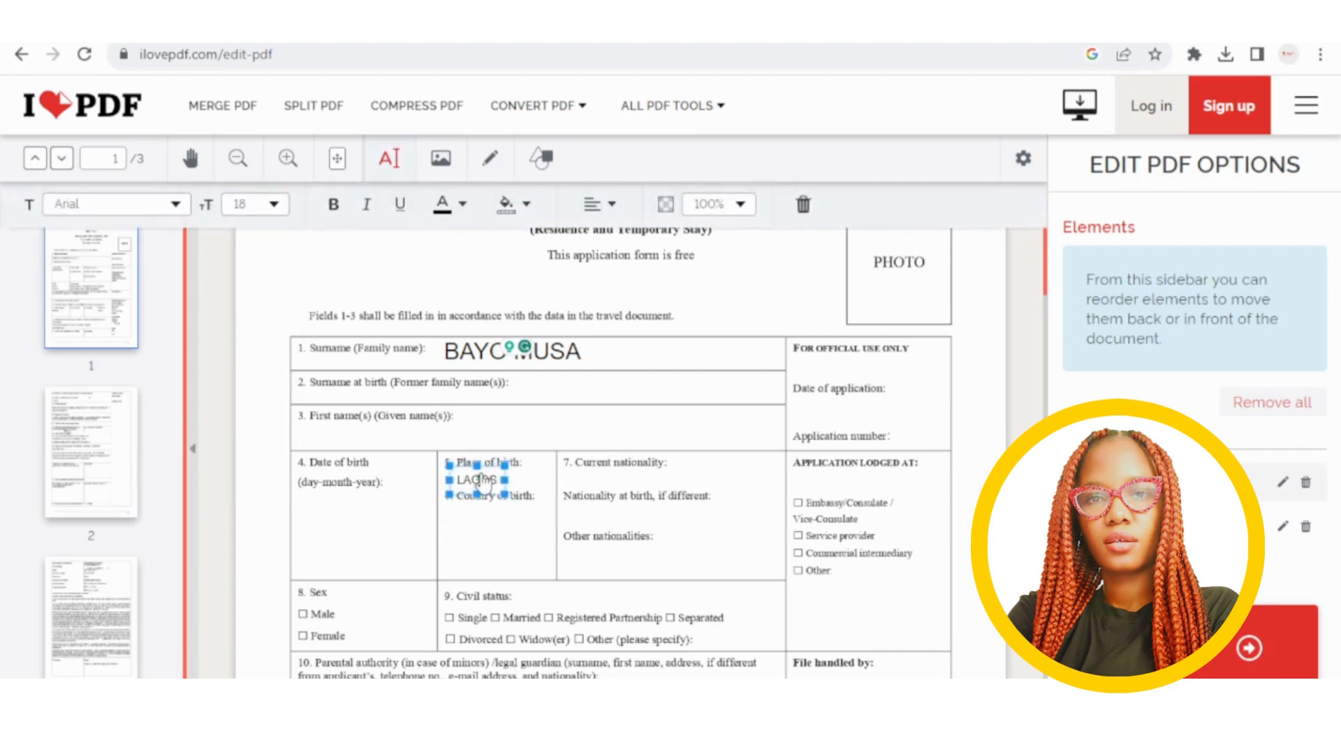
click(656, 395)
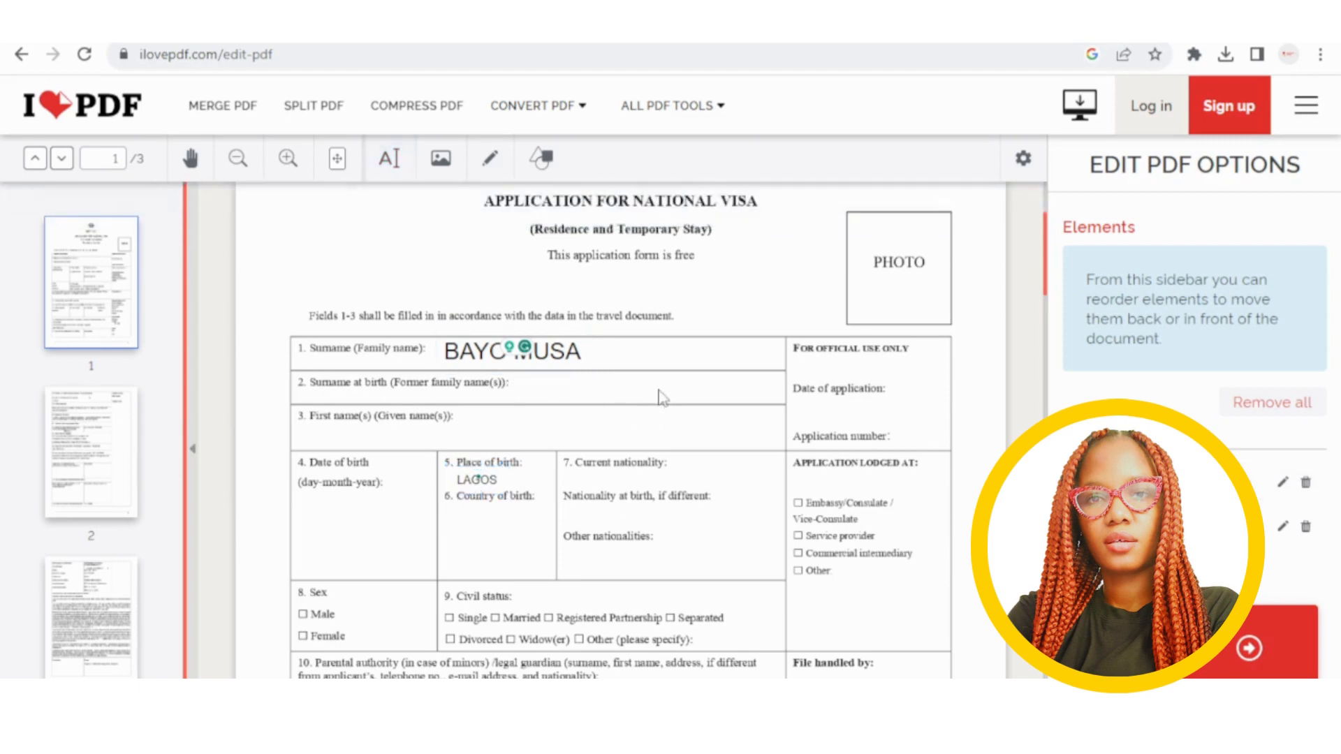
scroll(660, 449, down, 1)
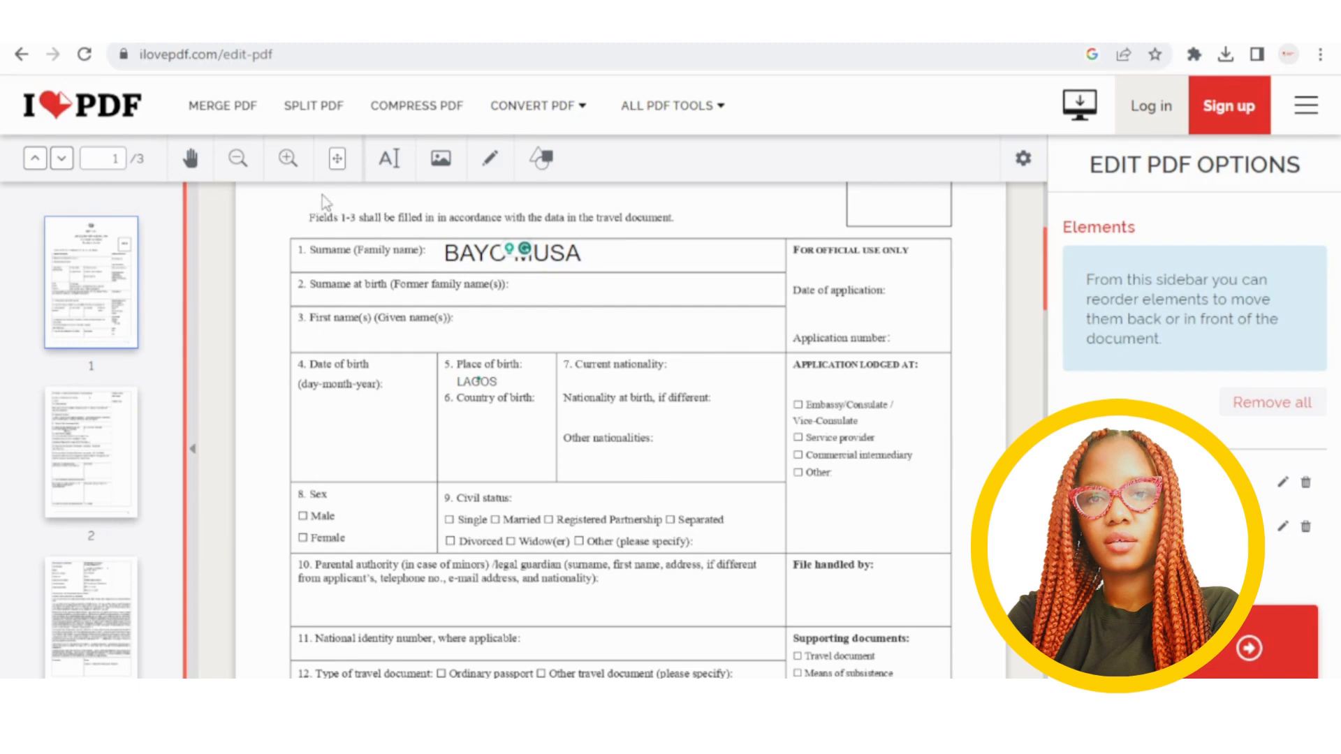
With the Draw tool, tick Male in field 8 and Single and Married in field 9.
click(489, 175)
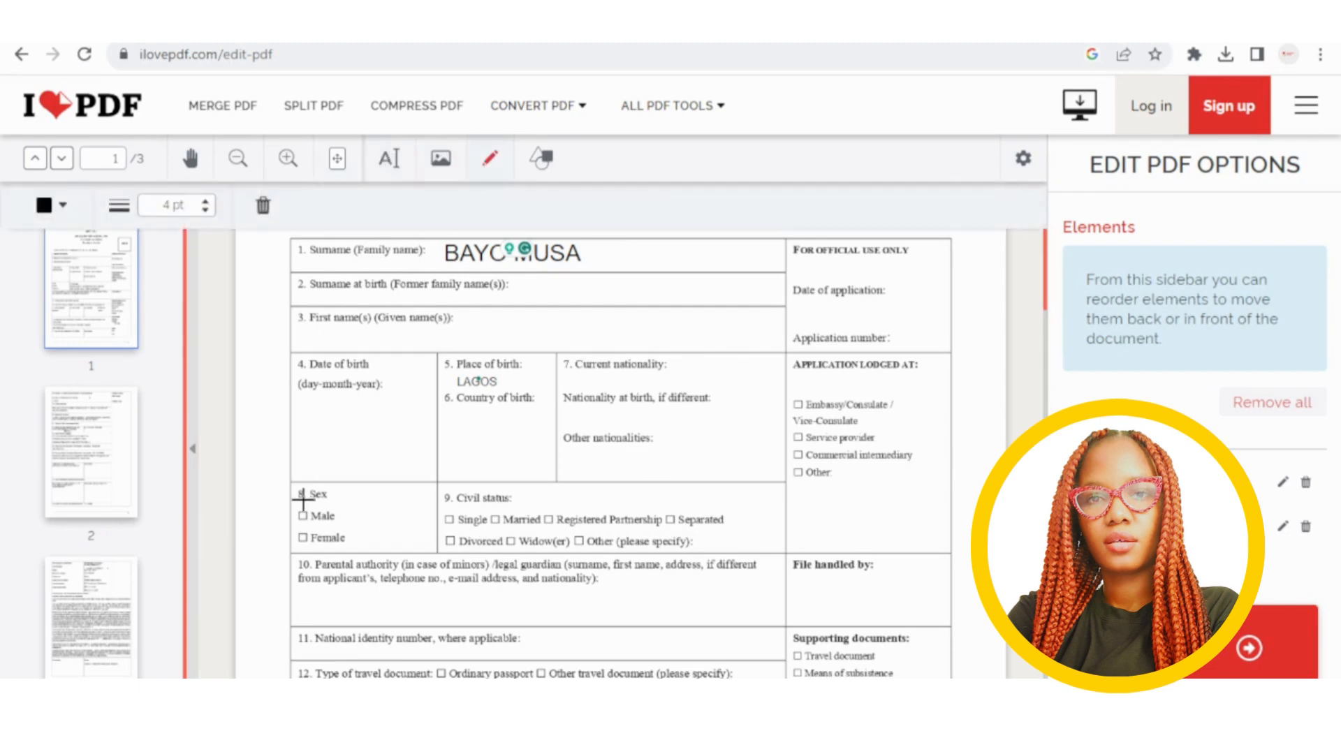
click(297, 519)
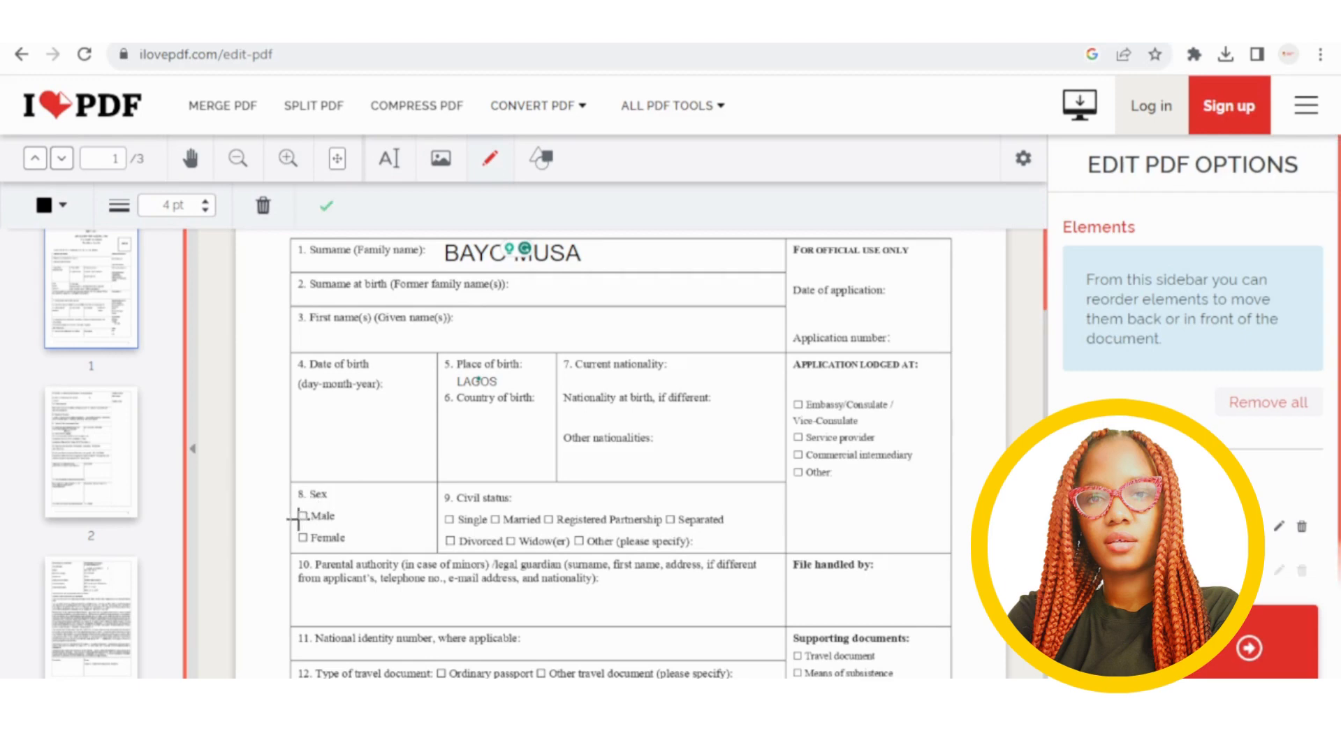
drag(297, 519, 314, 511)
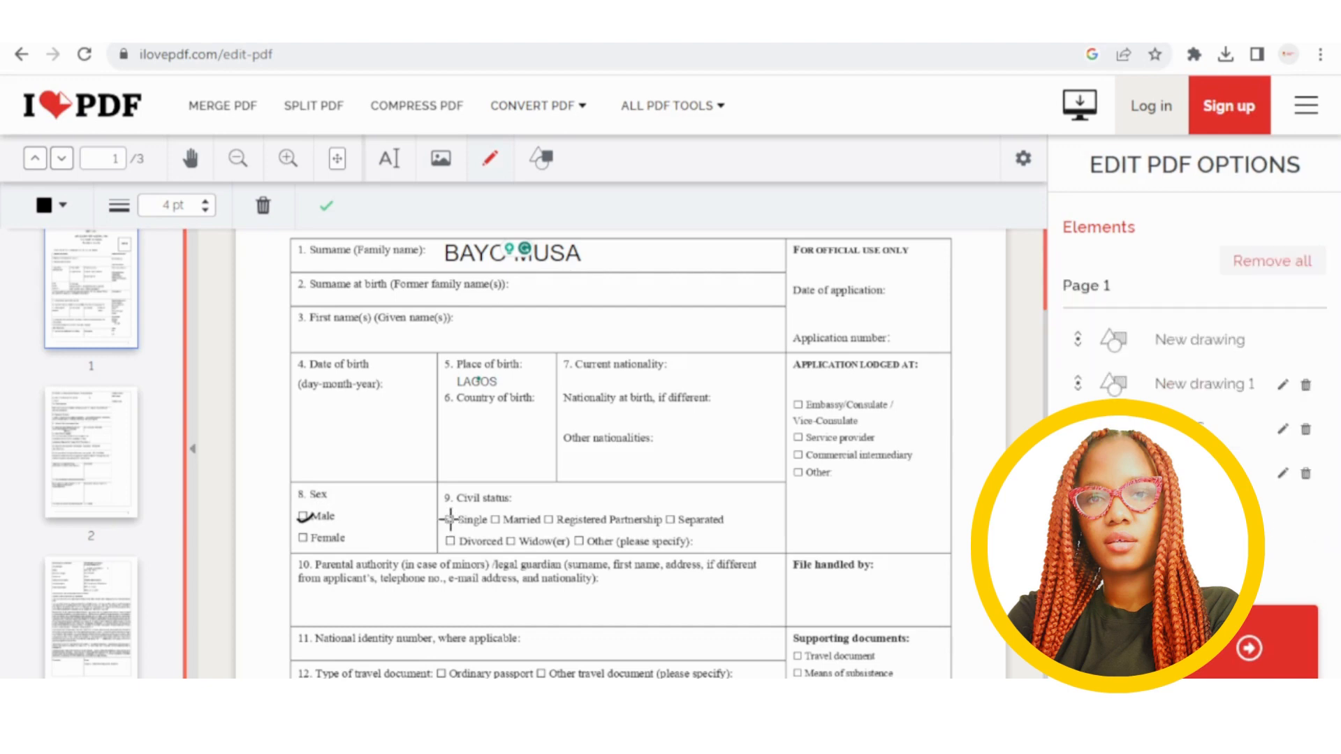
drag(446, 517, 456, 514)
drag(493, 520, 501, 515)
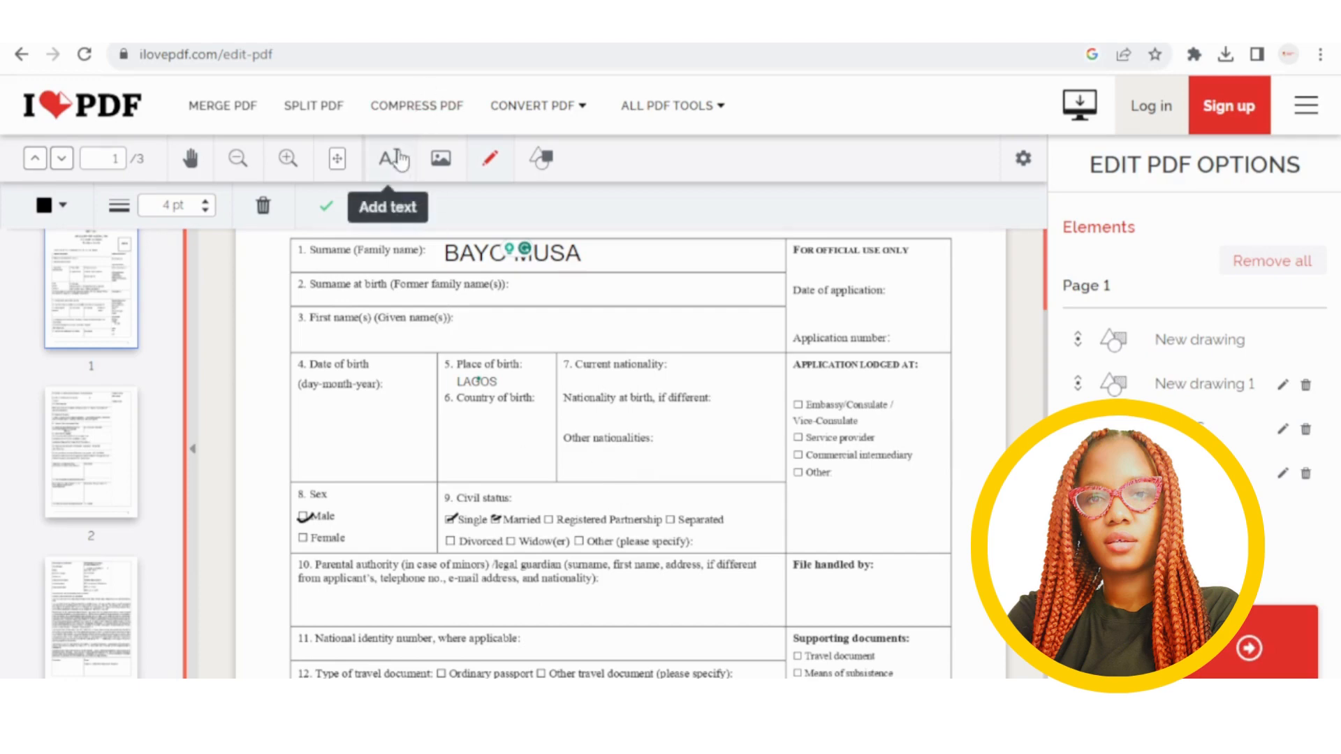
Scroll to page 3 and draw a freehand signature across the Signature box.
scroll(554, 489, down, 5)
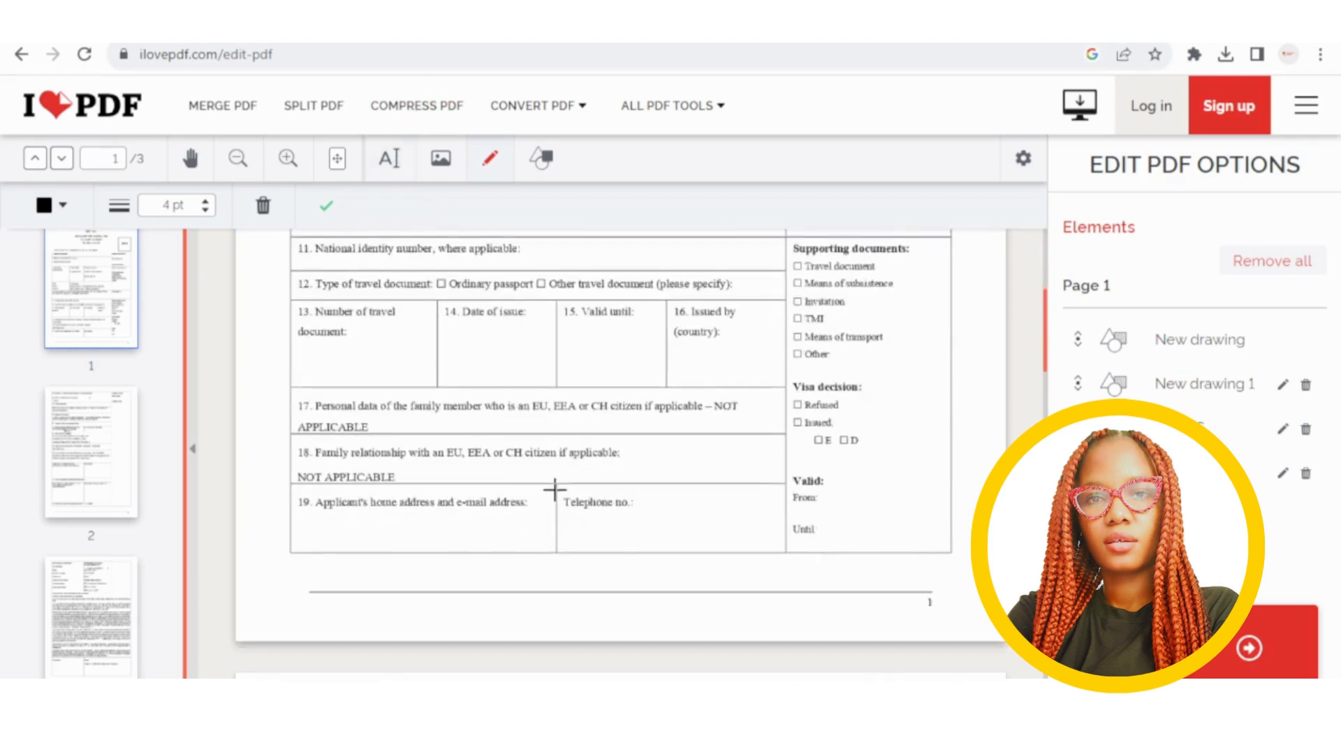
scroll(554, 489, down, 15)
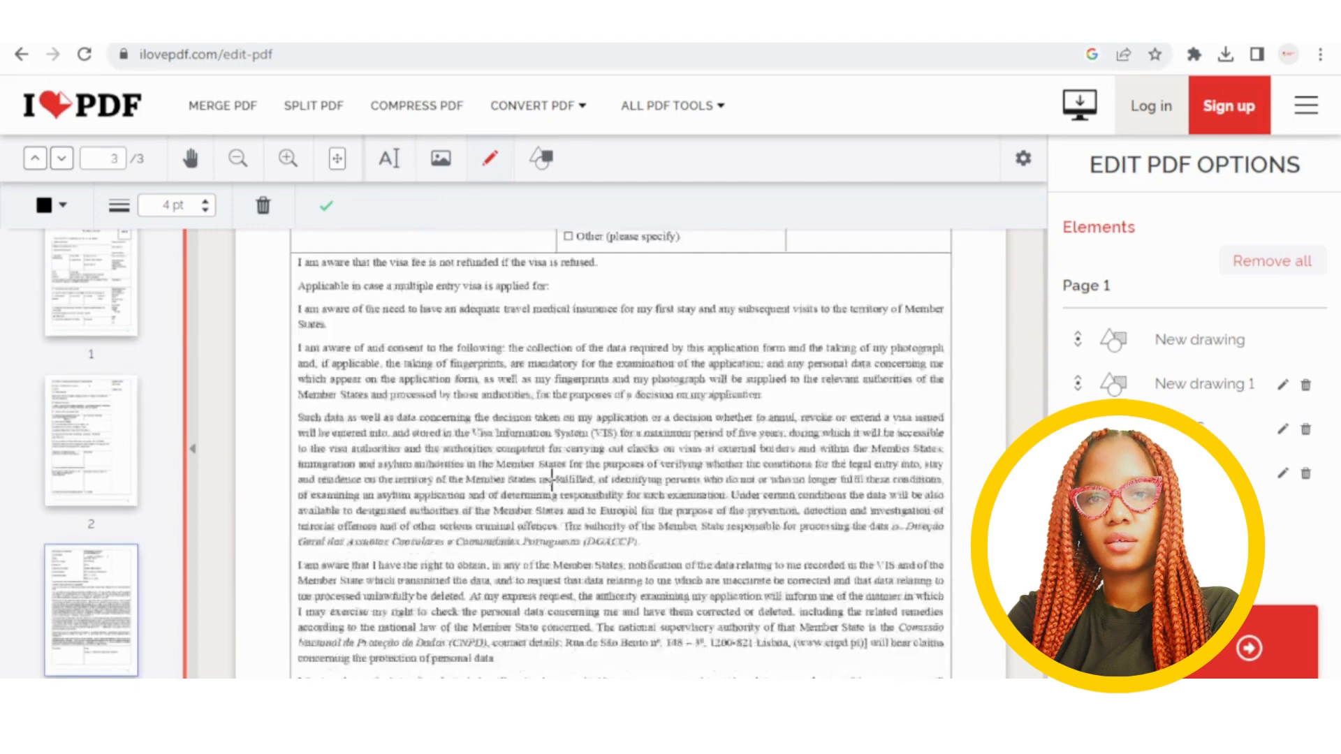
scroll(552, 480, down, 5)
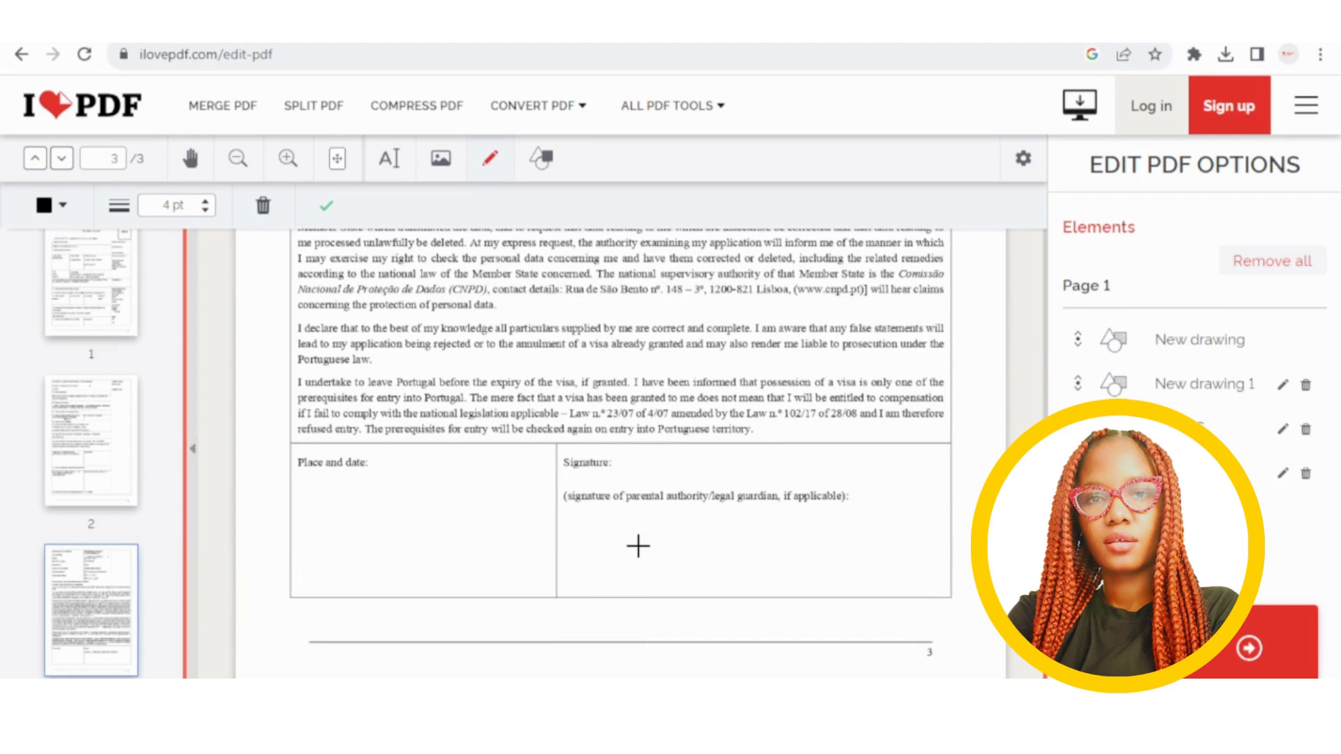
mouse_move(572, 546)
mouse_down()
mouse_move(740, 542)
mouse_move(667, 569)
mouse_move(705, 543)
mouse_move(834, 568)
mouse_move(734, 534)
mouse_move(599, 541)
mouse_move(690, 532)
mouse_move(838, 548)
mouse_move(860, 525)
mouse_up()
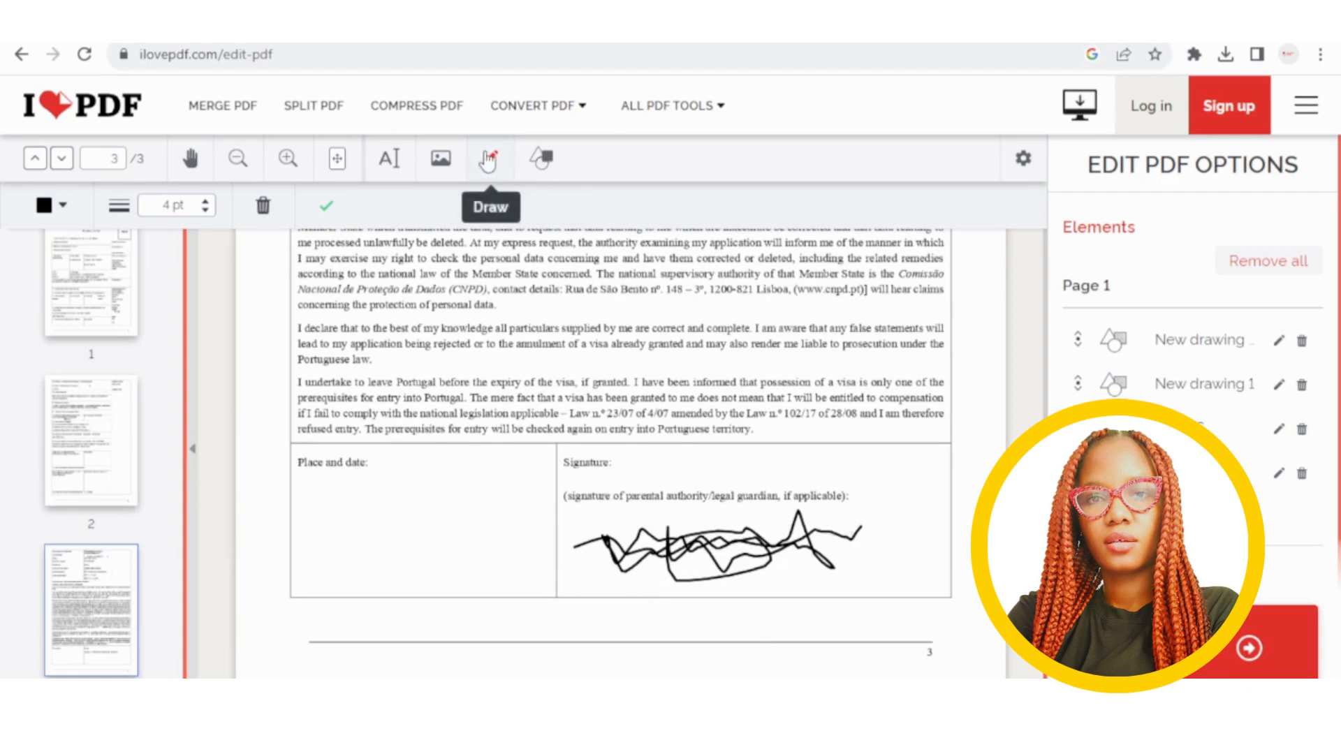
Add a text box reading LAGOS over 8/20/2023 in page 3's Place and date cell.
click(388, 158)
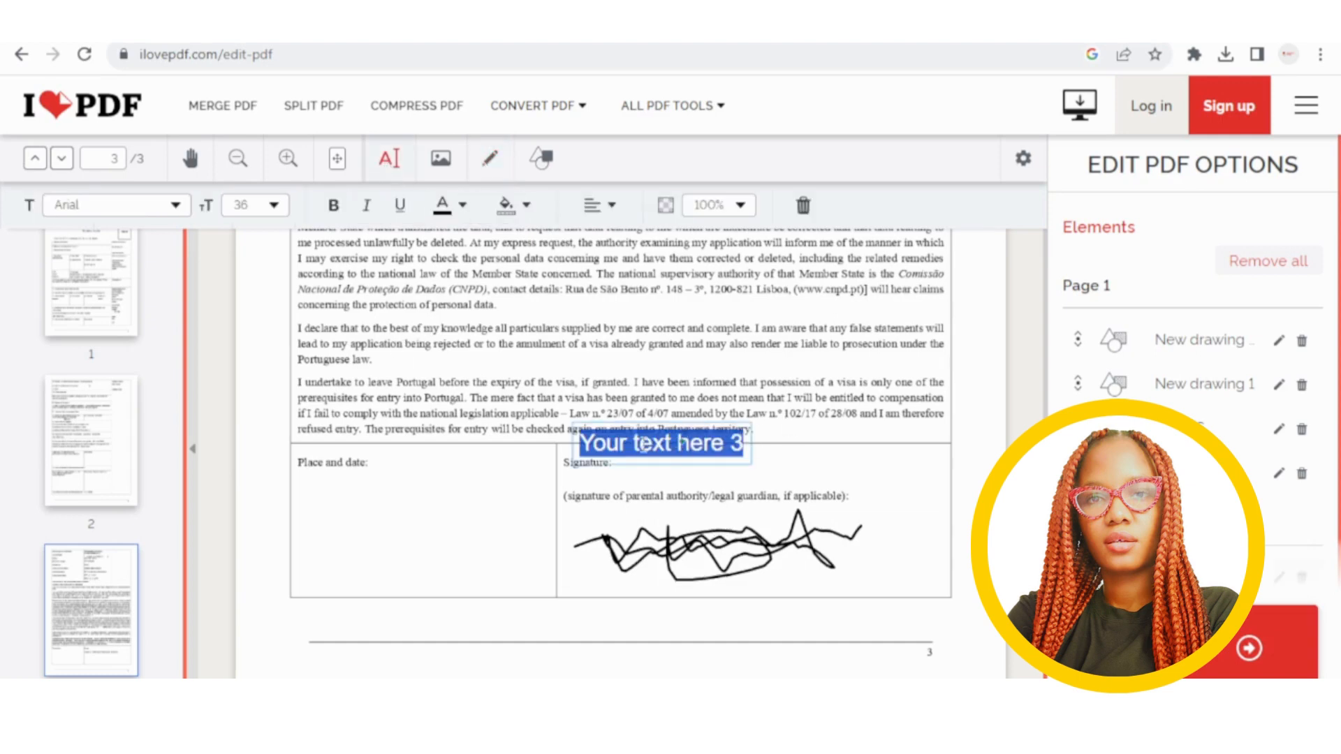
key(BackSpace)
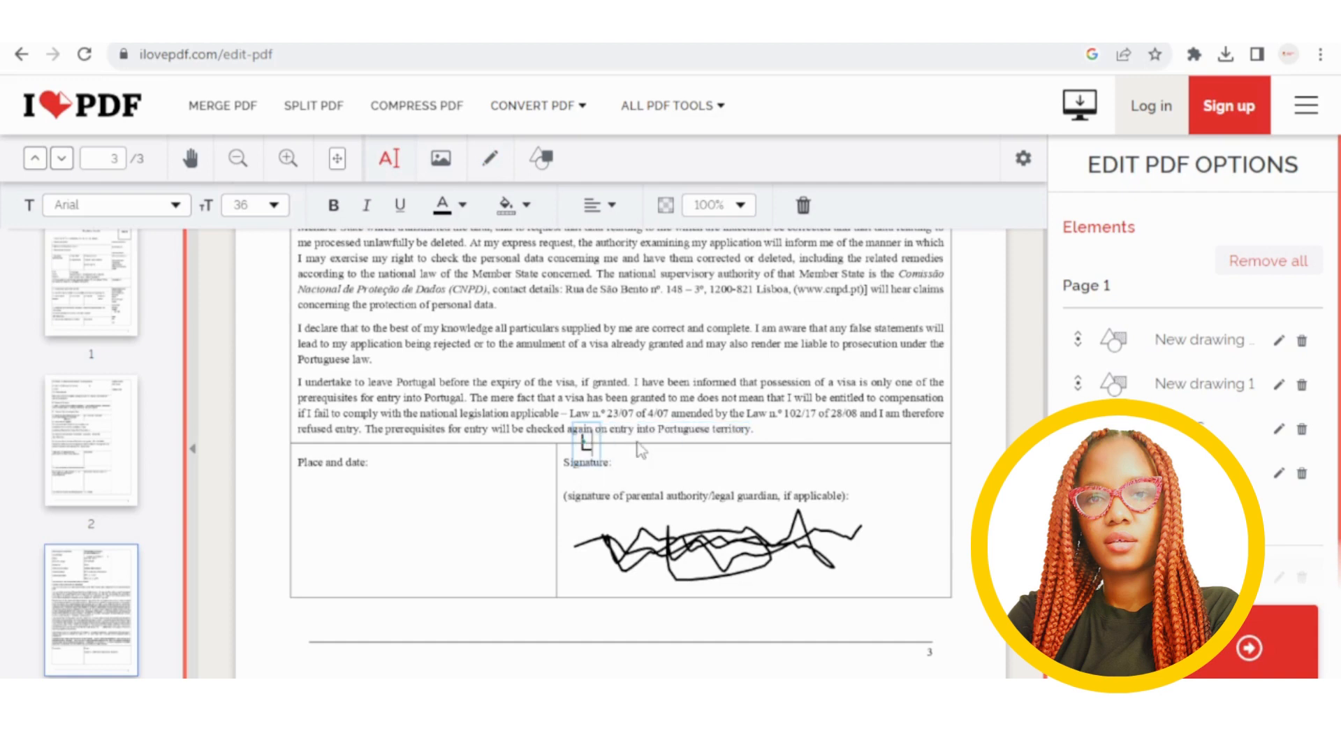
text(LAGOS)
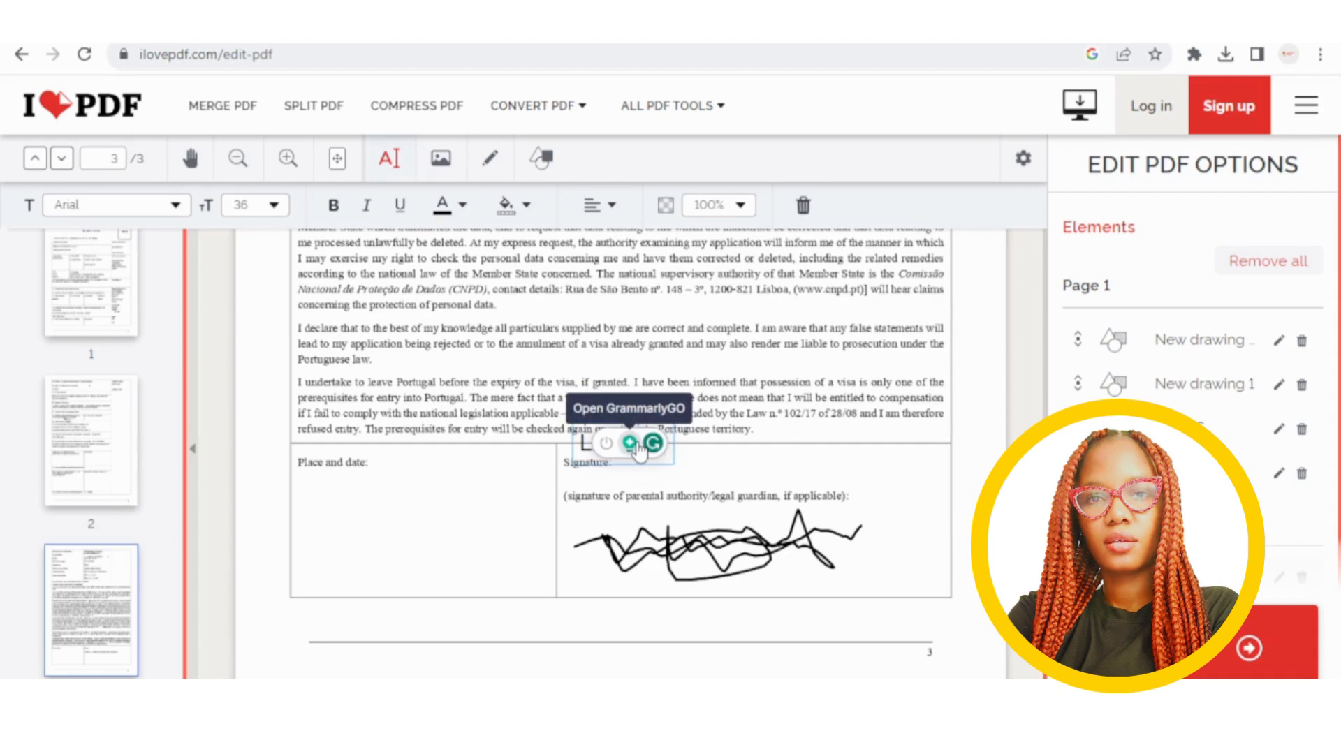
key(Return)
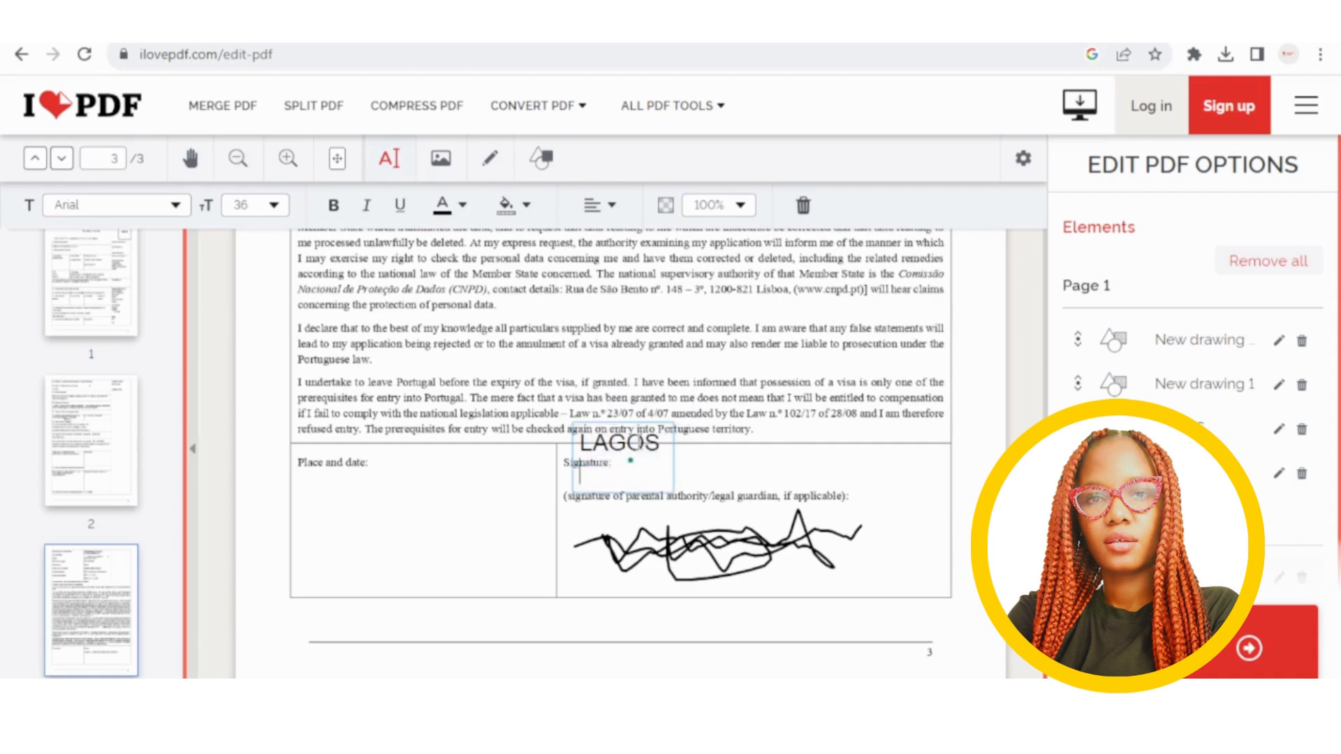
text(8/20/2023)
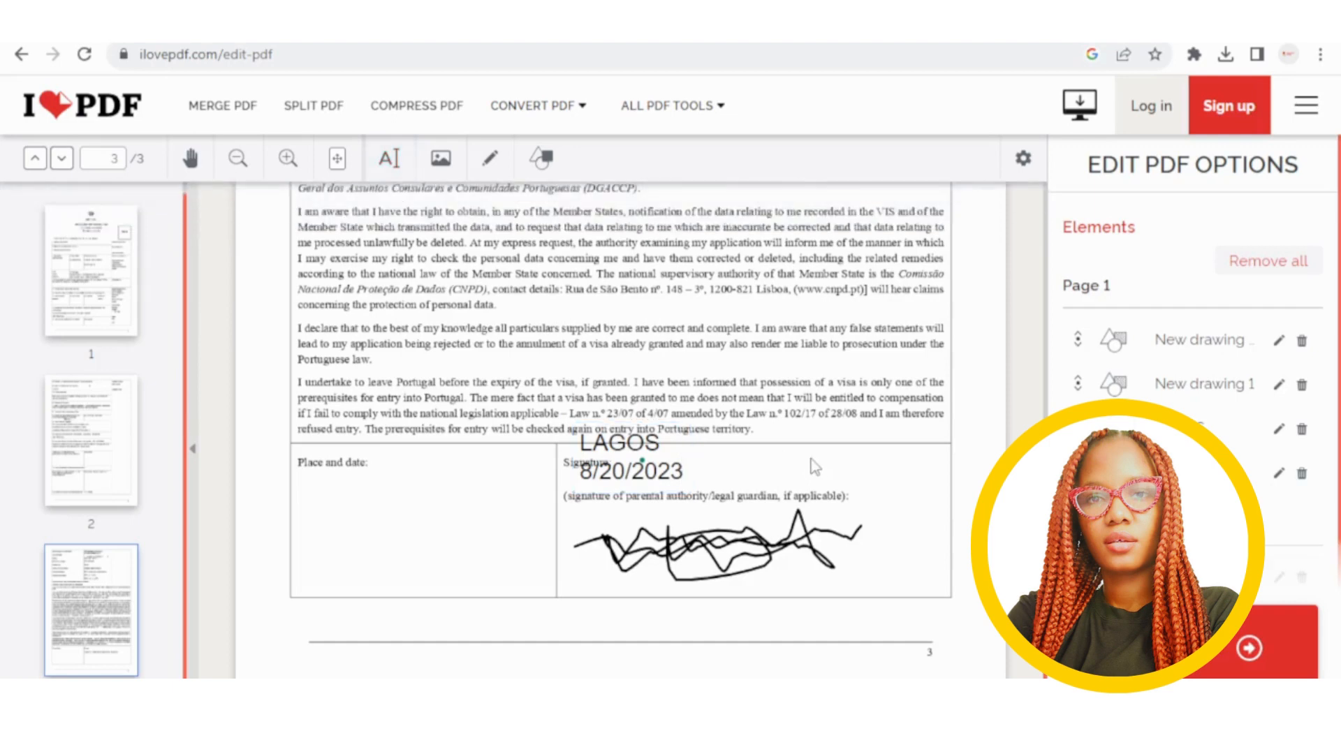
mouse_move(674, 477)
mouse_down()
mouse_move(551, 521)
mouse_move(396, 534)
mouse_up()
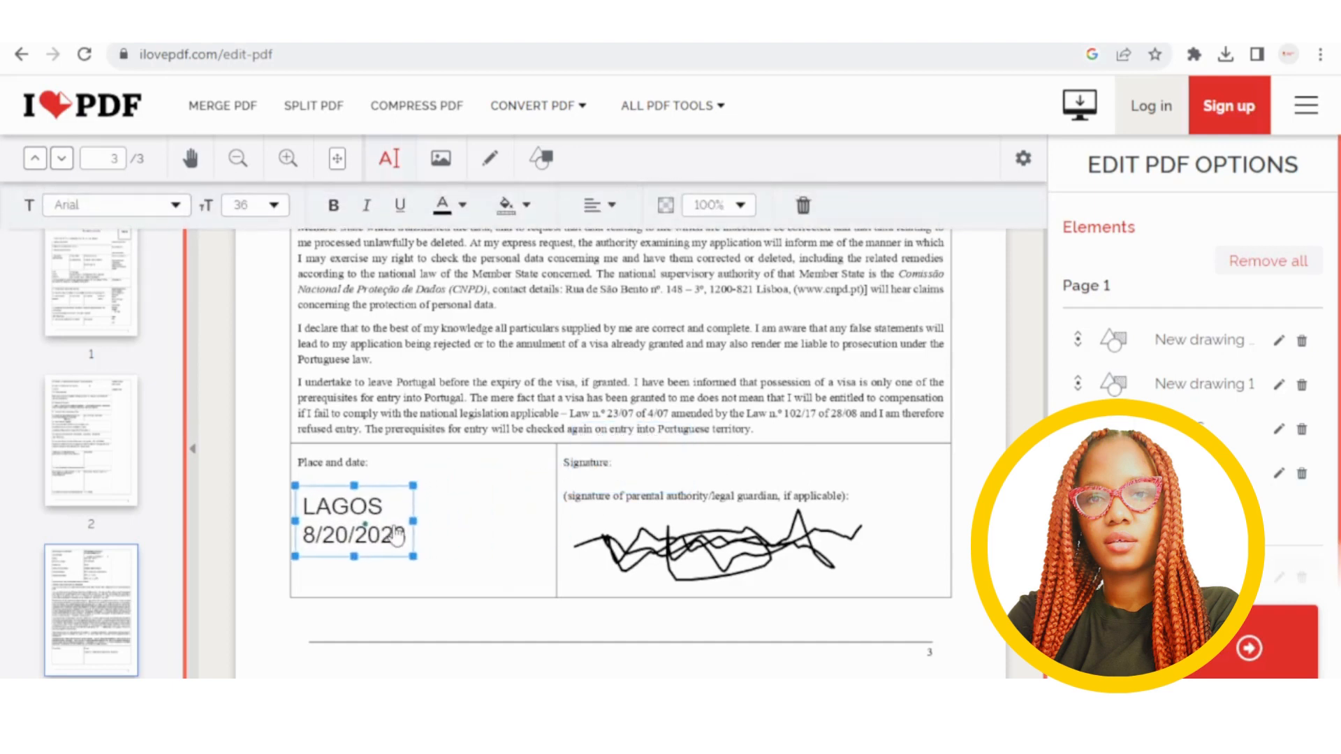
click(499, 536)
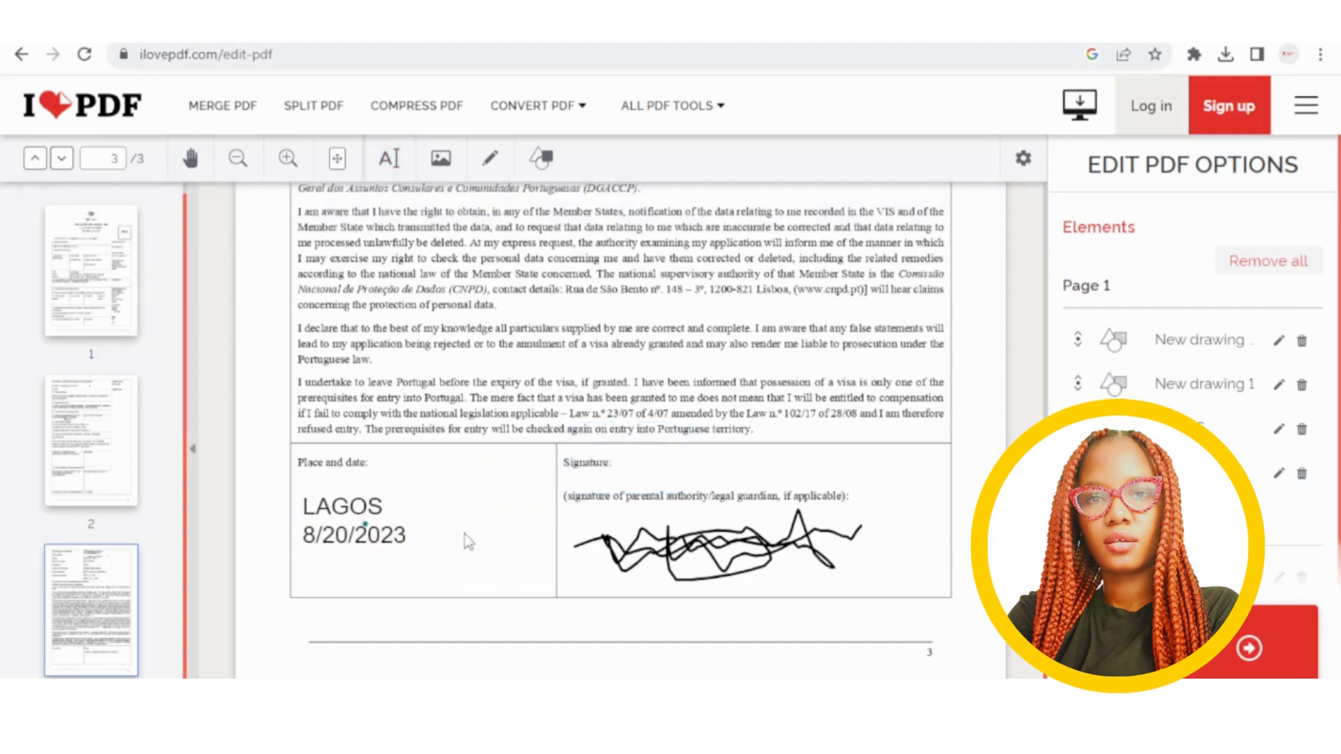
Process the edited visa form with the Edit PDF button in the right panel.
scroll(464, 534, up, 12)
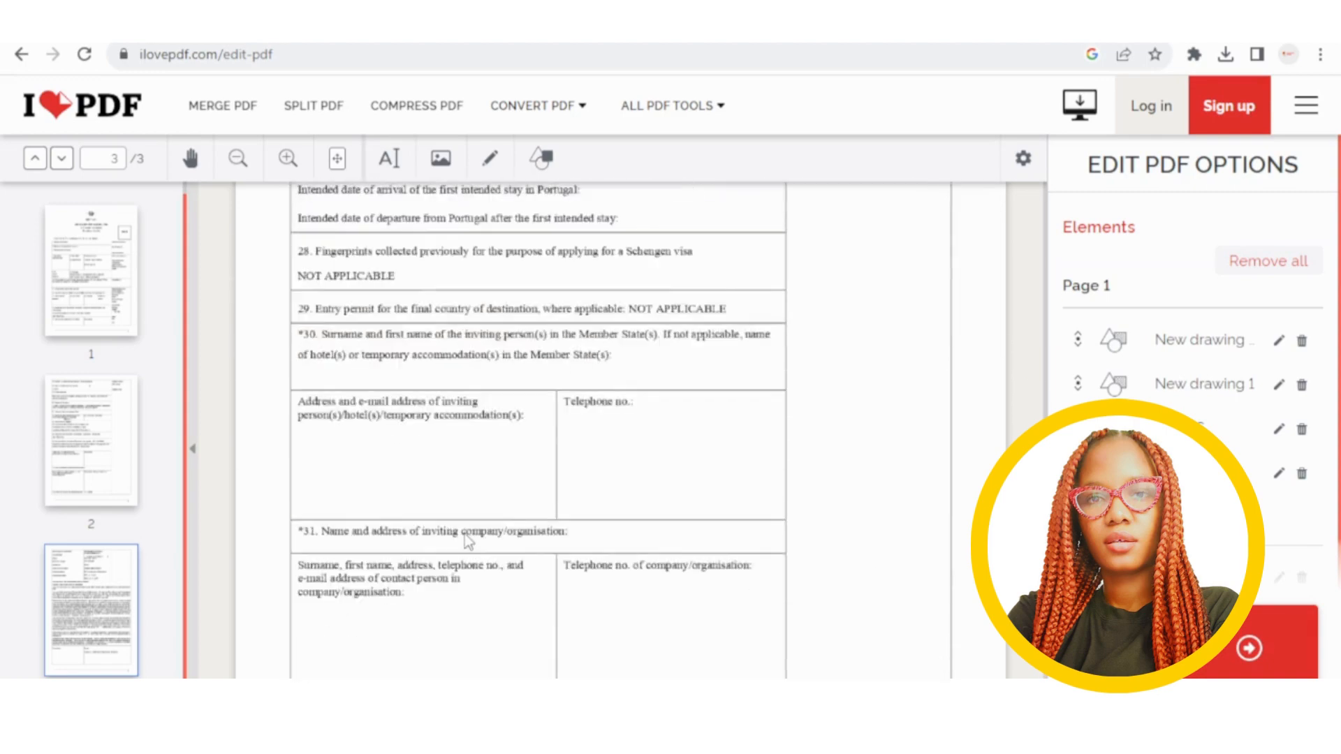
scroll(464, 533, up, 8)
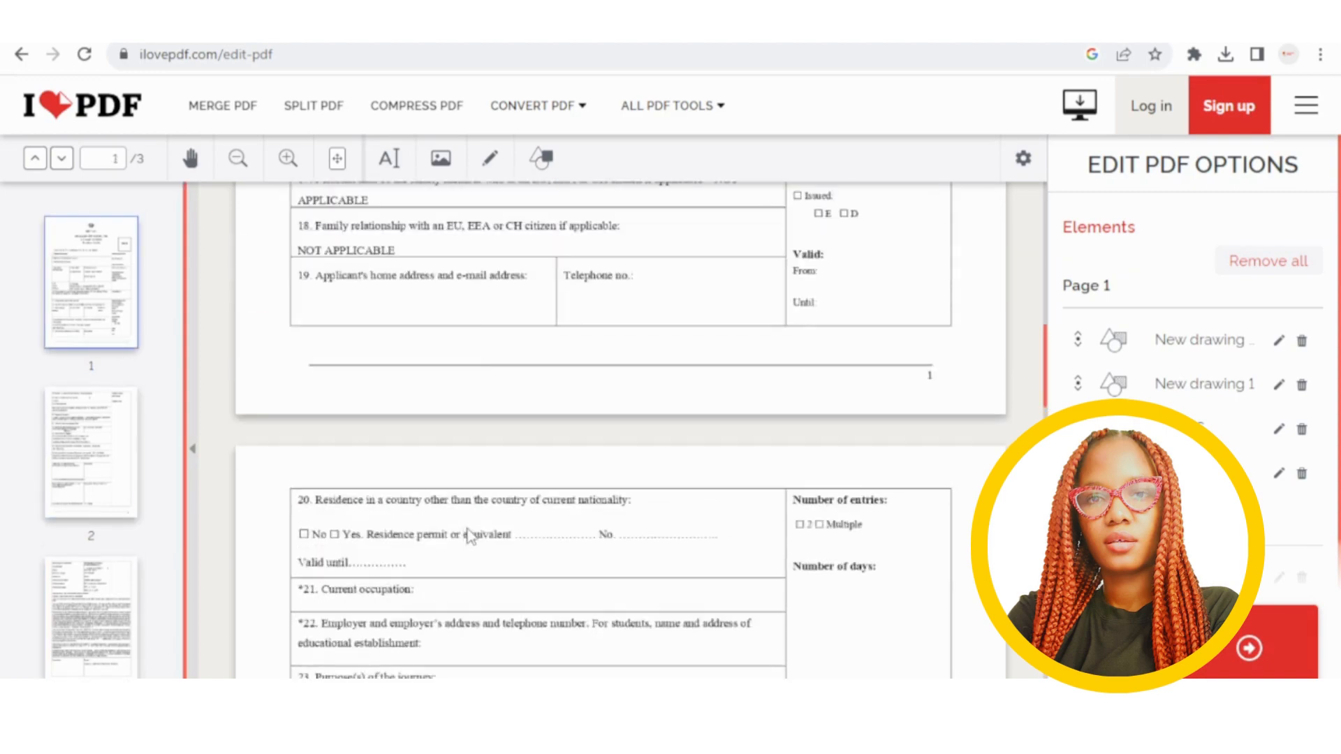
scroll(497, 536, up, 10)
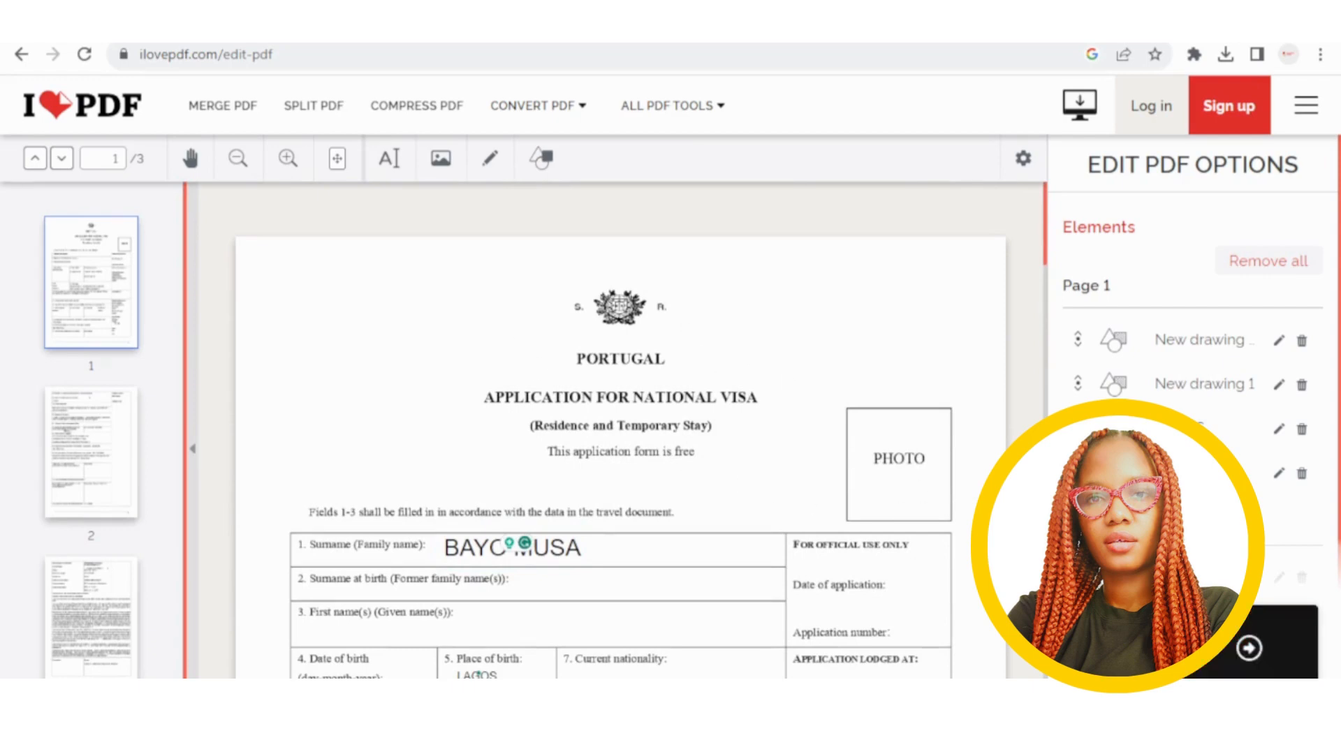
click(1180, 647)
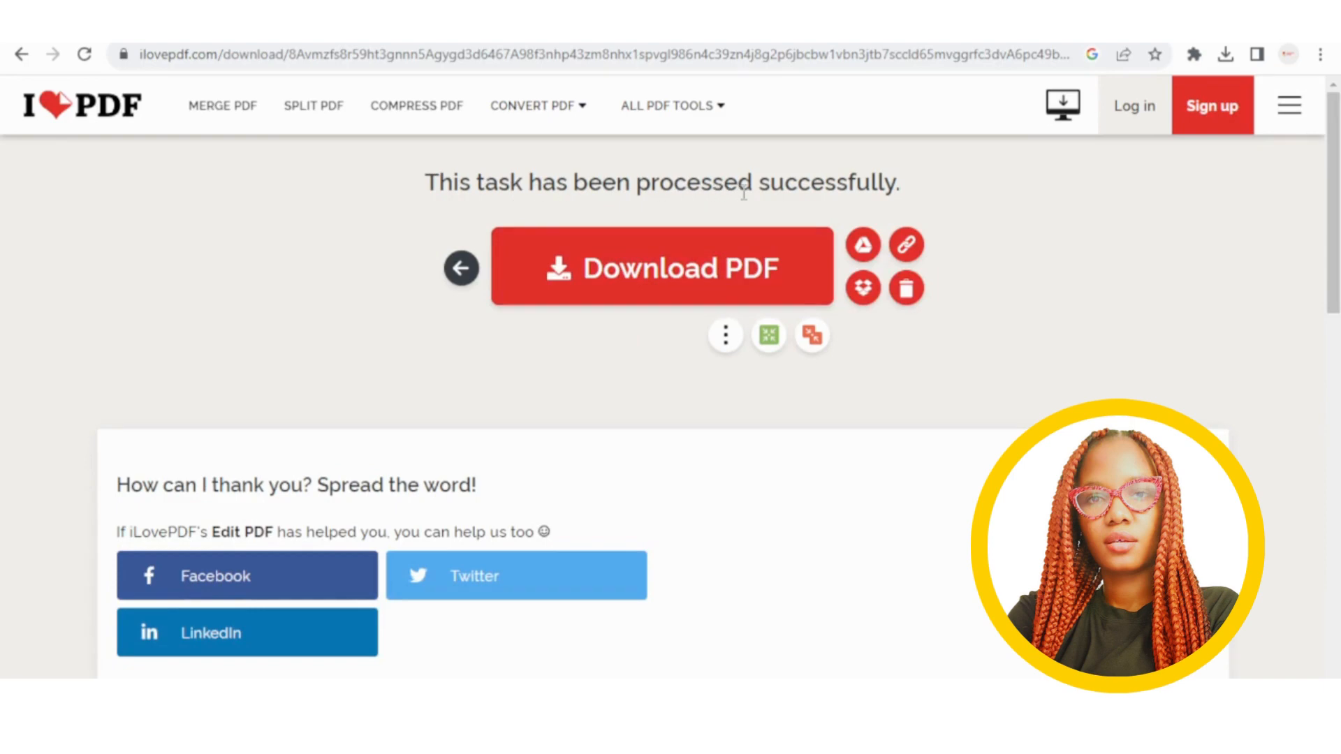
Download the edited visa form PDF, then open more tools for the processed file.
click(778, 260)
click(726, 335)
From the pdf2go Google results, follow the Edit PDF sitelink to PDF2Go's editor page.
click(209, 29)
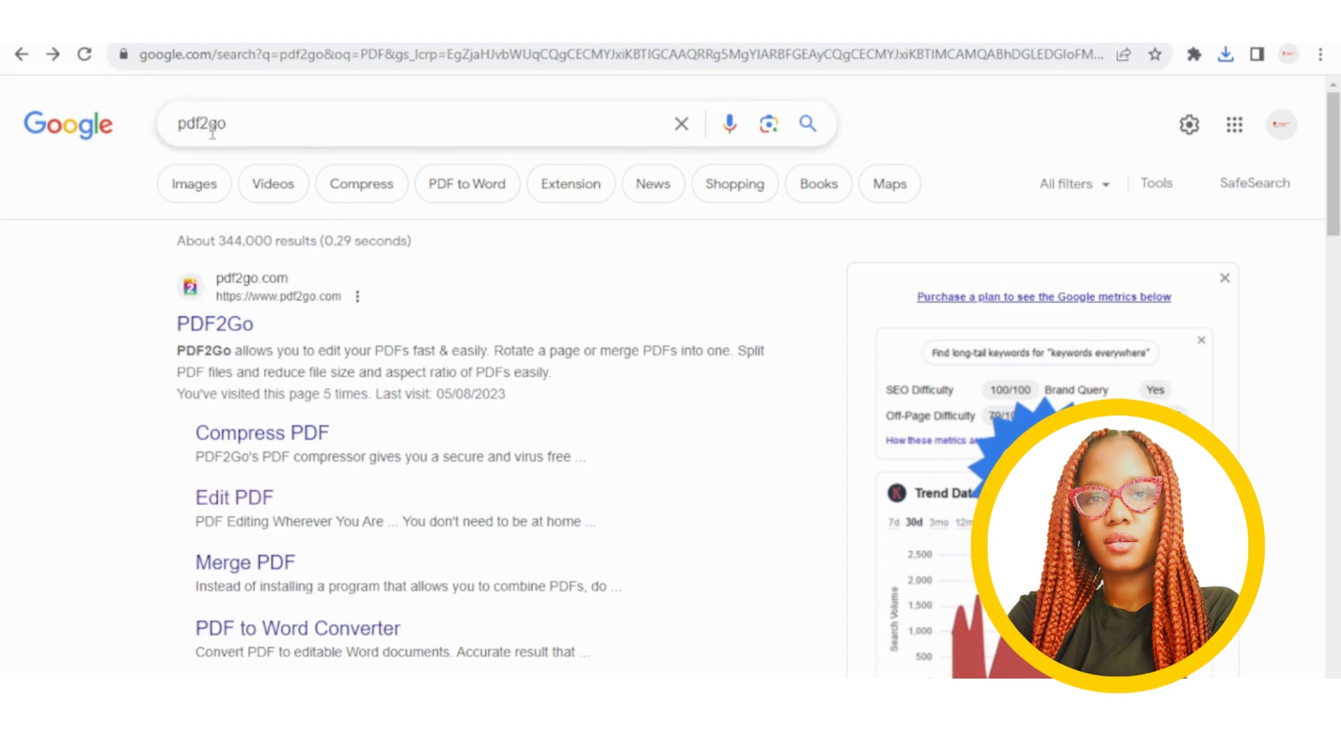
scroll(231, 484, down, 1)
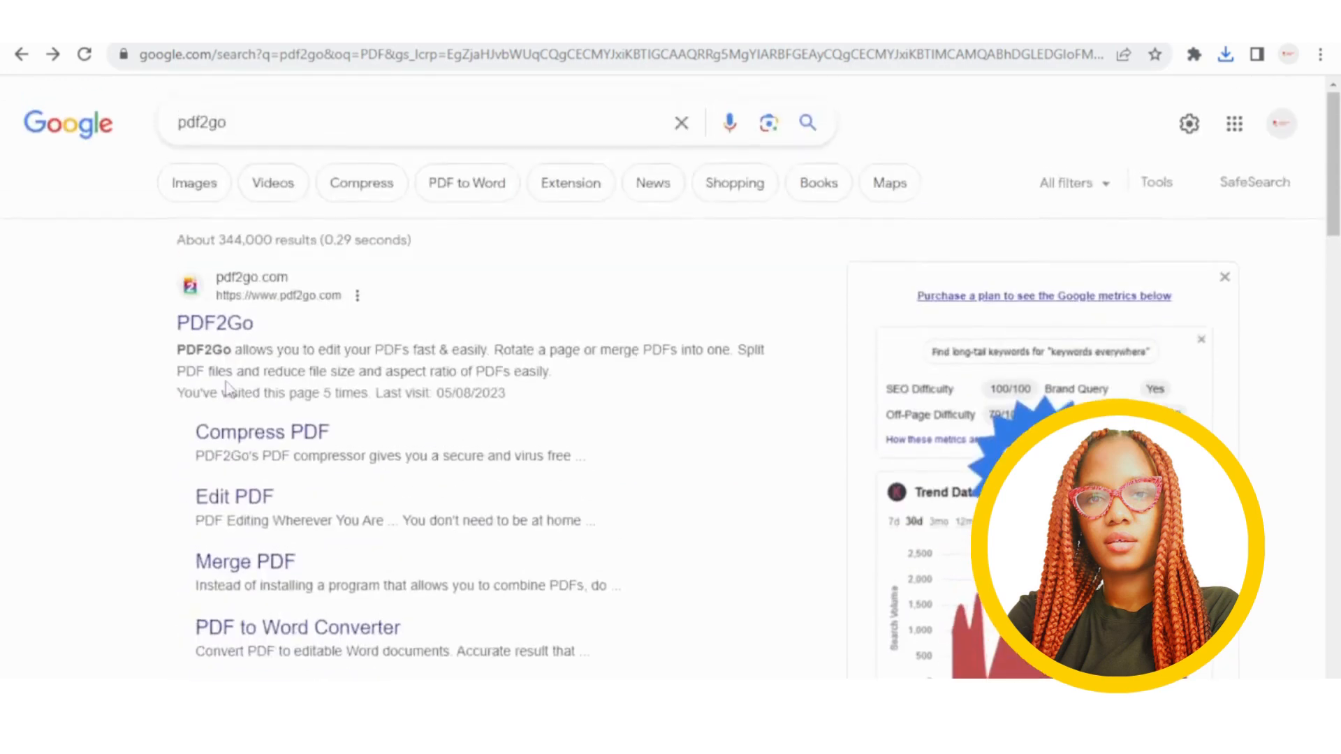
scroll(227, 389, down, 1)
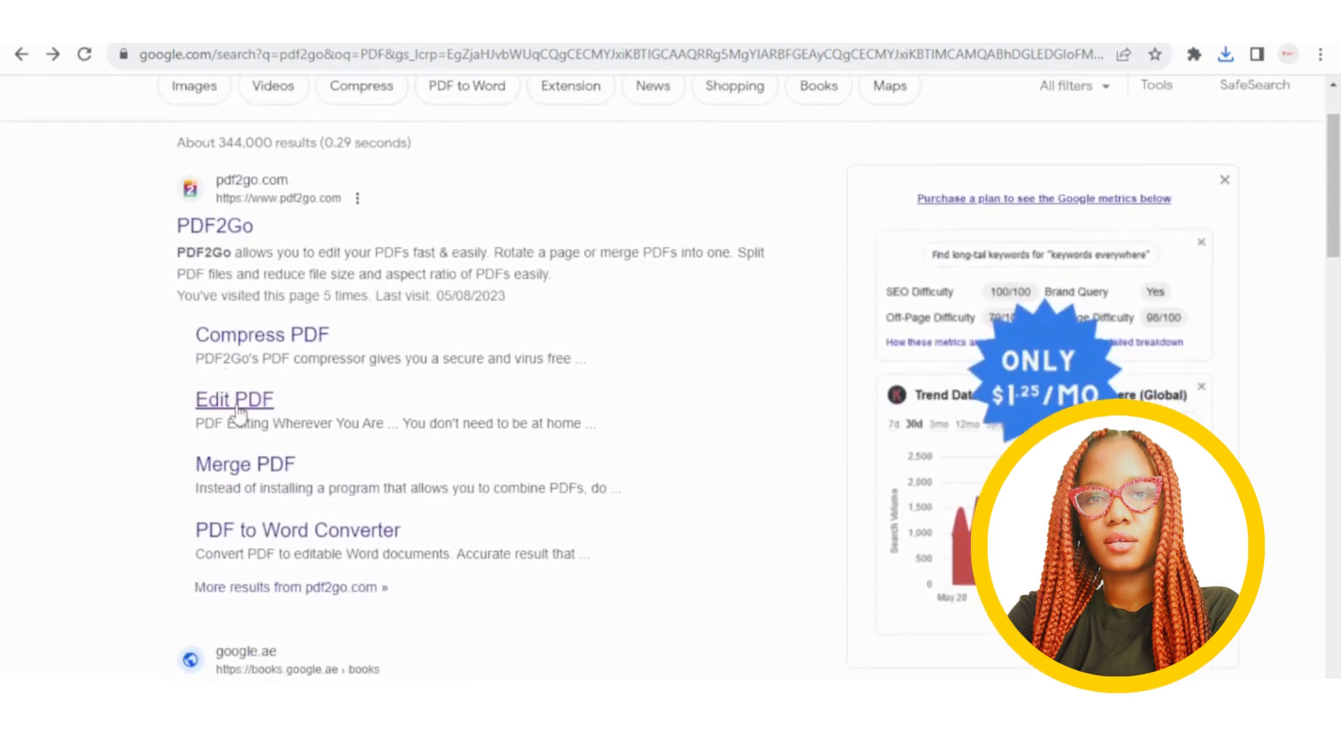
click(236, 404)
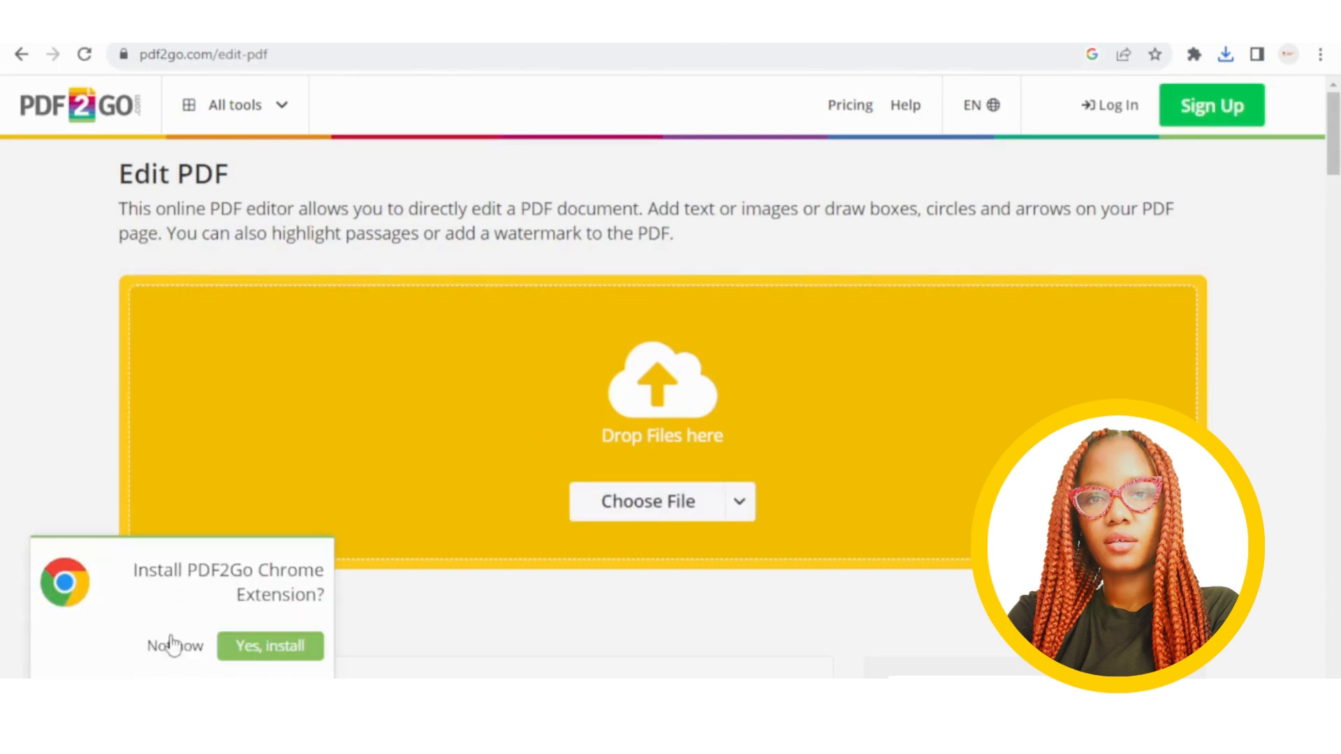
Decline the Chrome extension offer and upload formulario_visto_nacional_en.pdf from Downloads.
click(193, 645)
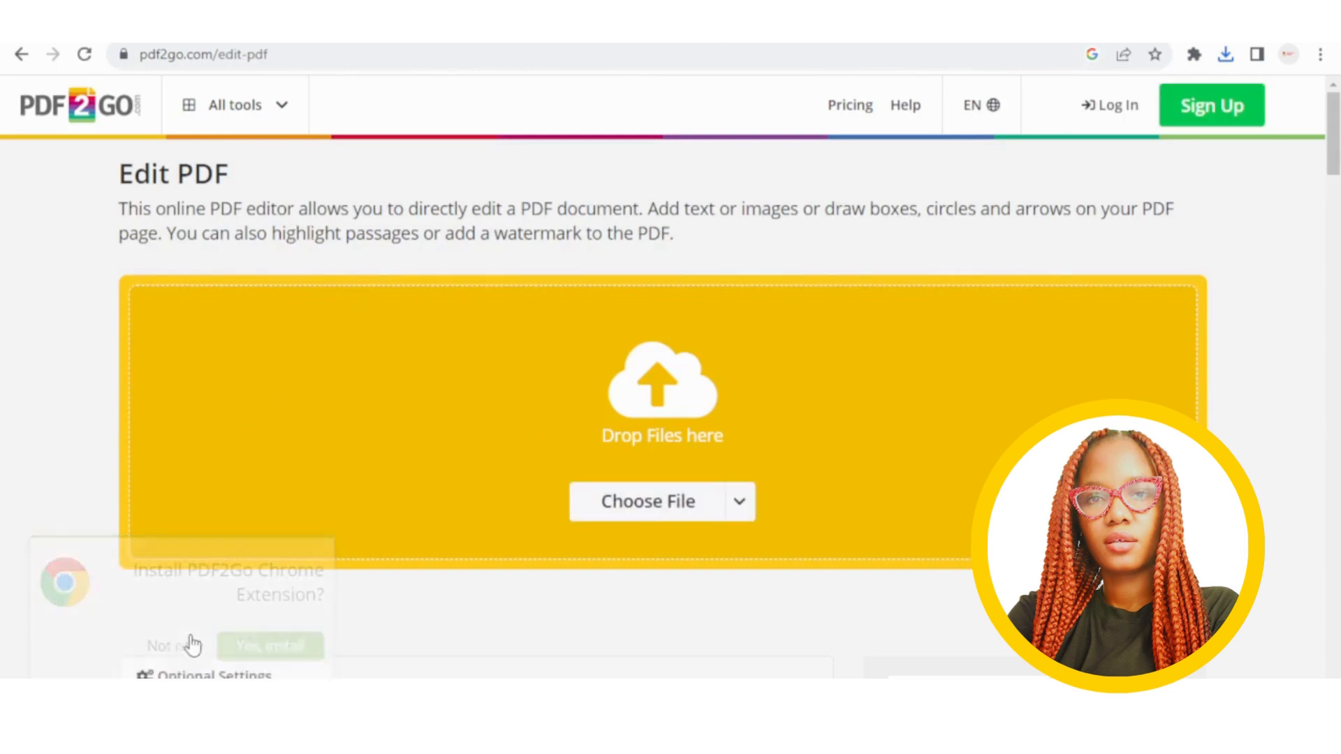
click(675, 520)
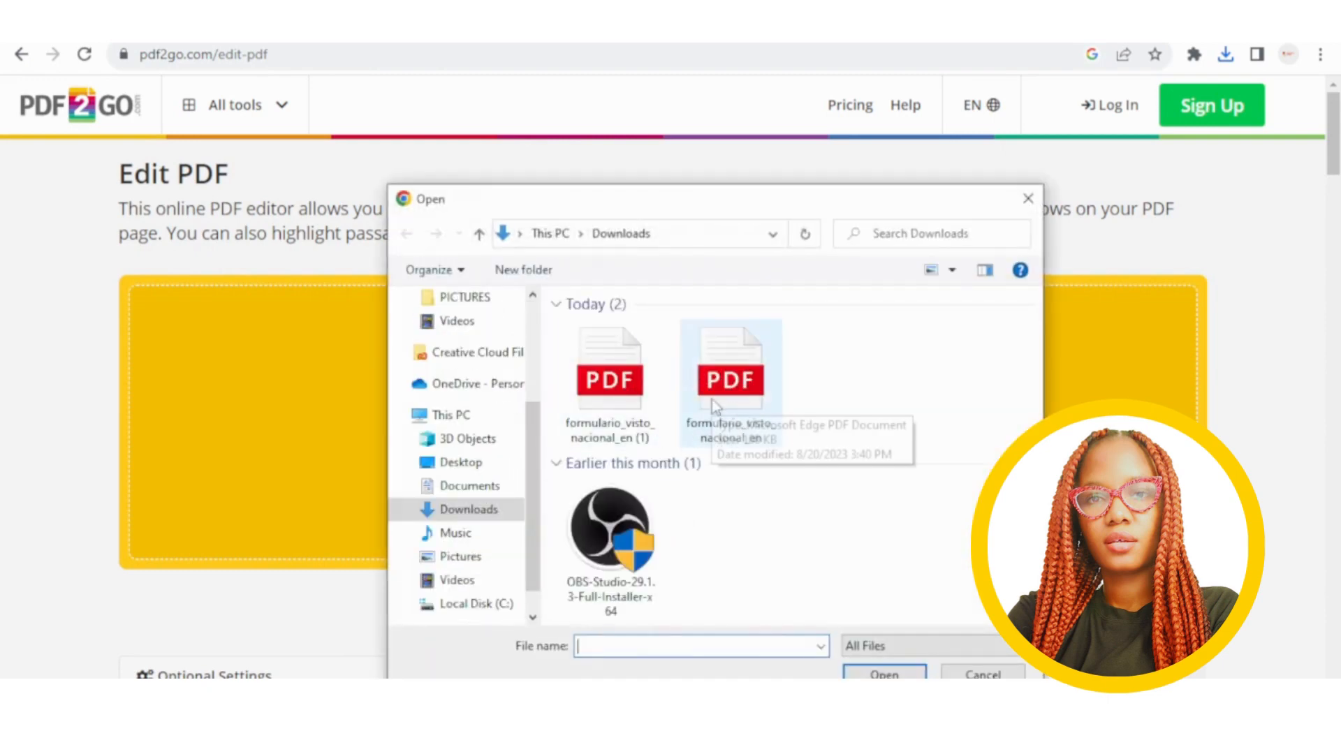
double_click(722, 397)
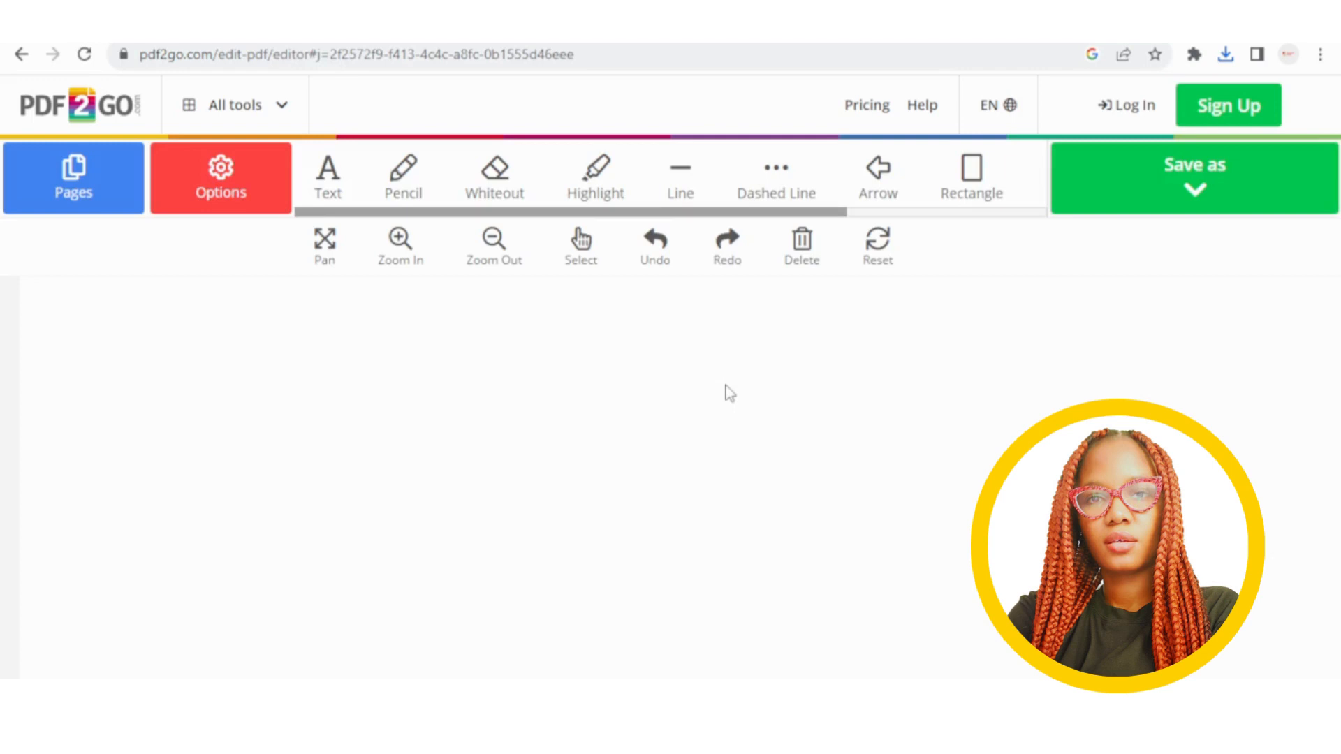
Add the applicant's surname as text in the Surname row of field 1.
scroll(740, 459, down, 2)
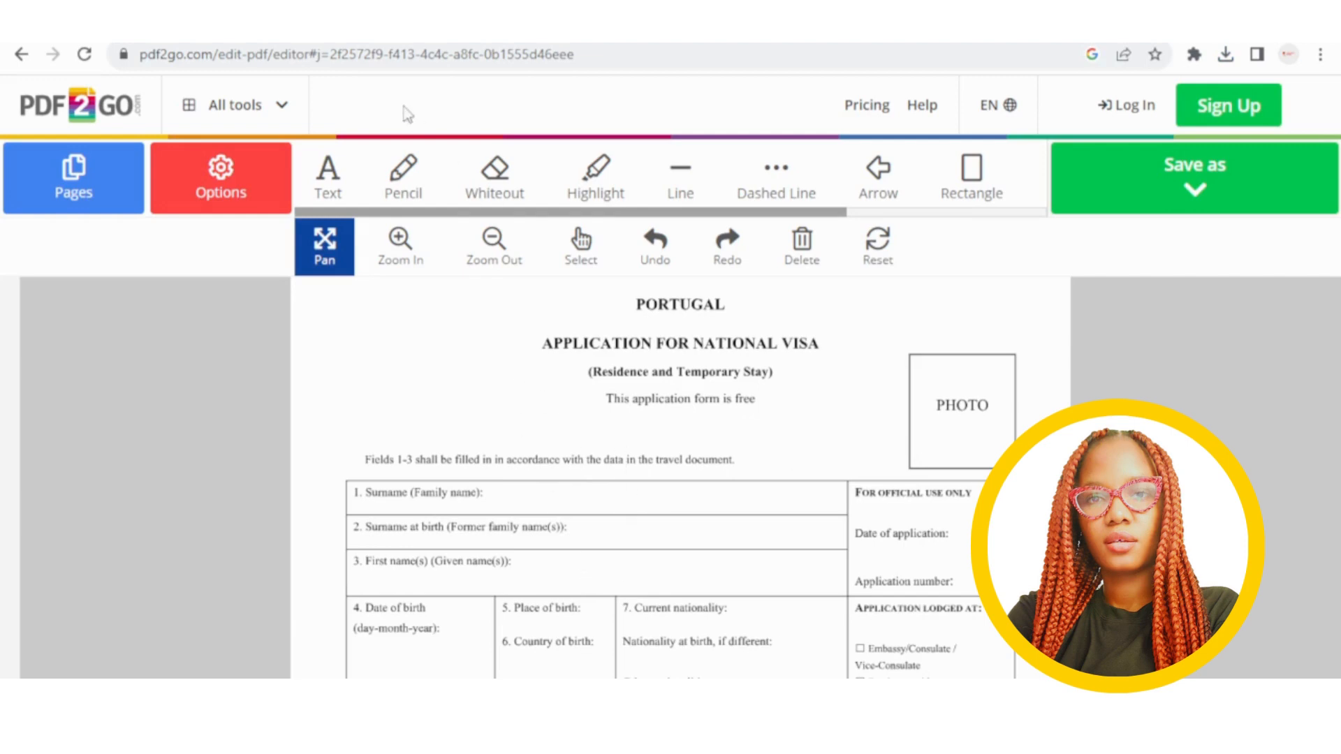
click(325, 190)
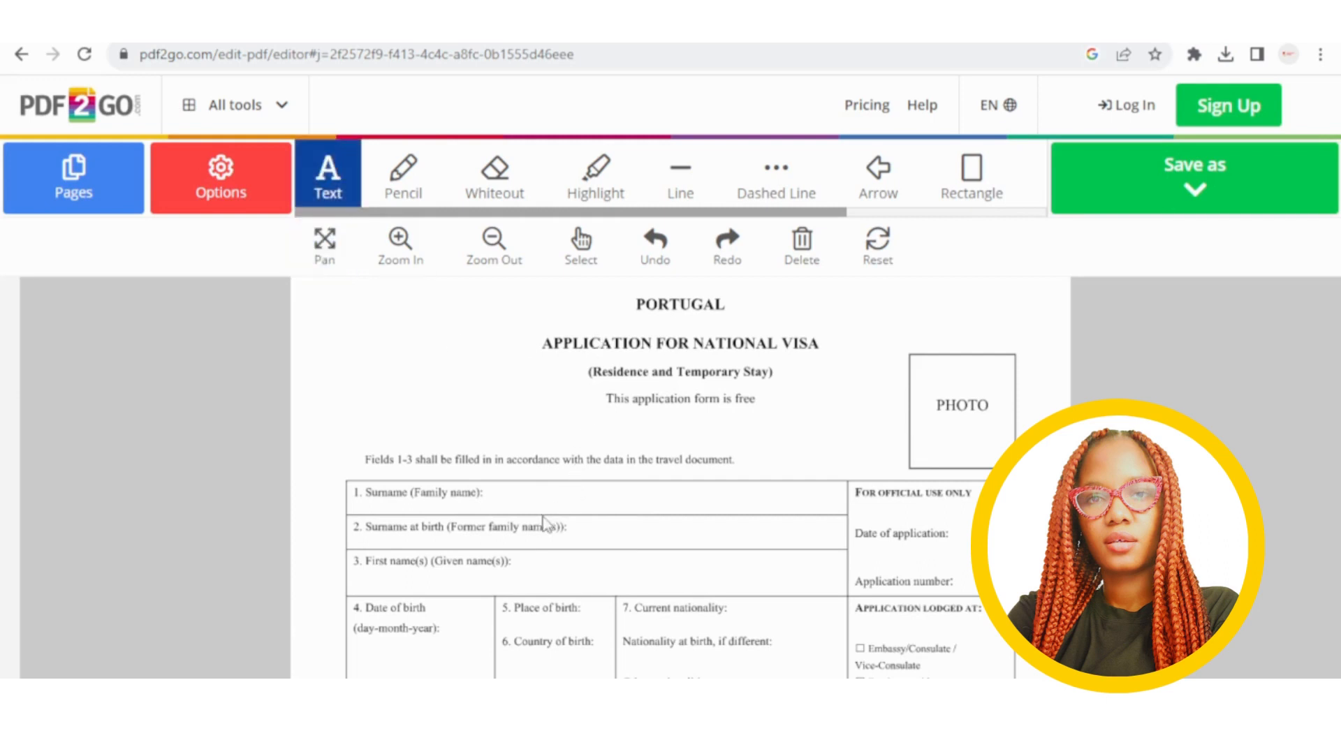
click(341, 198)
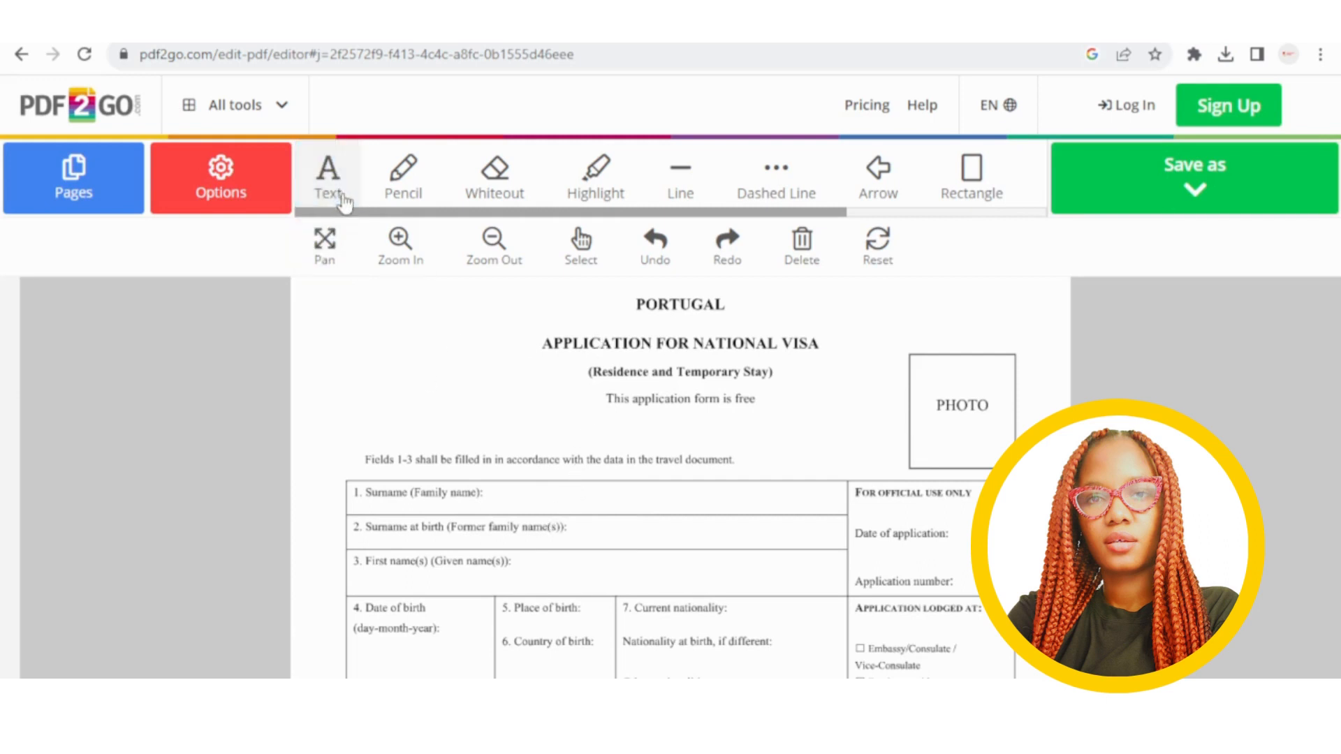
click(341, 197)
click(567, 497)
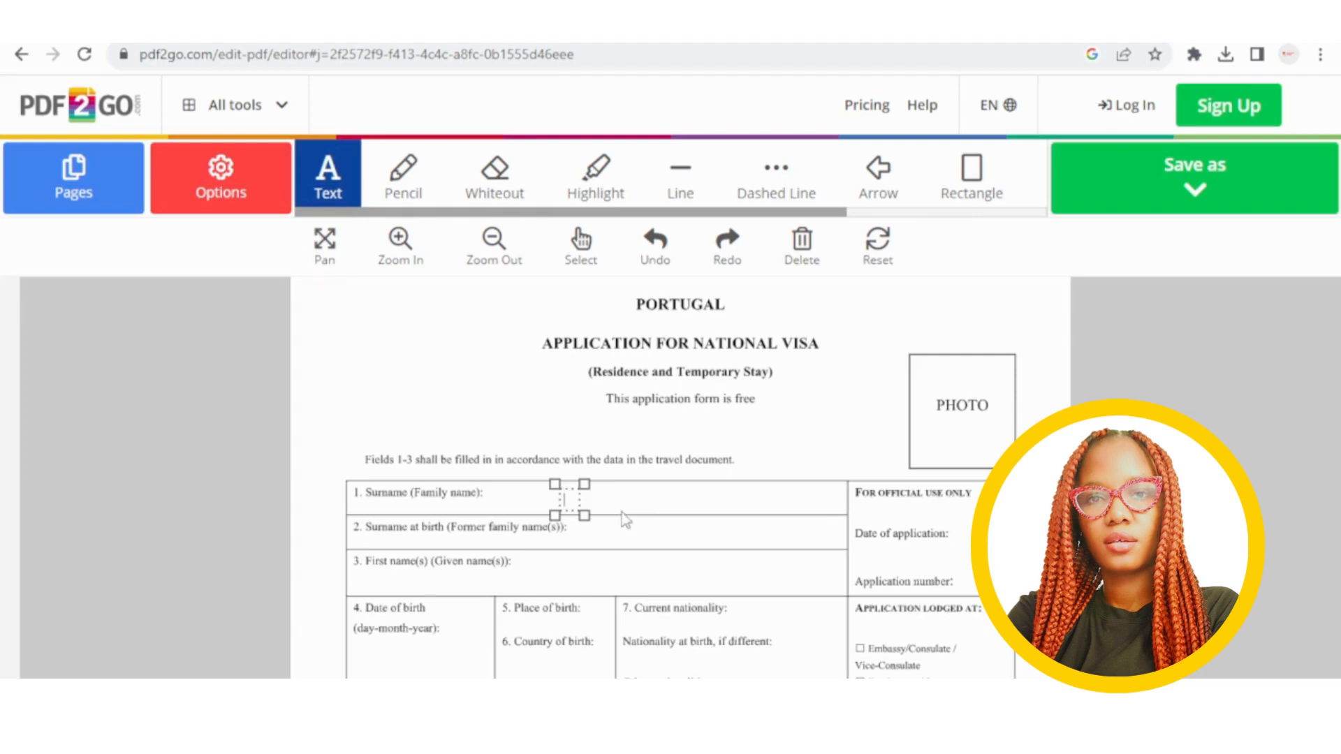
drag(620, 504, 562, 500)
Add LAGOS as text and position it in the Place of birth cell.
click(649, 505)
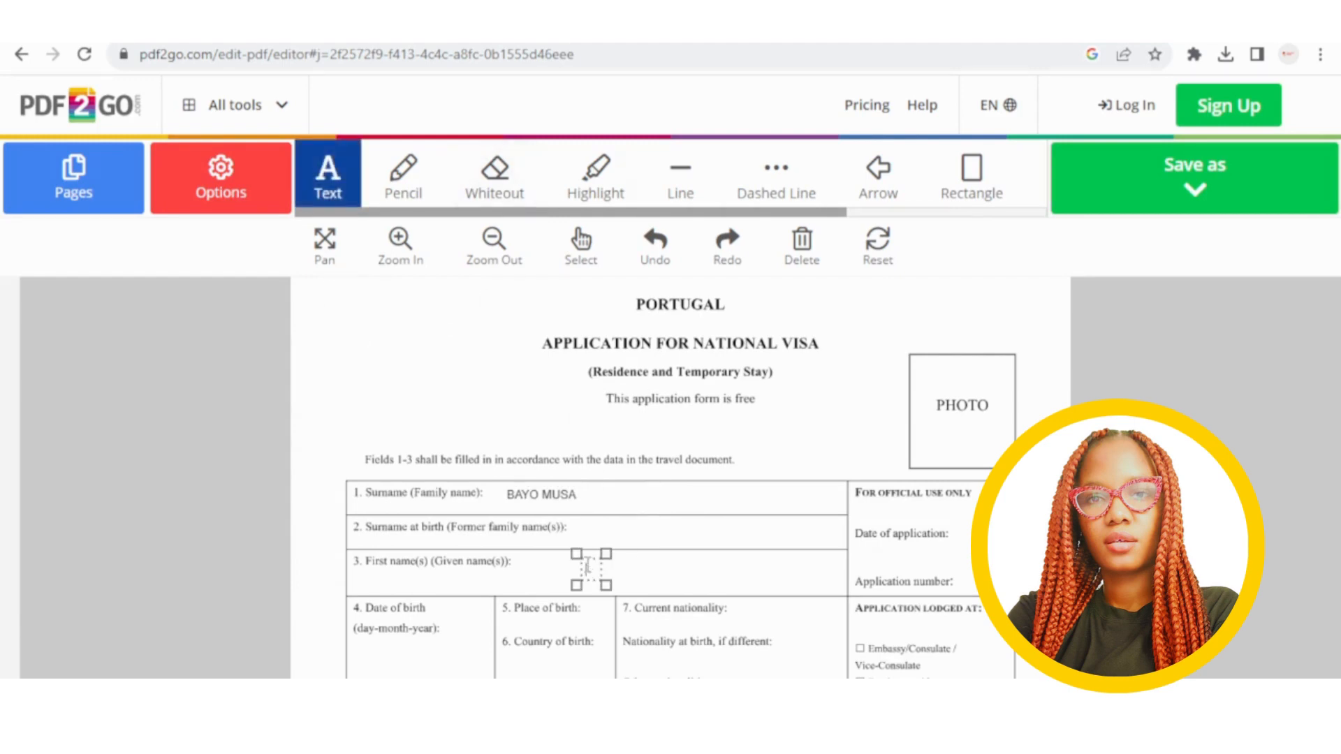
text(LAGOS)
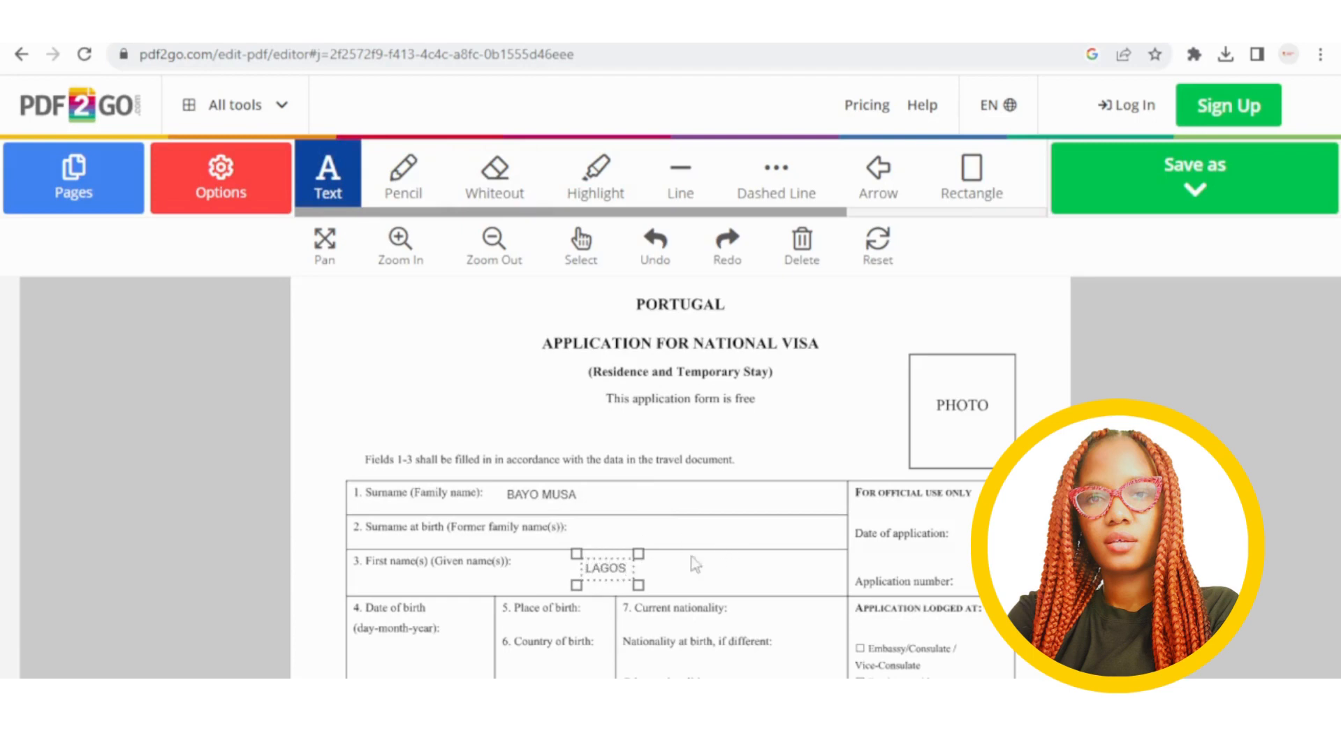
drag(618, 578, 543, 633)
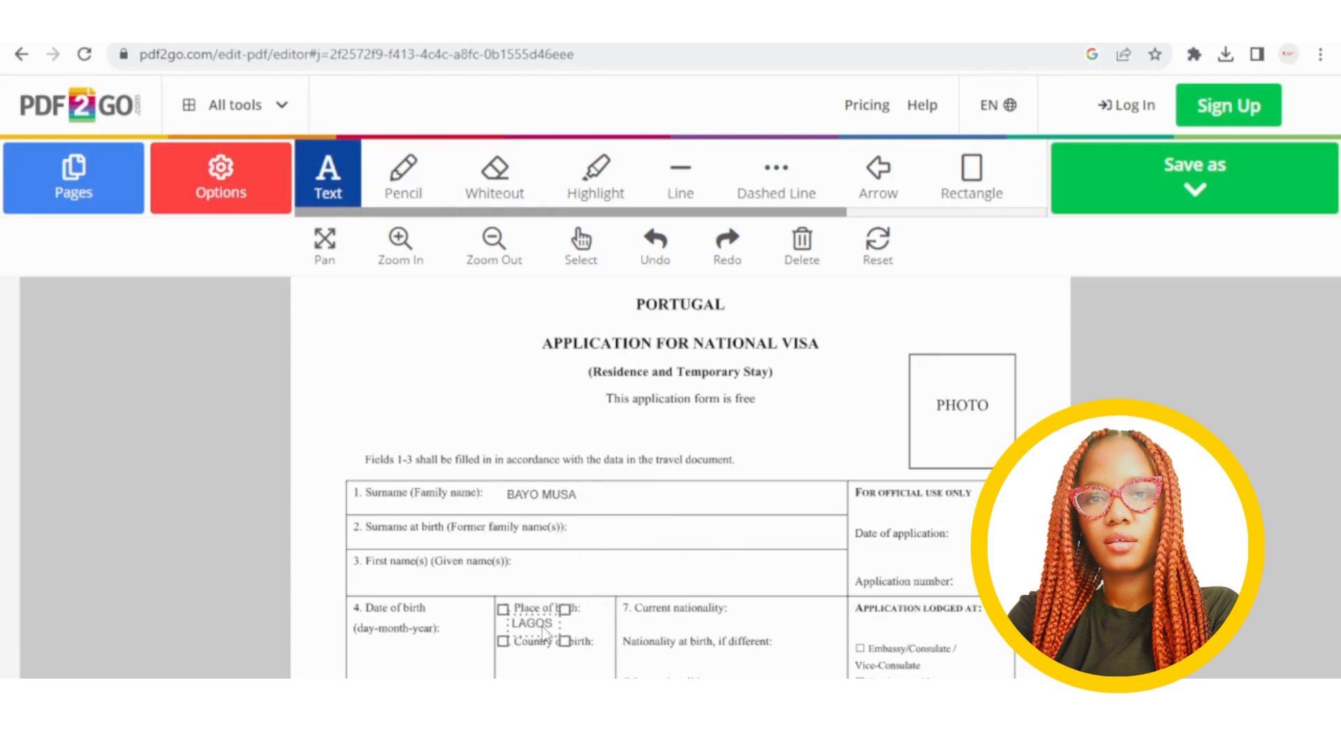
click(630, 536)
scroll(683, 544, down, 3)
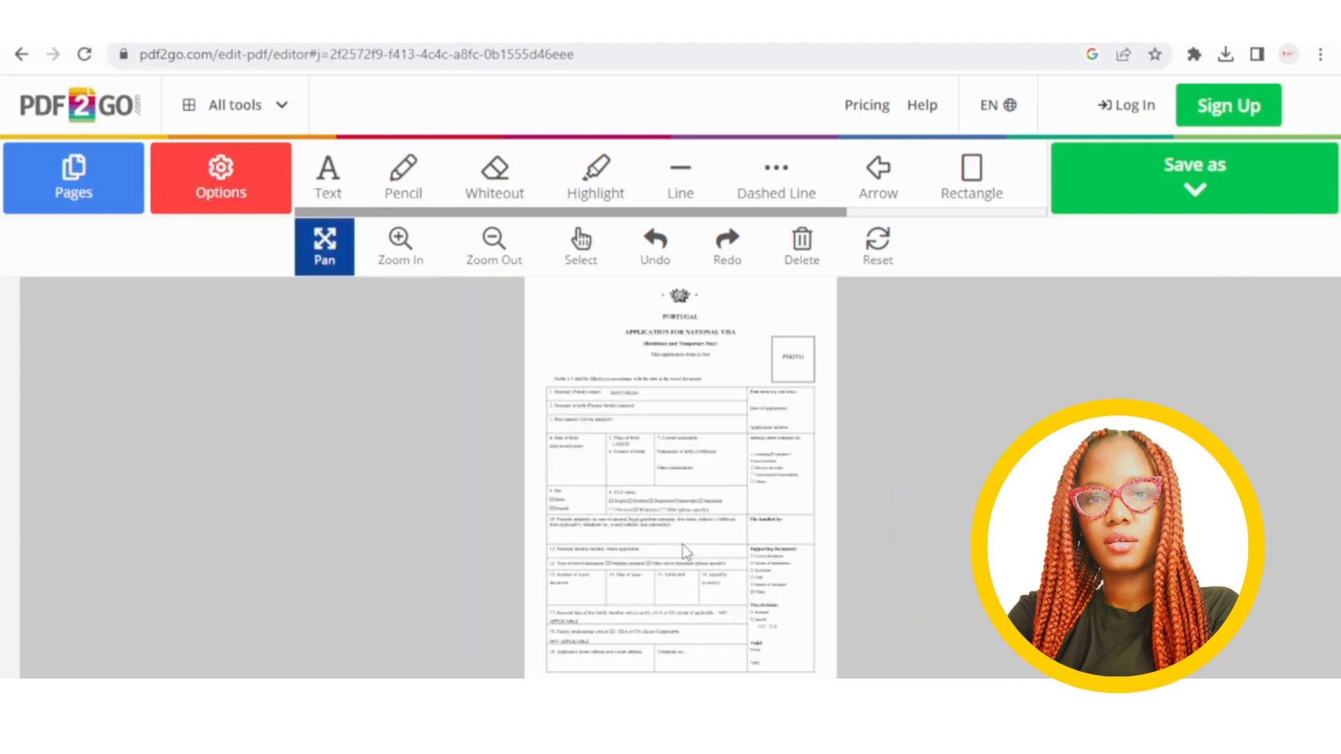
scroll(757, 509, up, 2)
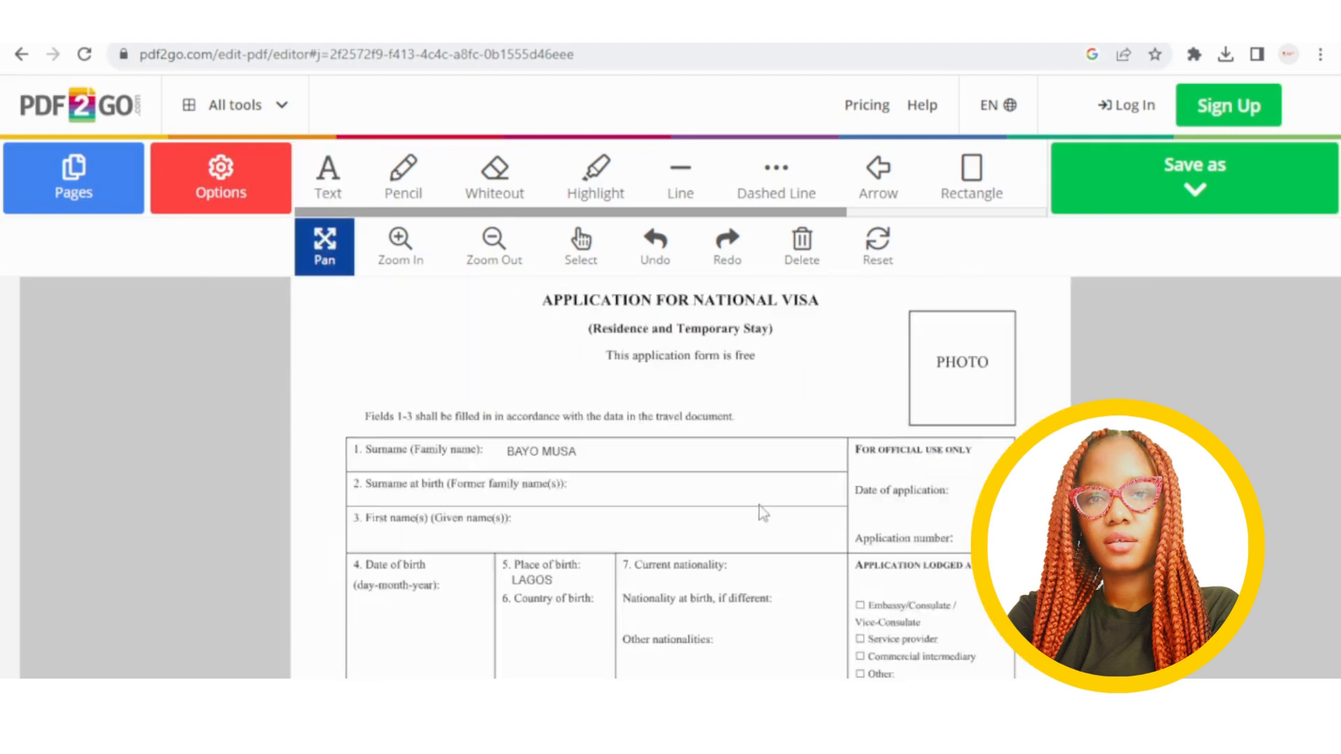
scroll(770, 515, up, 2)
scroll(1286, 478, down, 2)
scroll(806, 566, down, 1)
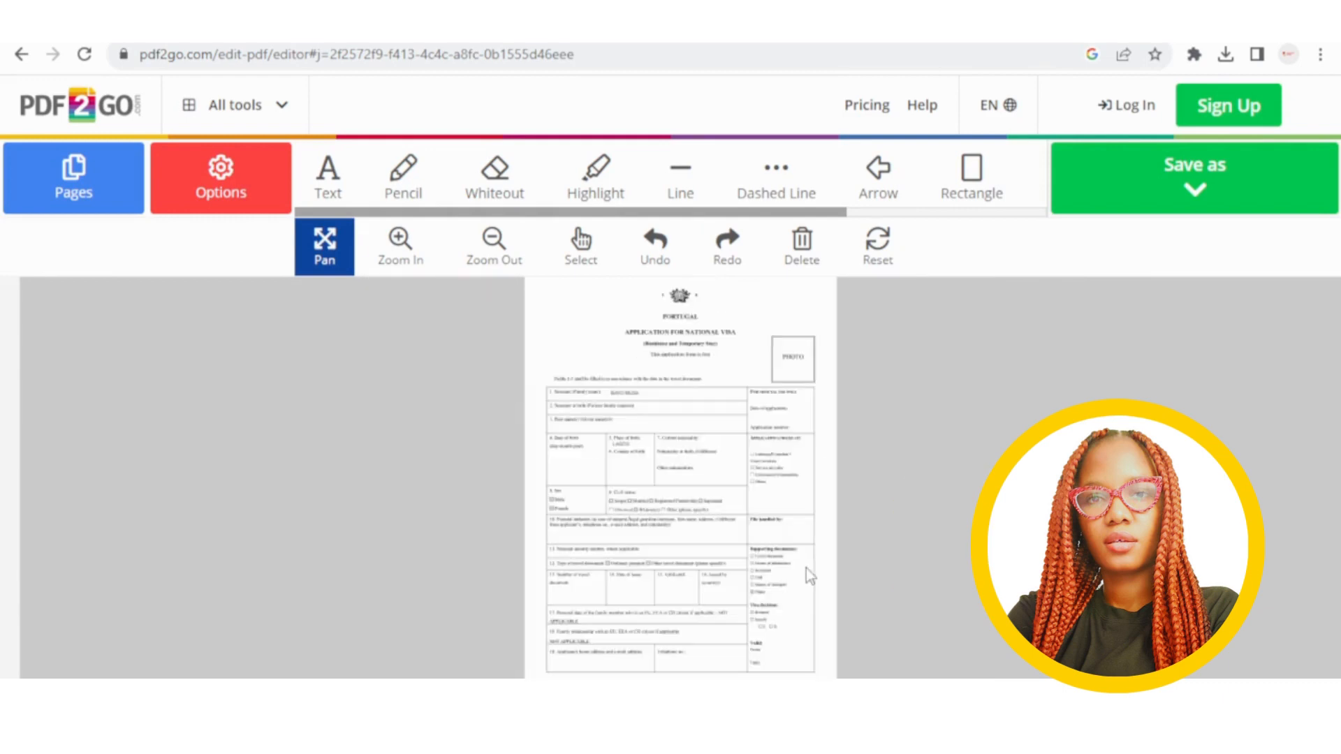
scroll(806, 568, up, 3)
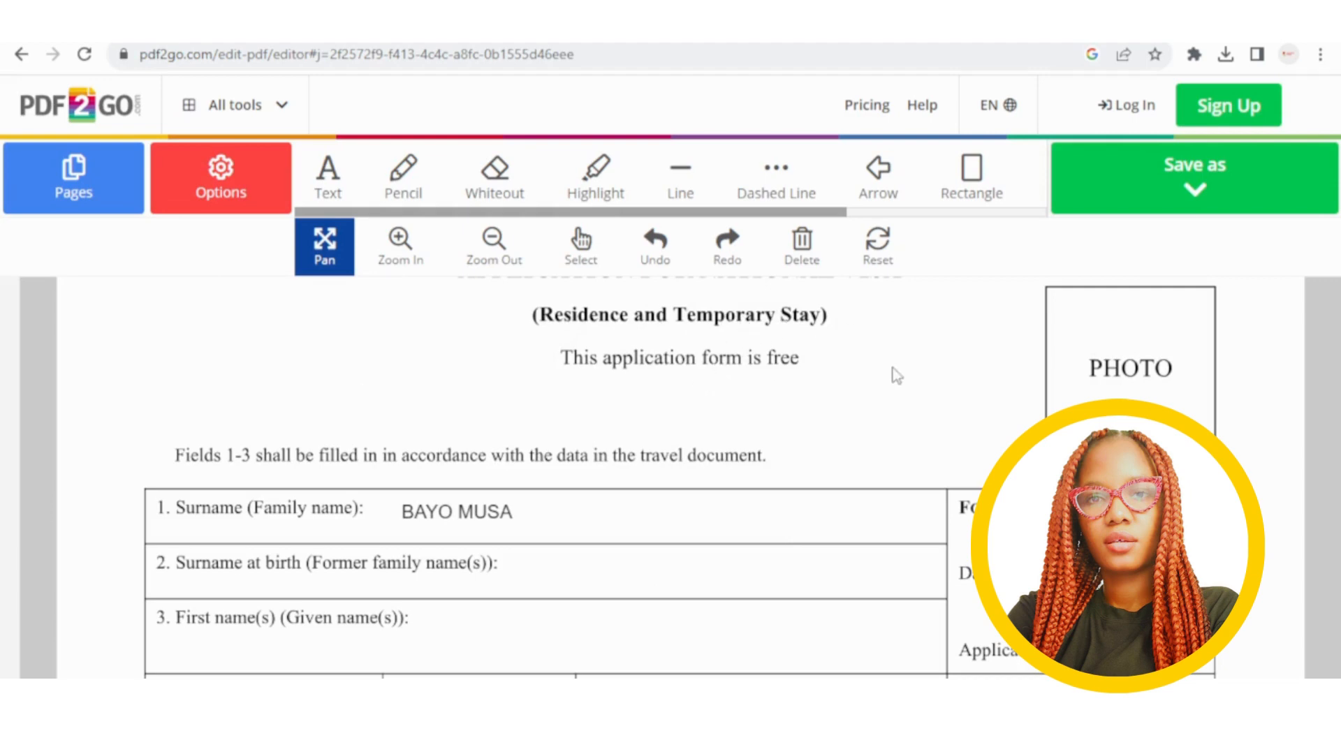
scroll(973, 342, down, 3)
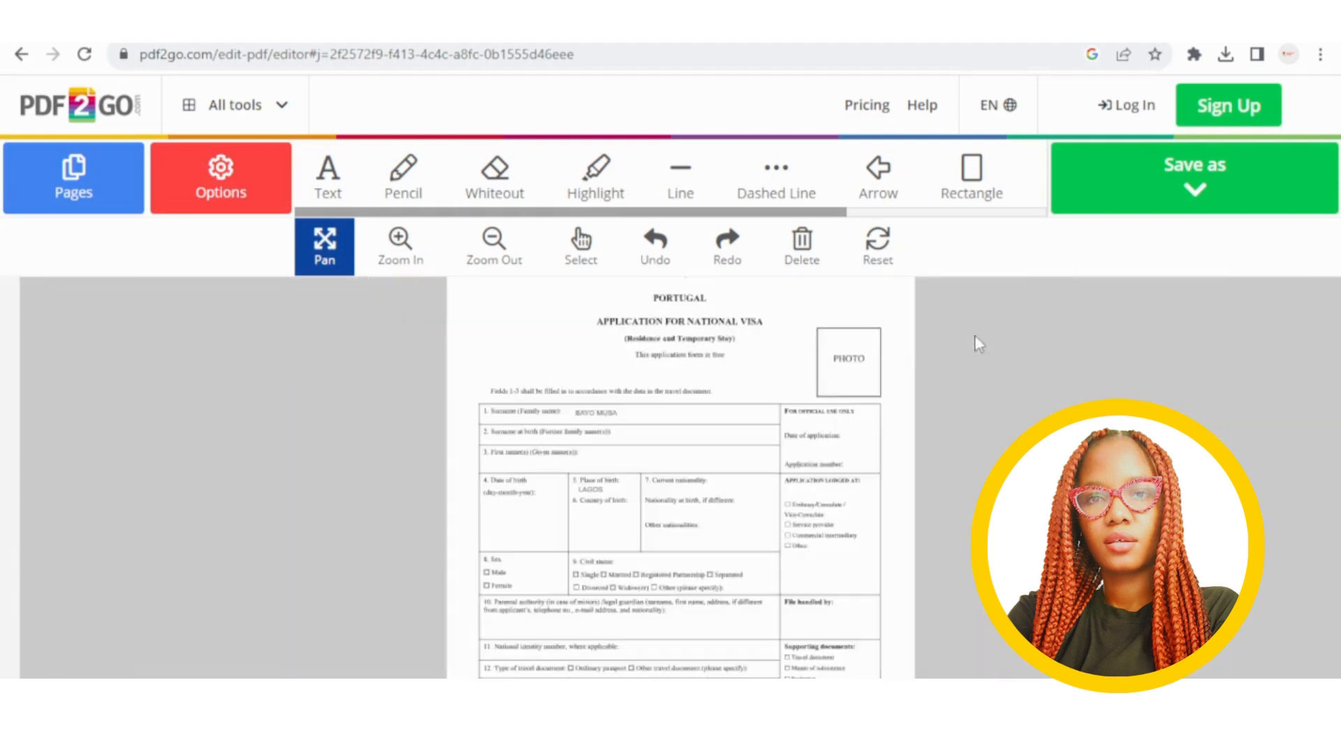
scroll(827, 381, up, 2)
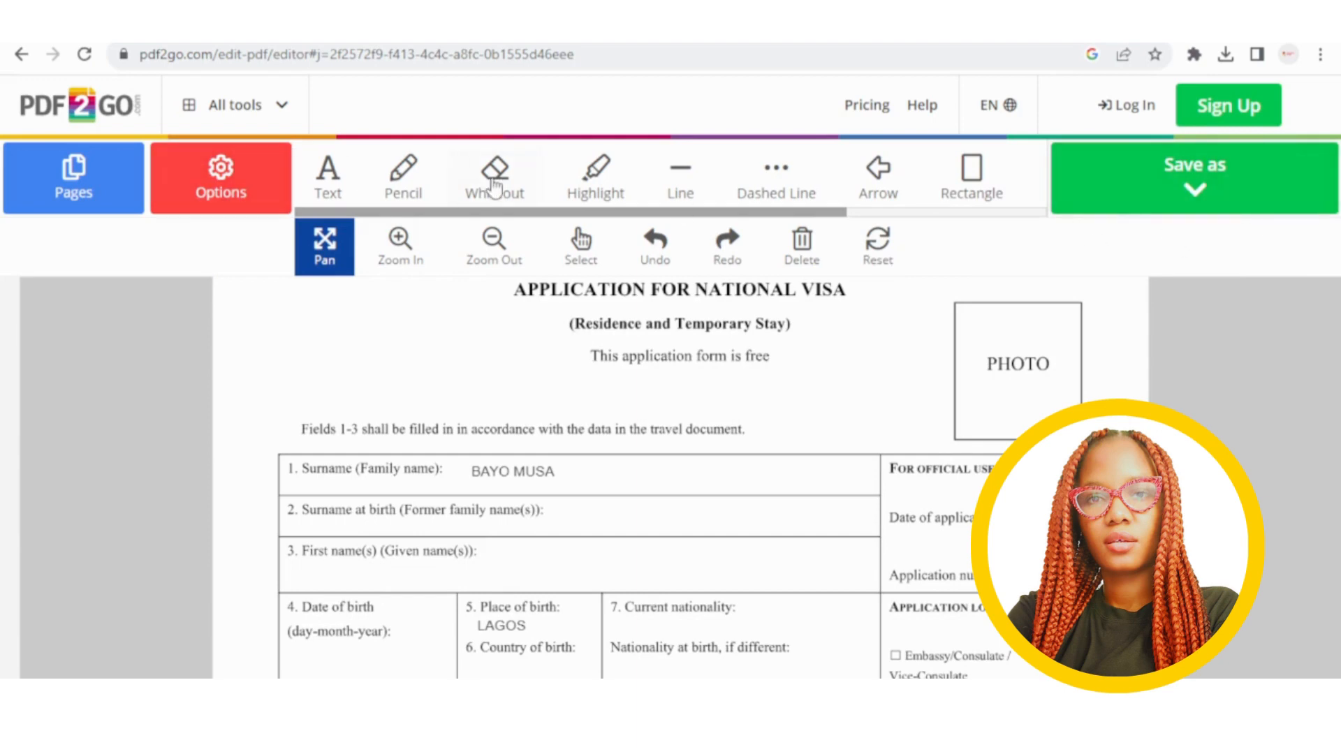
Draw a pencil signature scribble left of the subtitle, above the Fields 1-3 note.
click(412, 176)
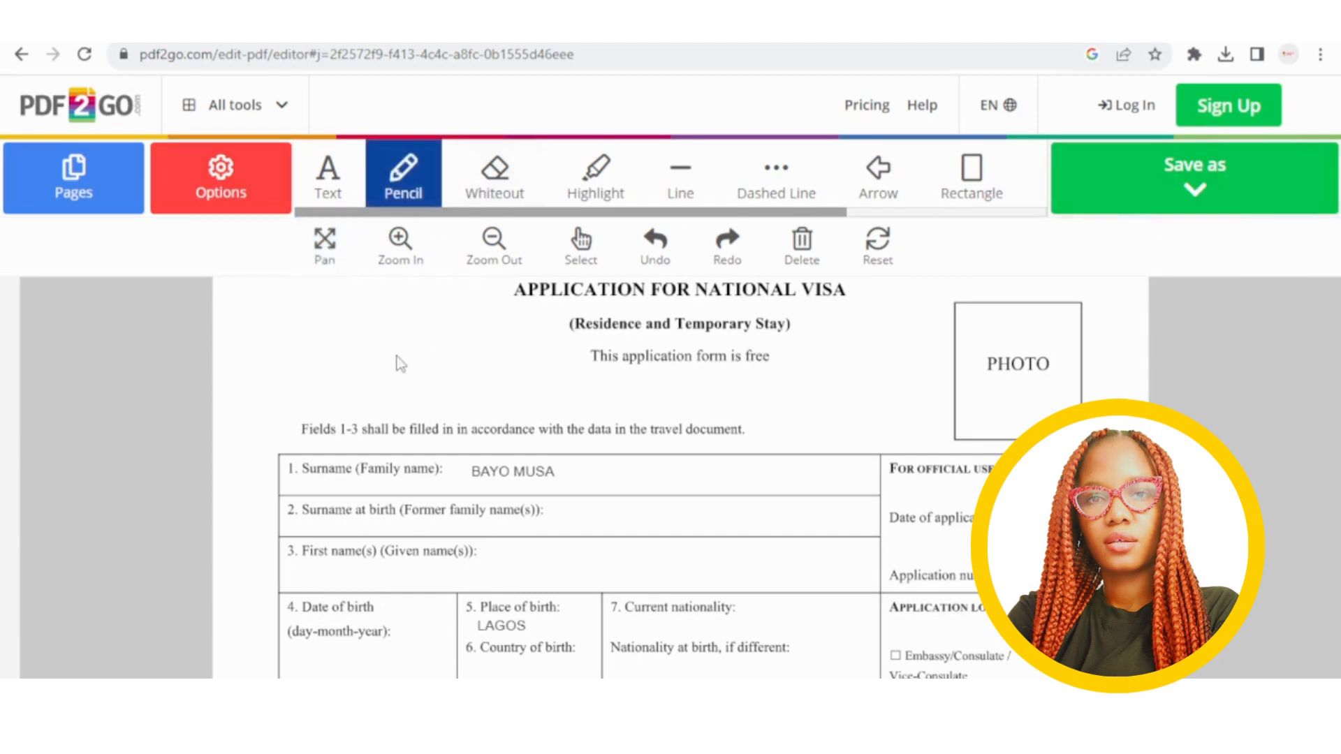
mouse_move(358, 353)
mouse_down()
mouse_move(428, 354)
mouse_move(360, 367)
mouse_move(489, 366)
mouse_move(342, 356)
mouse_move(300, 370)
mouse_move(328, 409)
mouse_move(412, 335)
mouse_move(520, 390)
mouse_move(433, 335)
mouse_move(249, 371)
mouse_move(328, 395)
mouse_move(492, 367)
mouse_move(419, 381)
mouse_move(430, 391)
mouse_up()
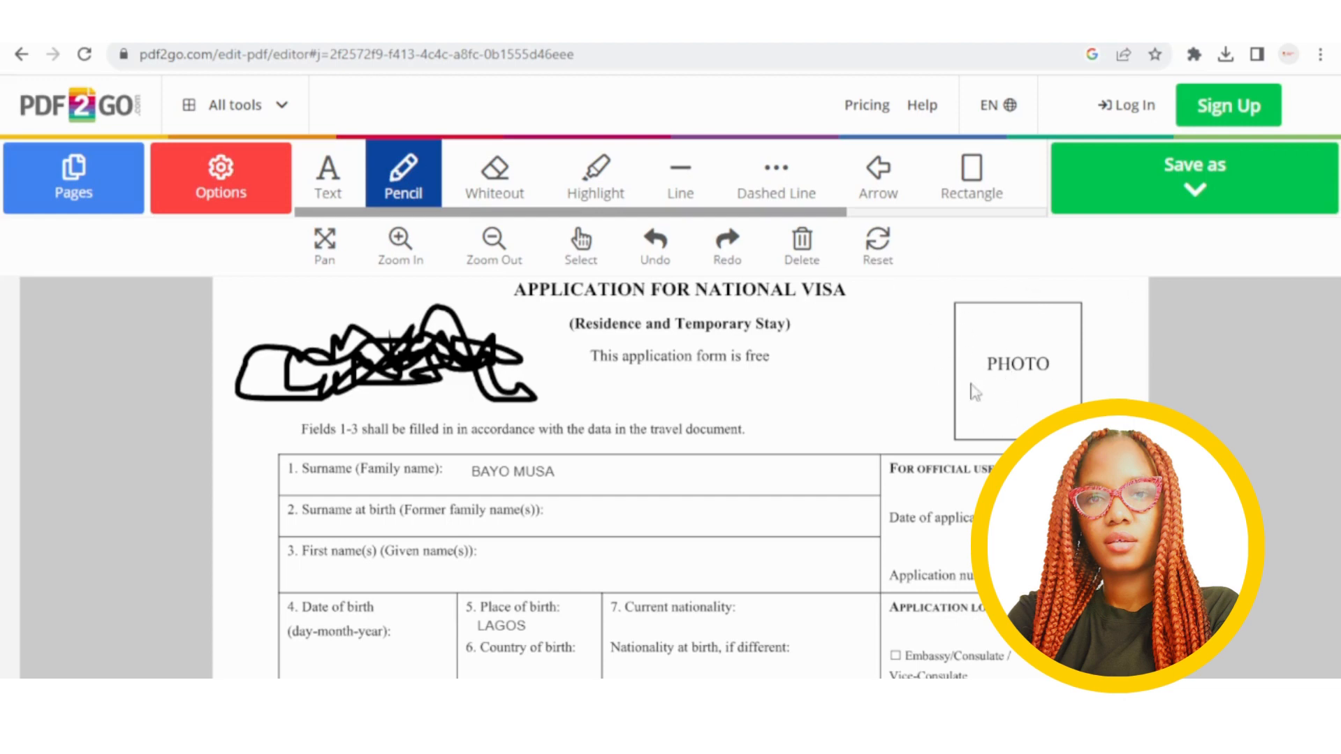
scroll(995, 400, up, 1)
scroll(992, 400, down, 1)
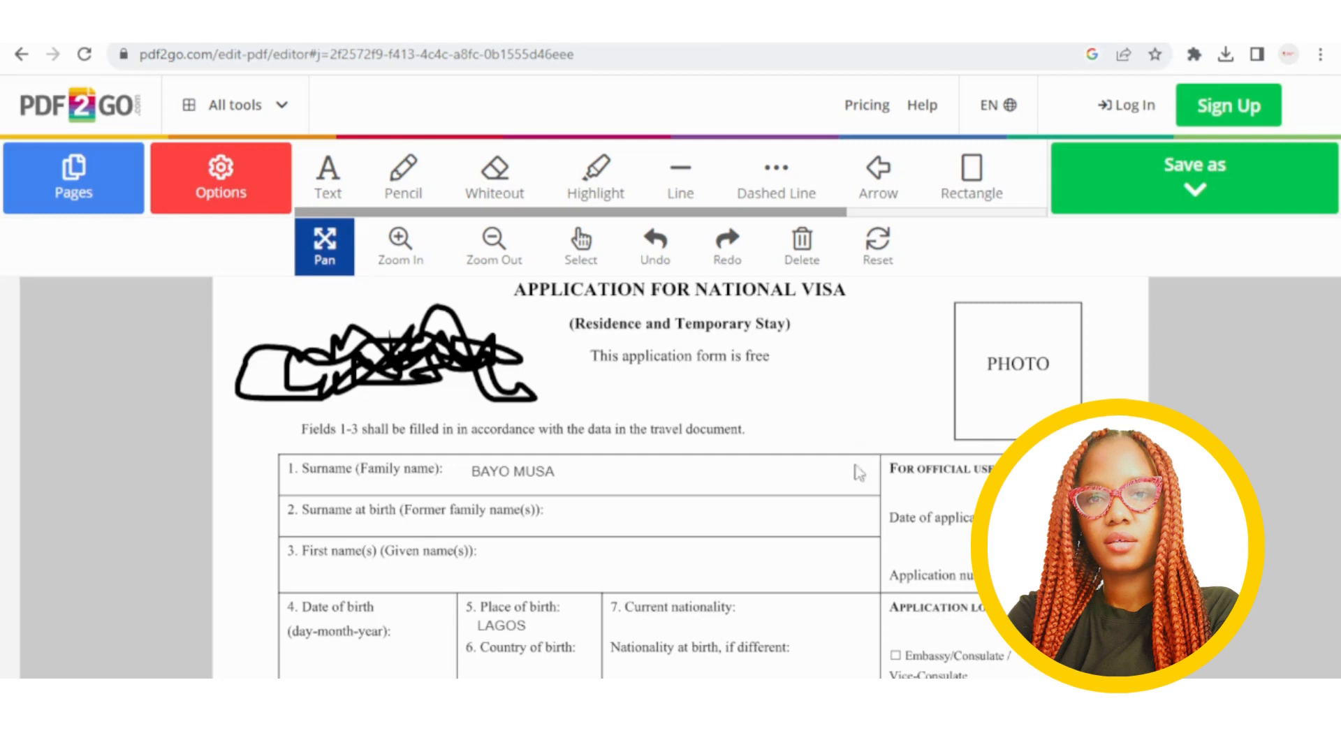
scroll(846, 490, up, 1)
scroll(847, 492, down, 2)
scroll(846, 492, up, 1)
scroll(847, 492, down, 1)
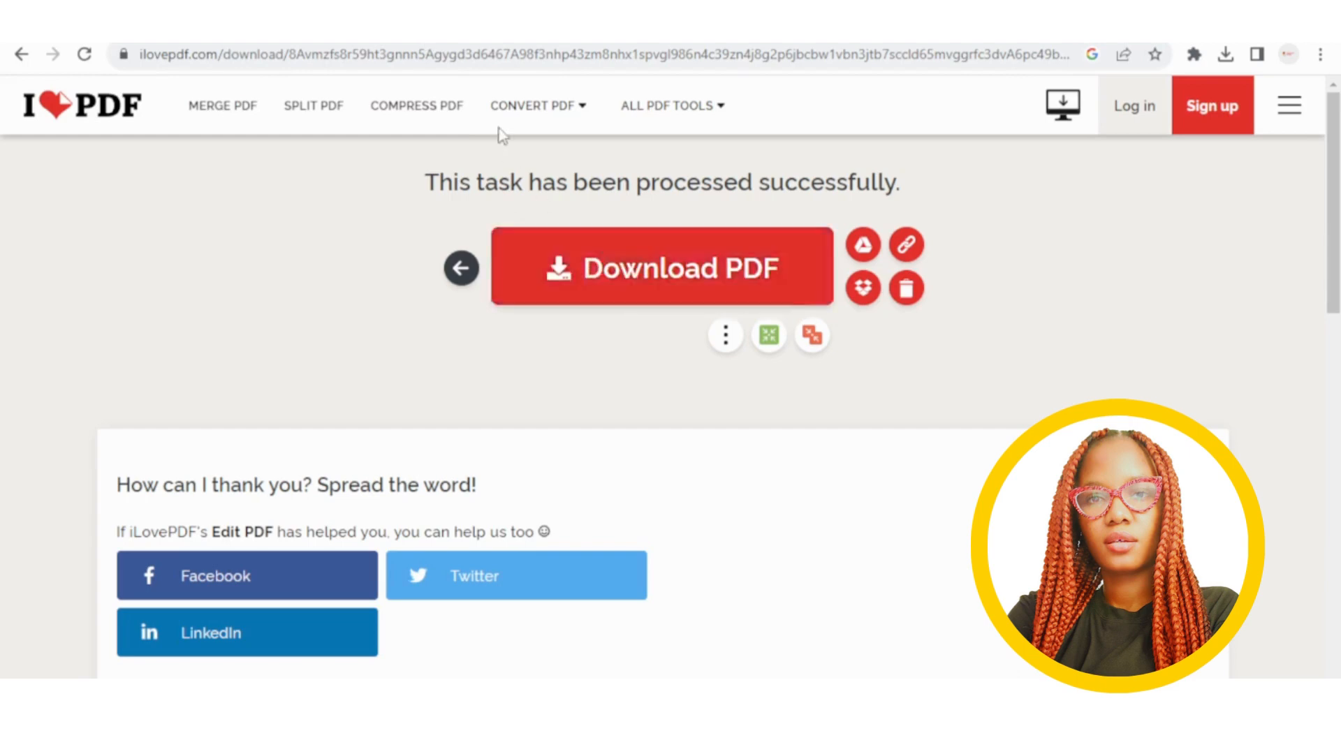
Load formulario_visto_nacional_en (1).pdf into iLovePDF's PDF to JPG tool with PAGE TO JPG kept.
mouse_move(532, 101)
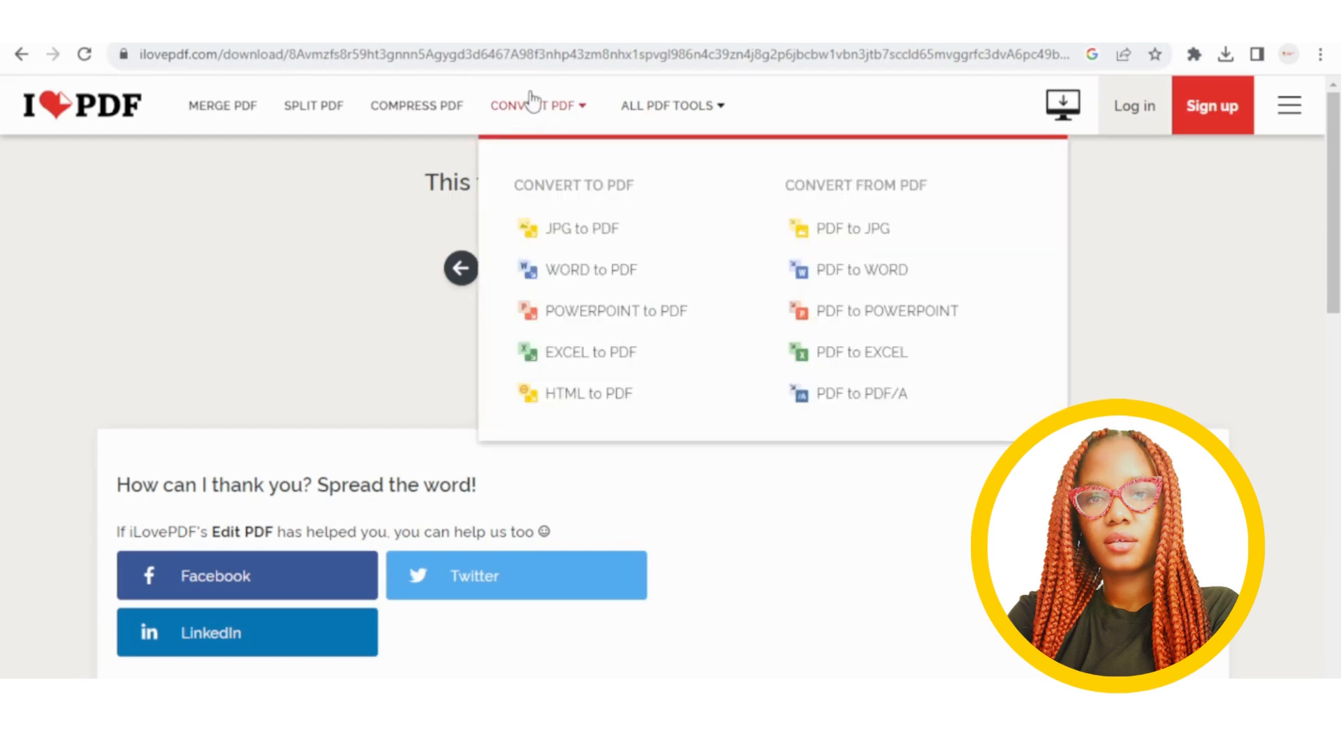
click(866, 240)
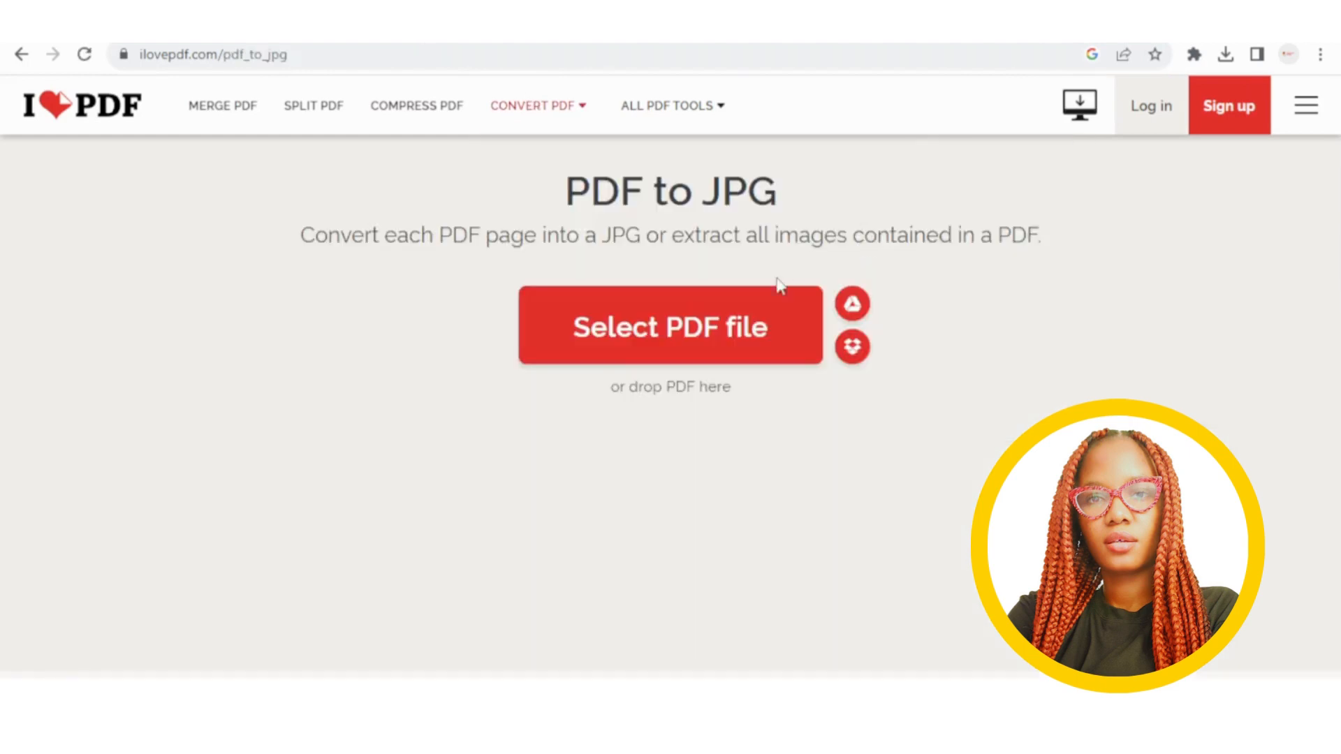
click(743, 330)
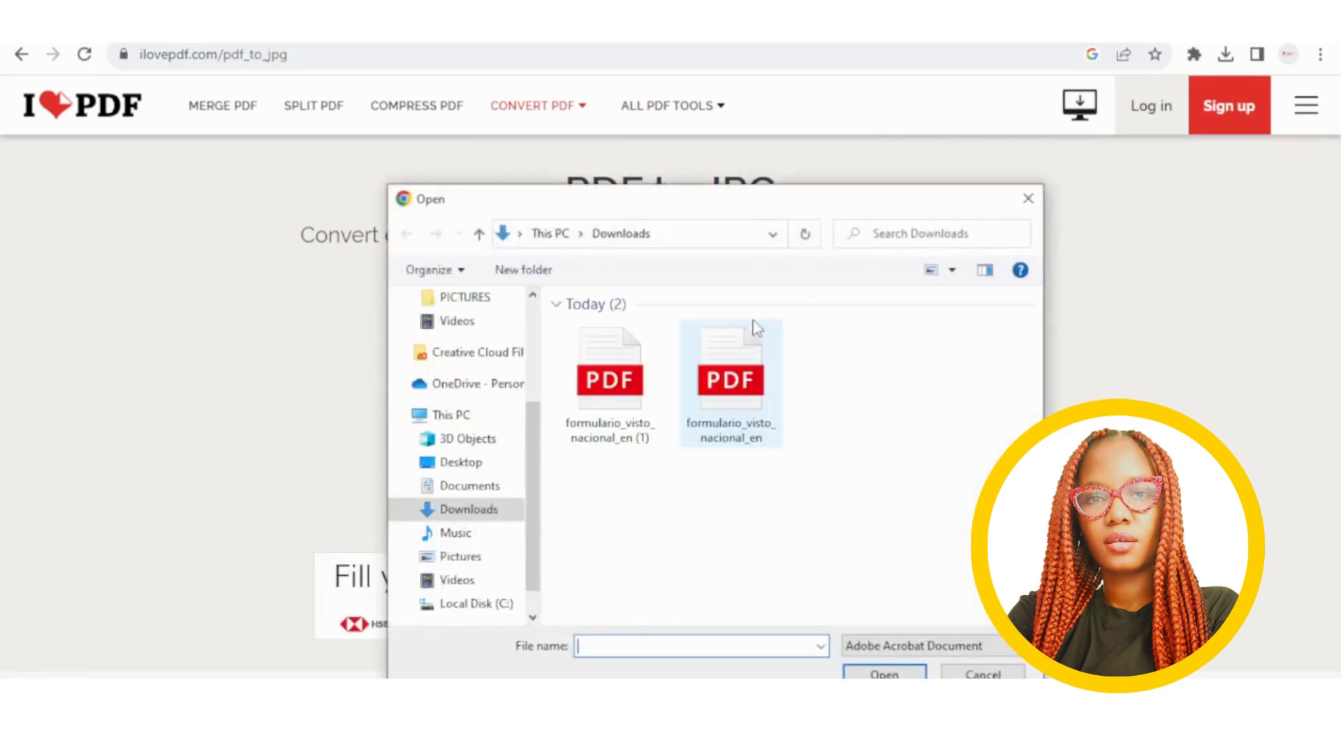
double_click(609, 382)
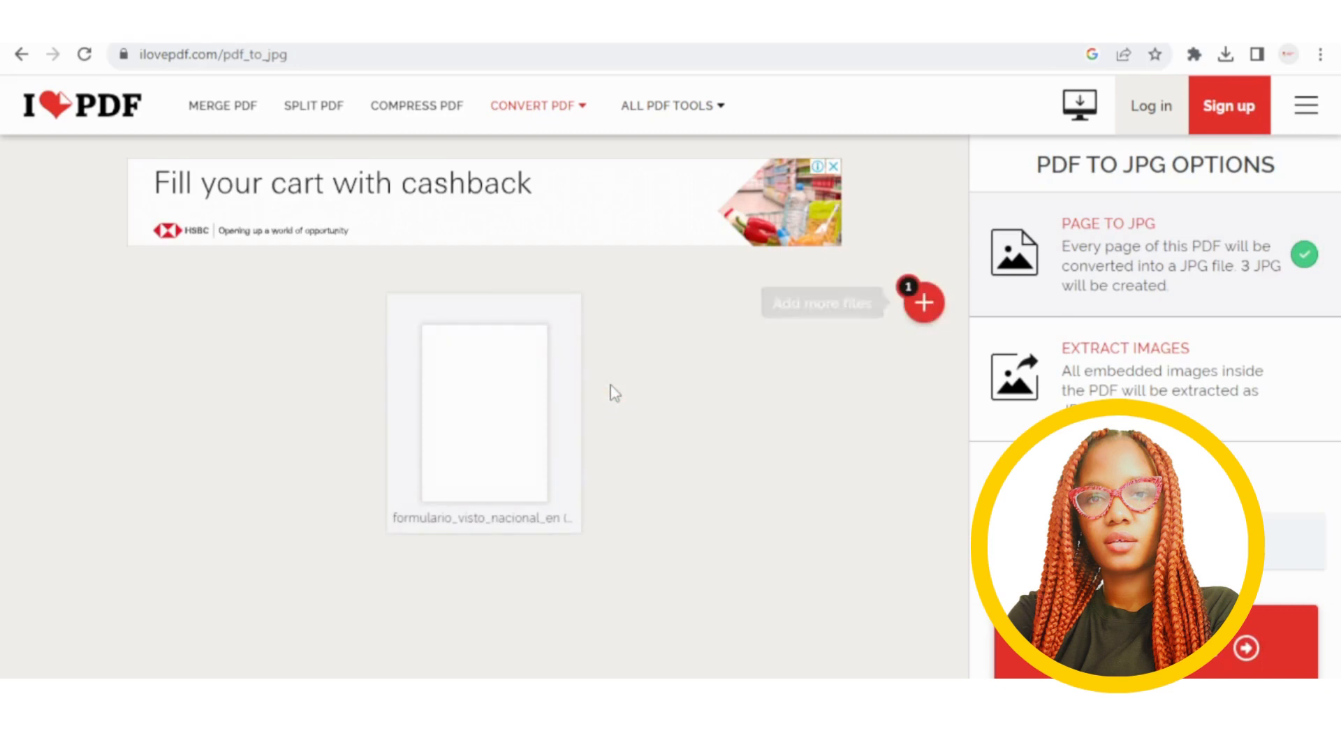
mouse_move(492, 367)
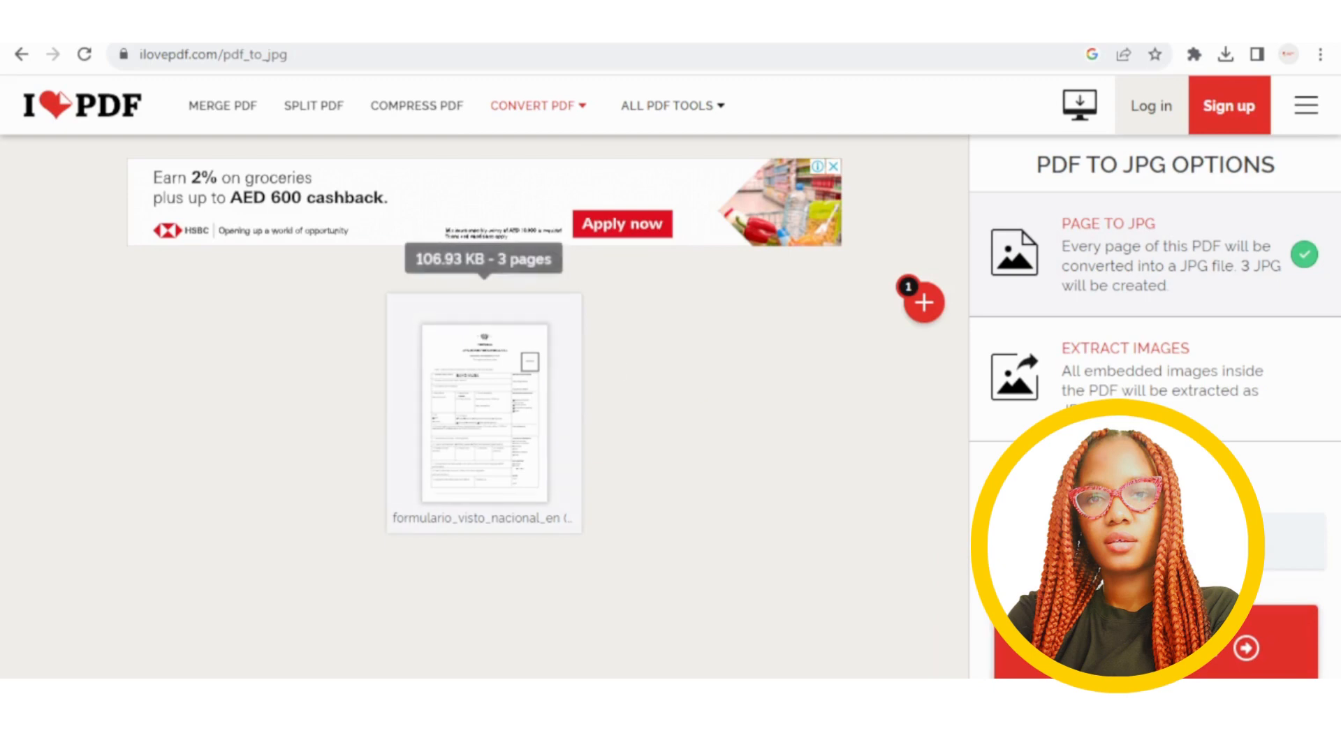
Convert the visa form's pages to JPG and download the resulting images.
click(1033, 641)
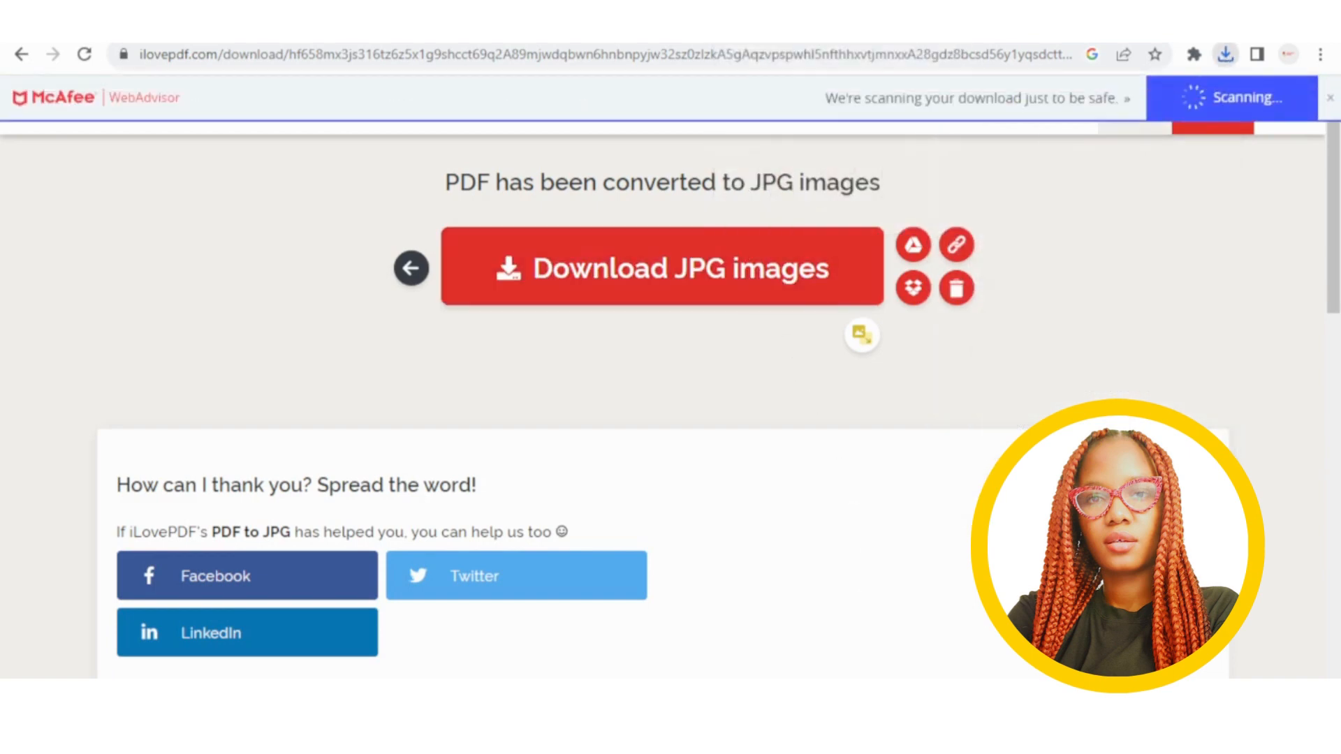
click(758, 33)
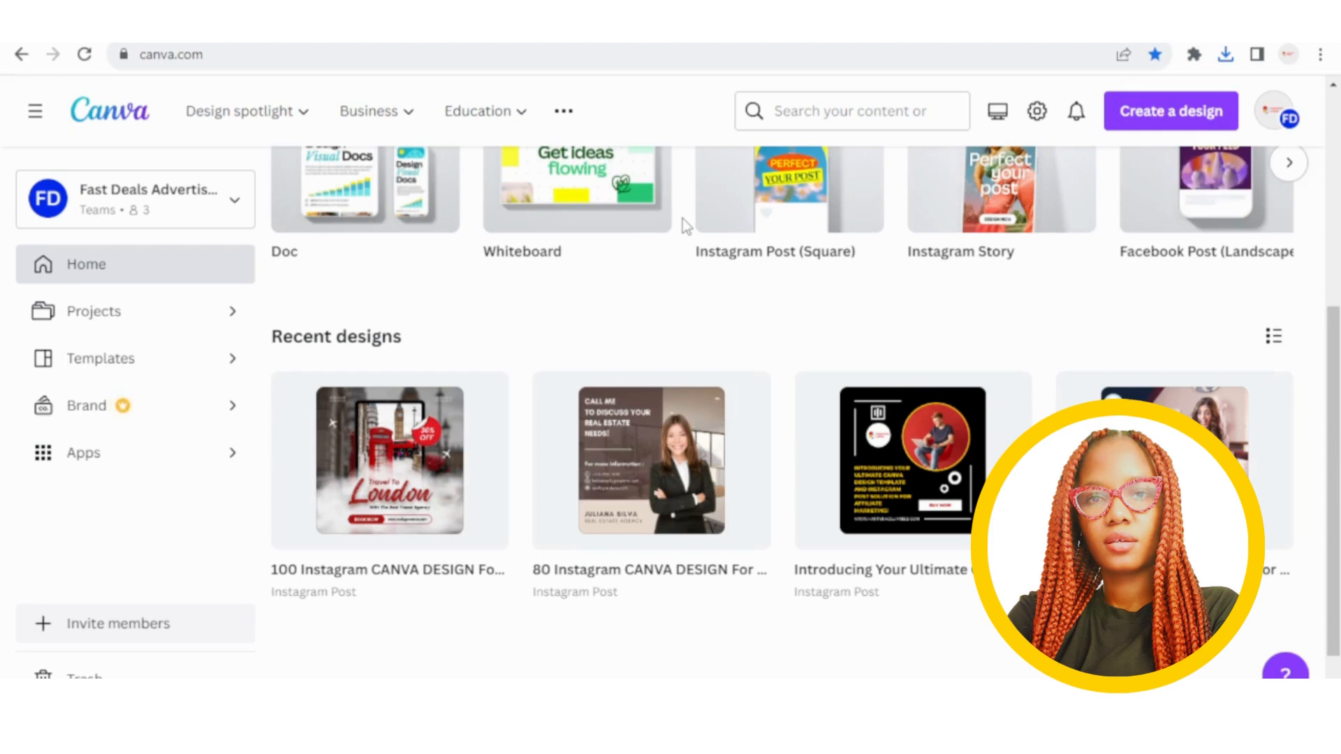
Start a Canva upload, choosing a file from the computer.
scroll(789, 377, up, 5)
scroll(803, 461, down, 4)
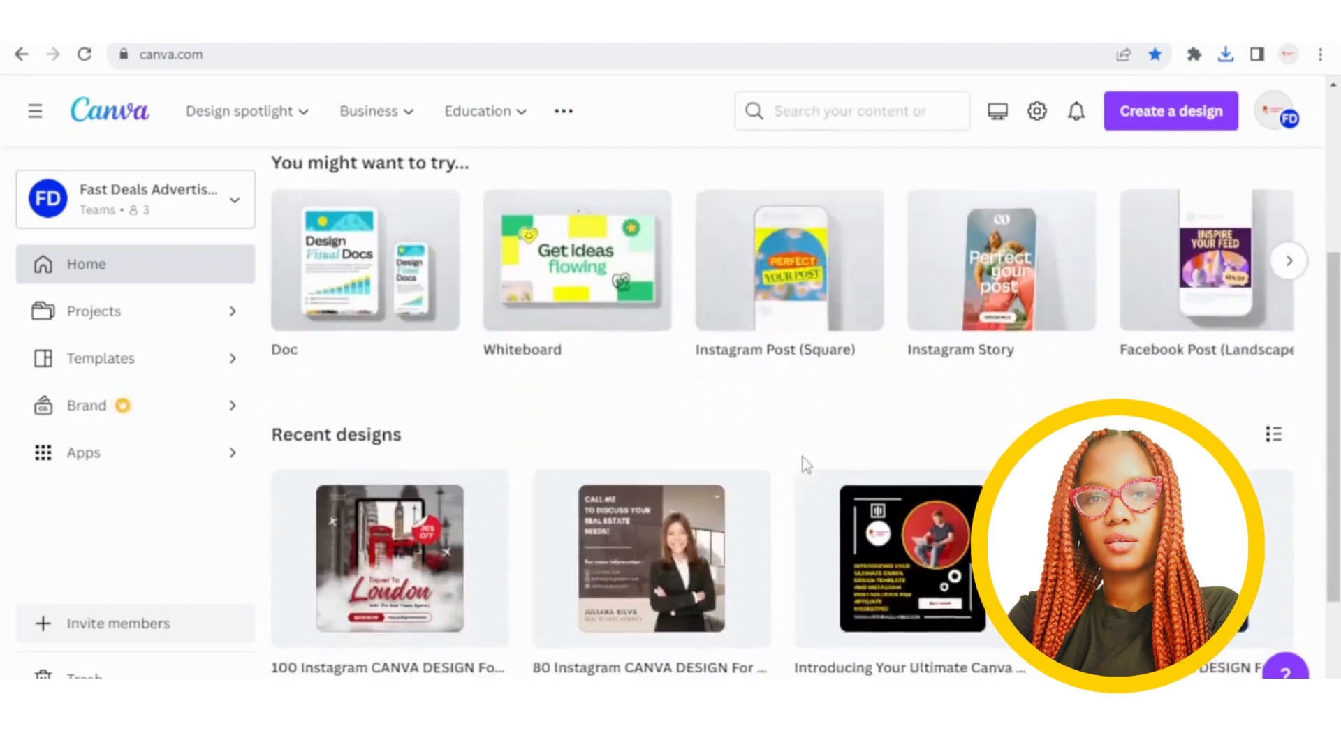
scroll(803, 461, up, 4)
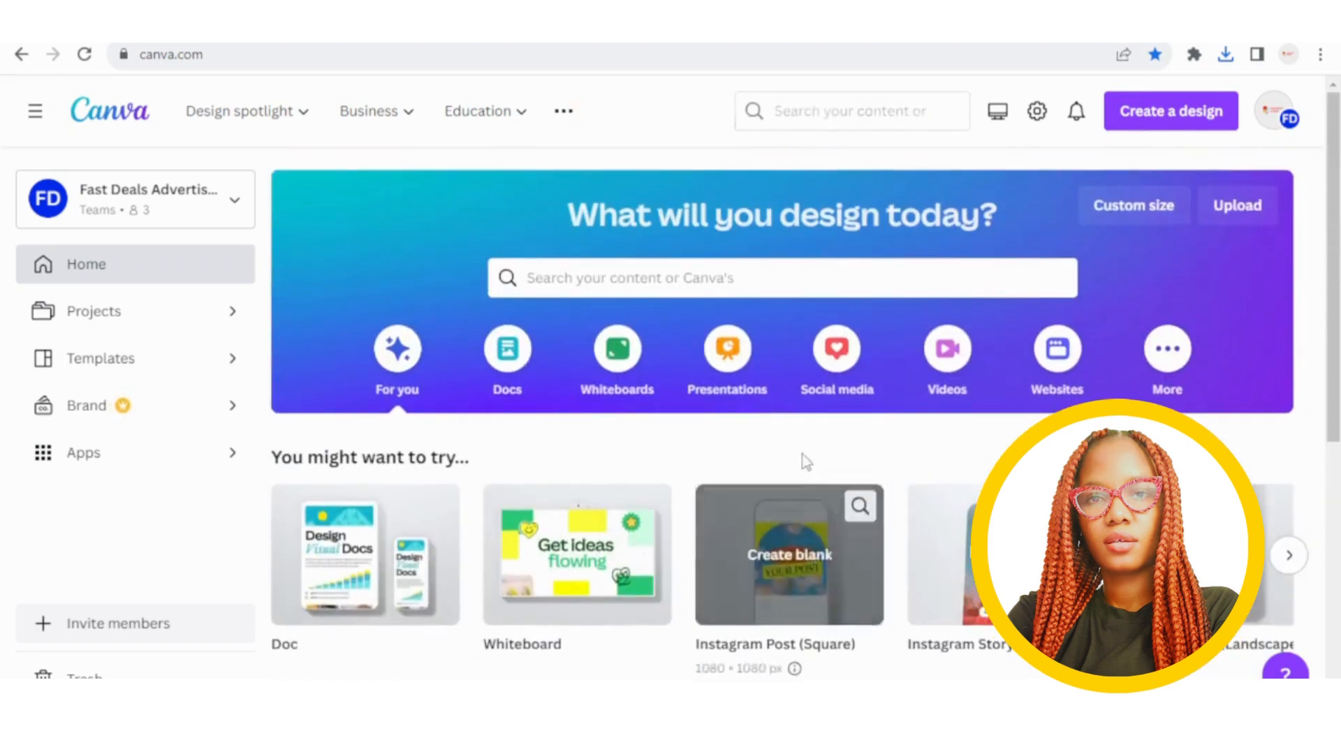
click(1235, 206)
scroll(1034, 391, down, 3)
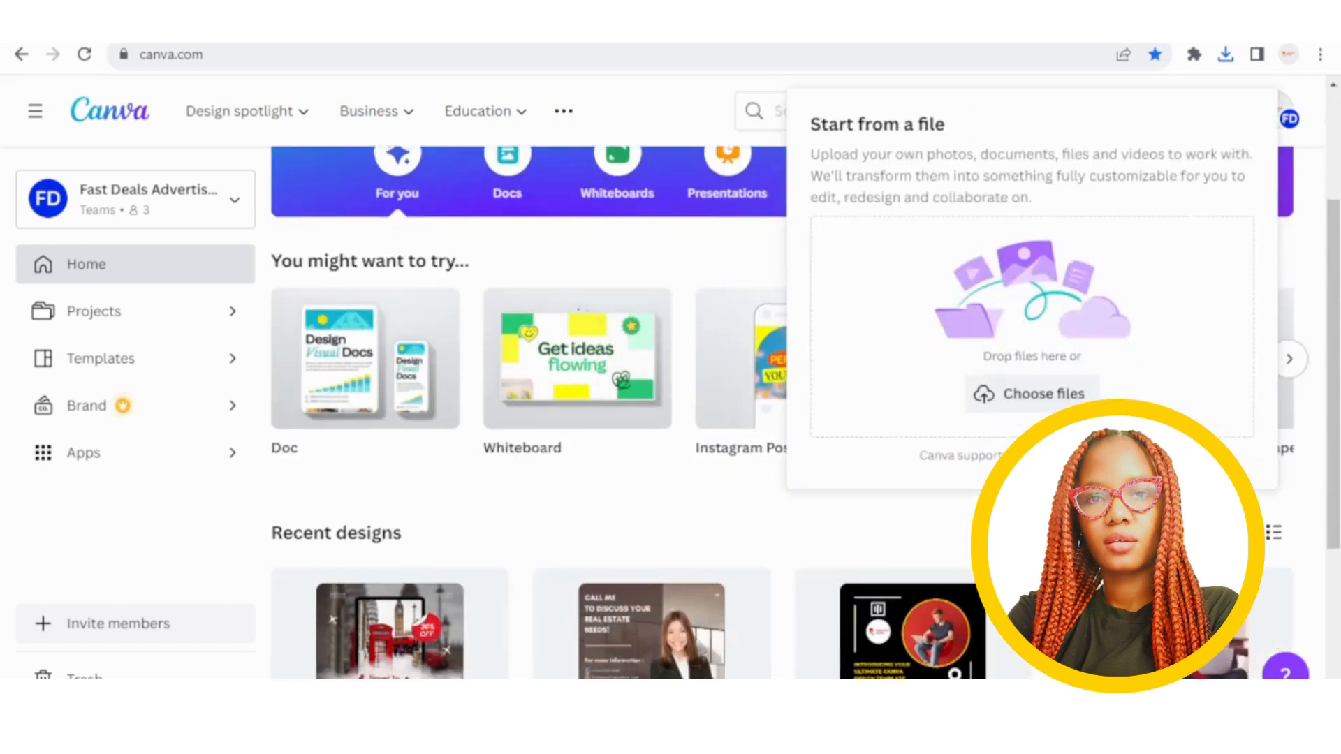
click(1043, 395)
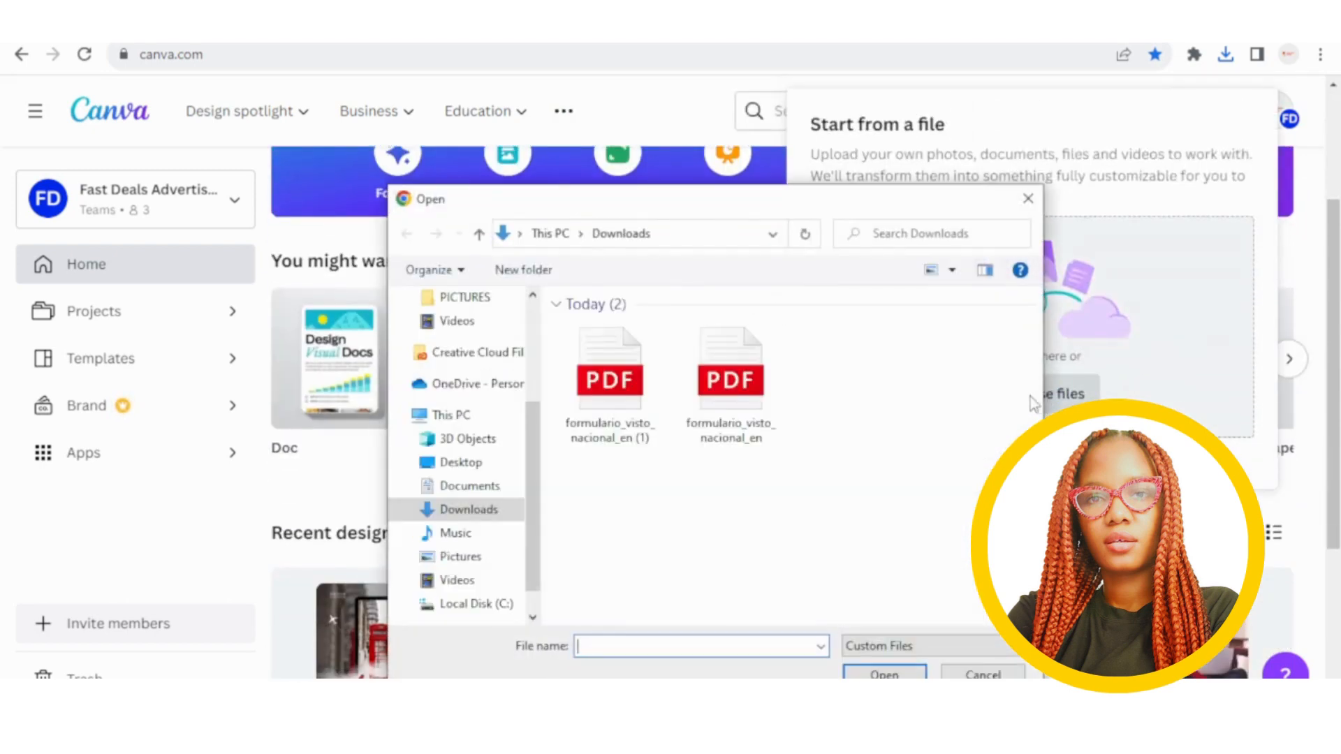
Show All Files in Downloads and choose Extract All on the ilovepdf_pages-to-jpg zip.
click(996, 650)
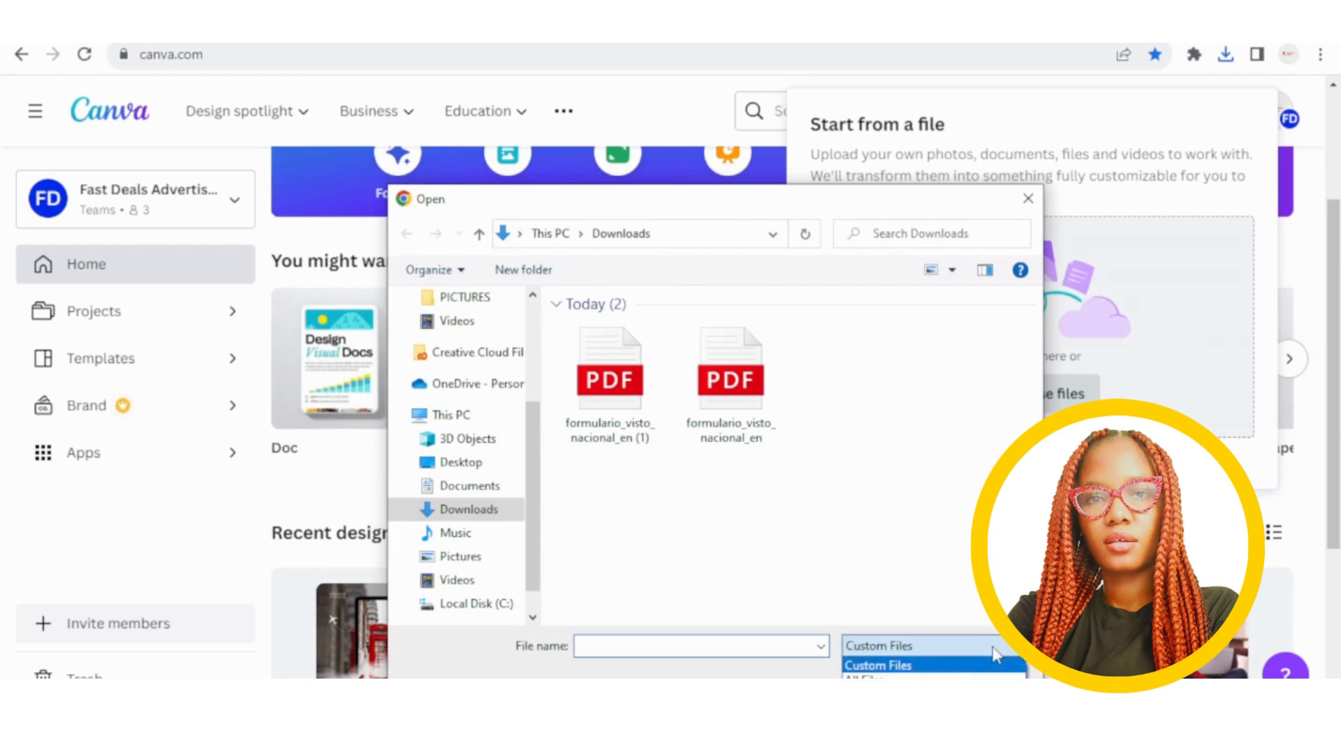
click(907, 677)
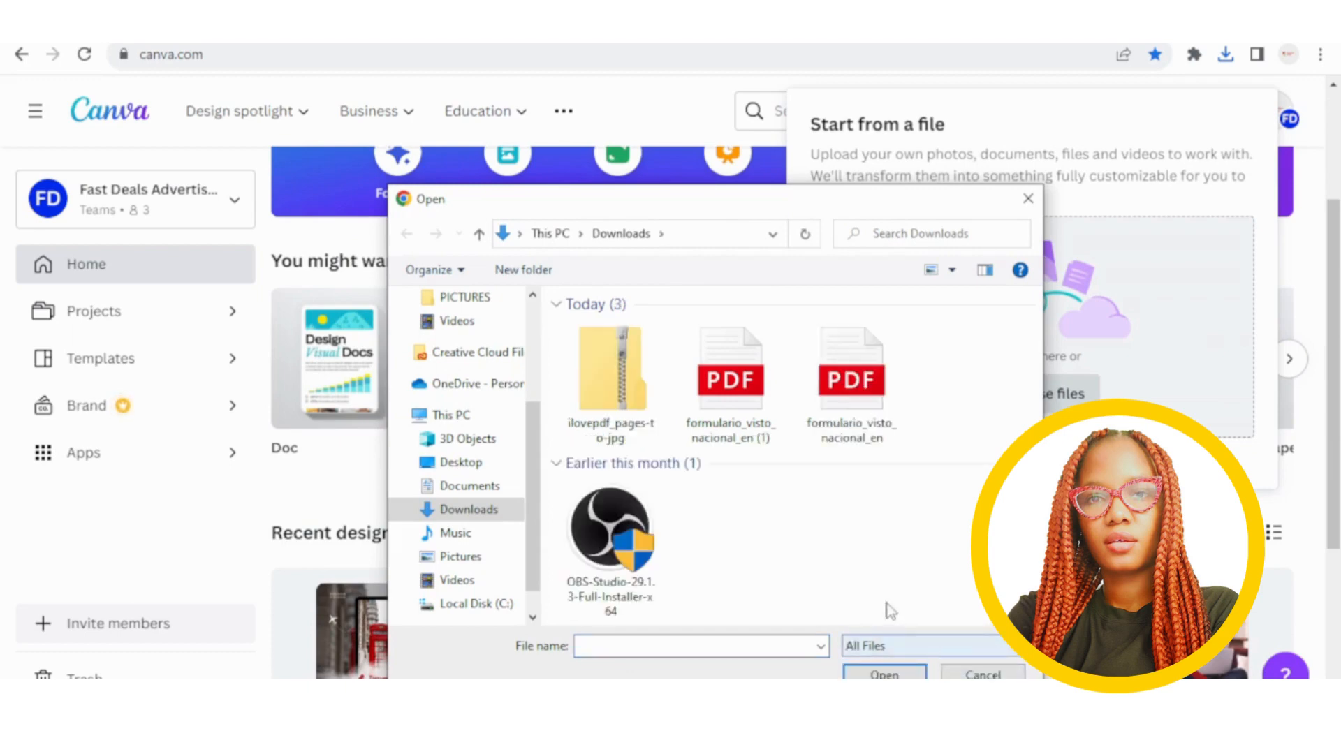
click(622, 385)
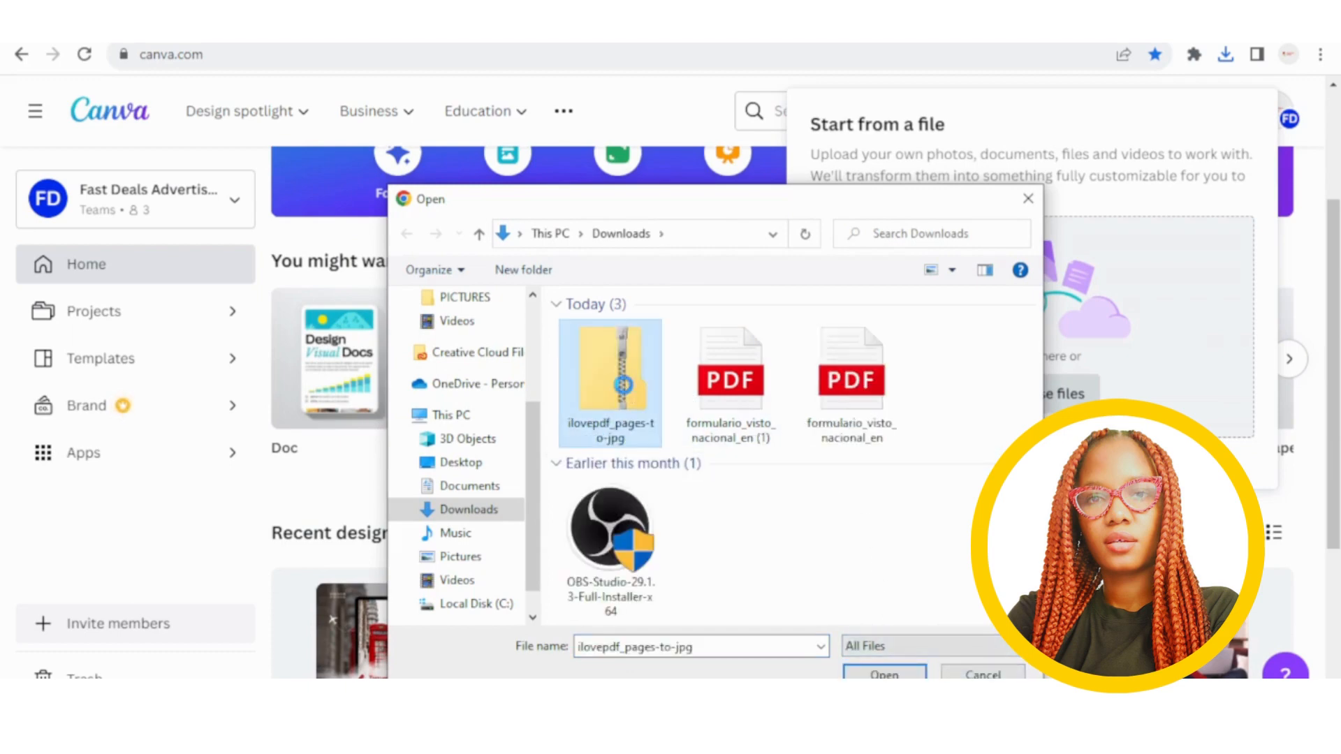
right_click(623, 385)
click(677, 418)
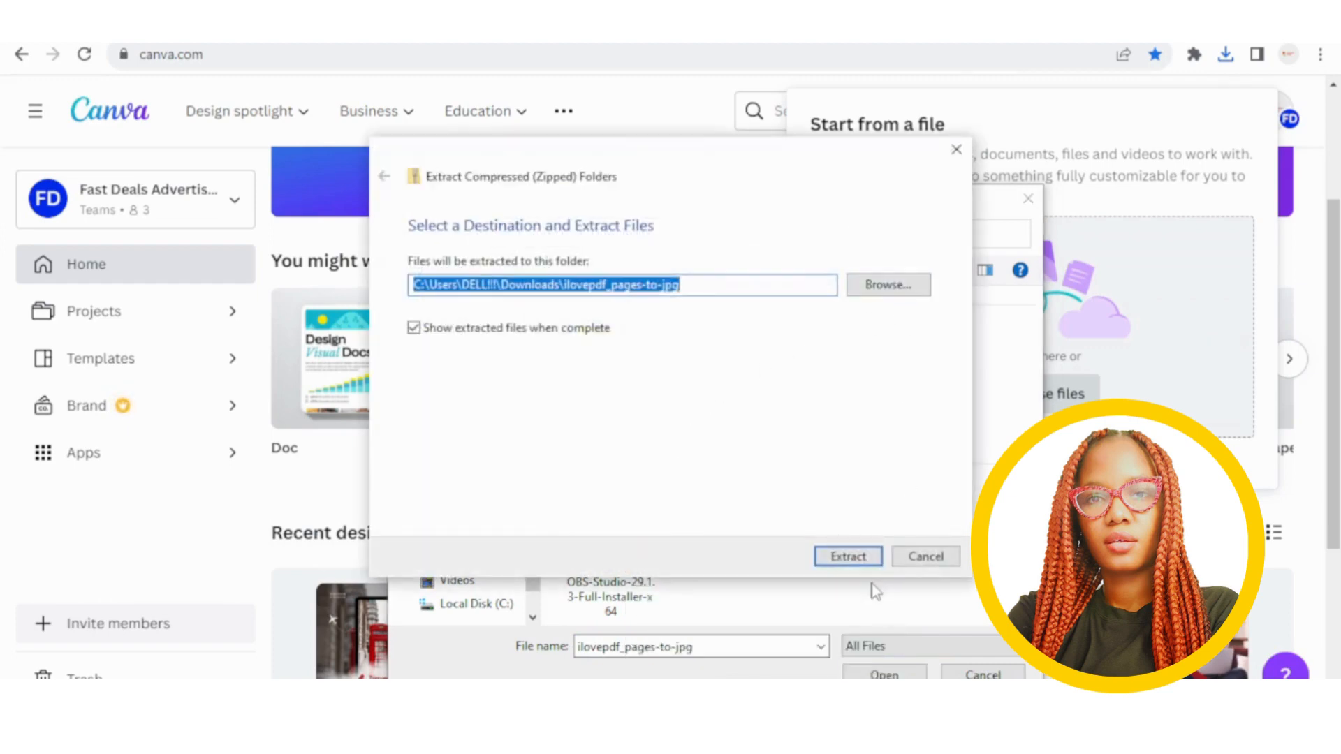
Extract the zip, preview the three page JPGs, then enter the ilovepdf_pages-to-jpg folder in the picker.
click(860, 555)
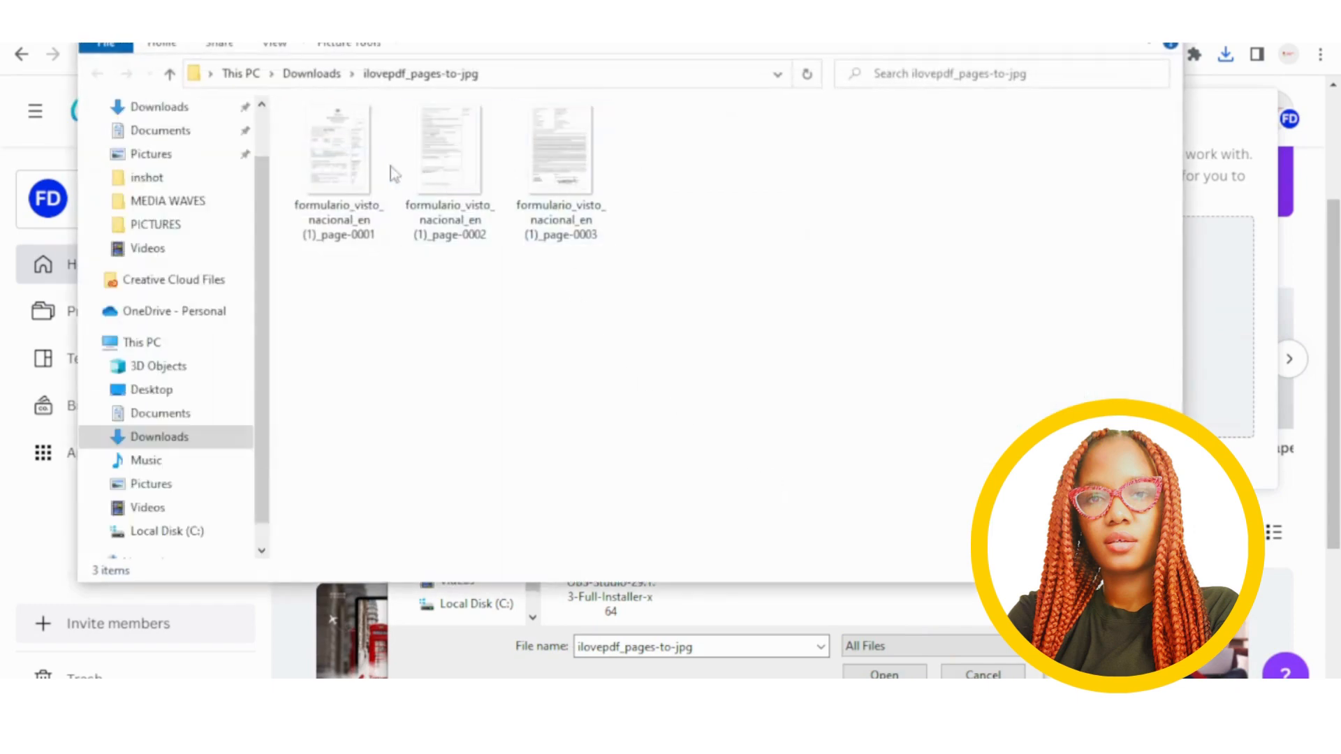
drag(694, 240, 629, 266)
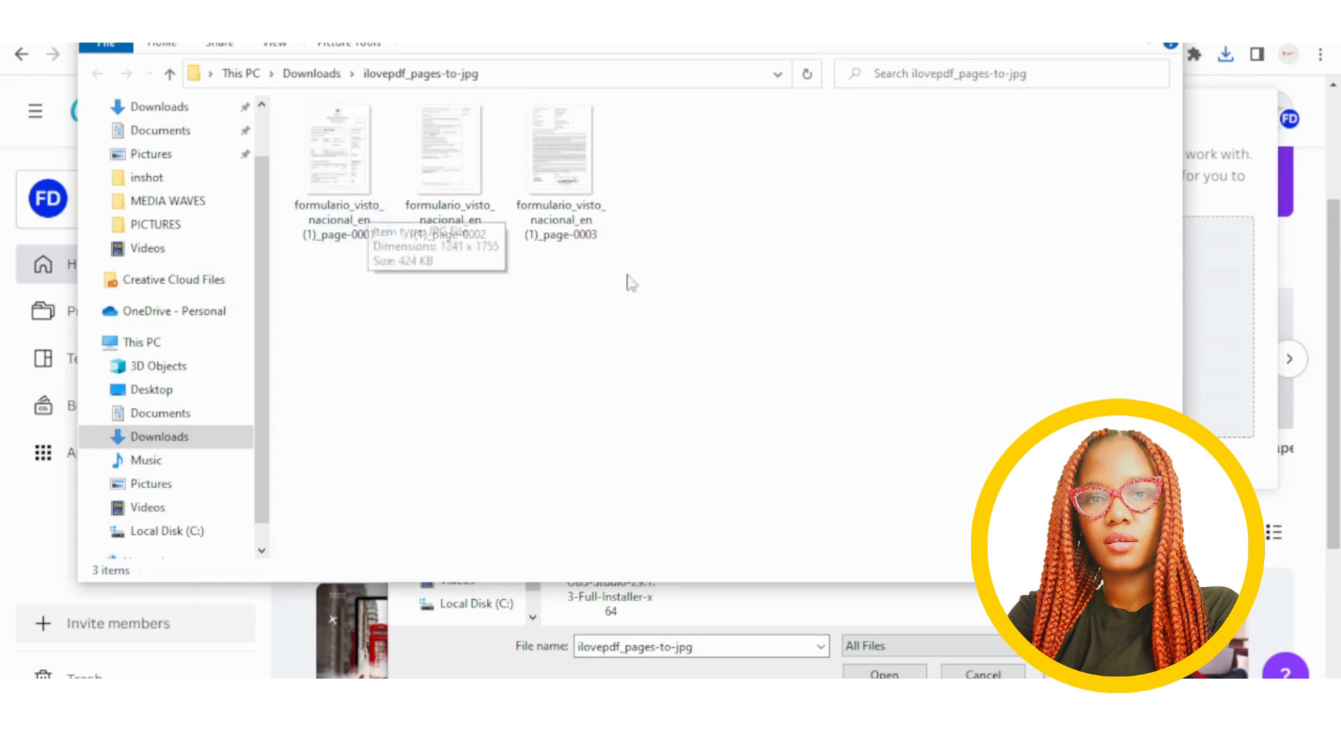
click(381, 190)
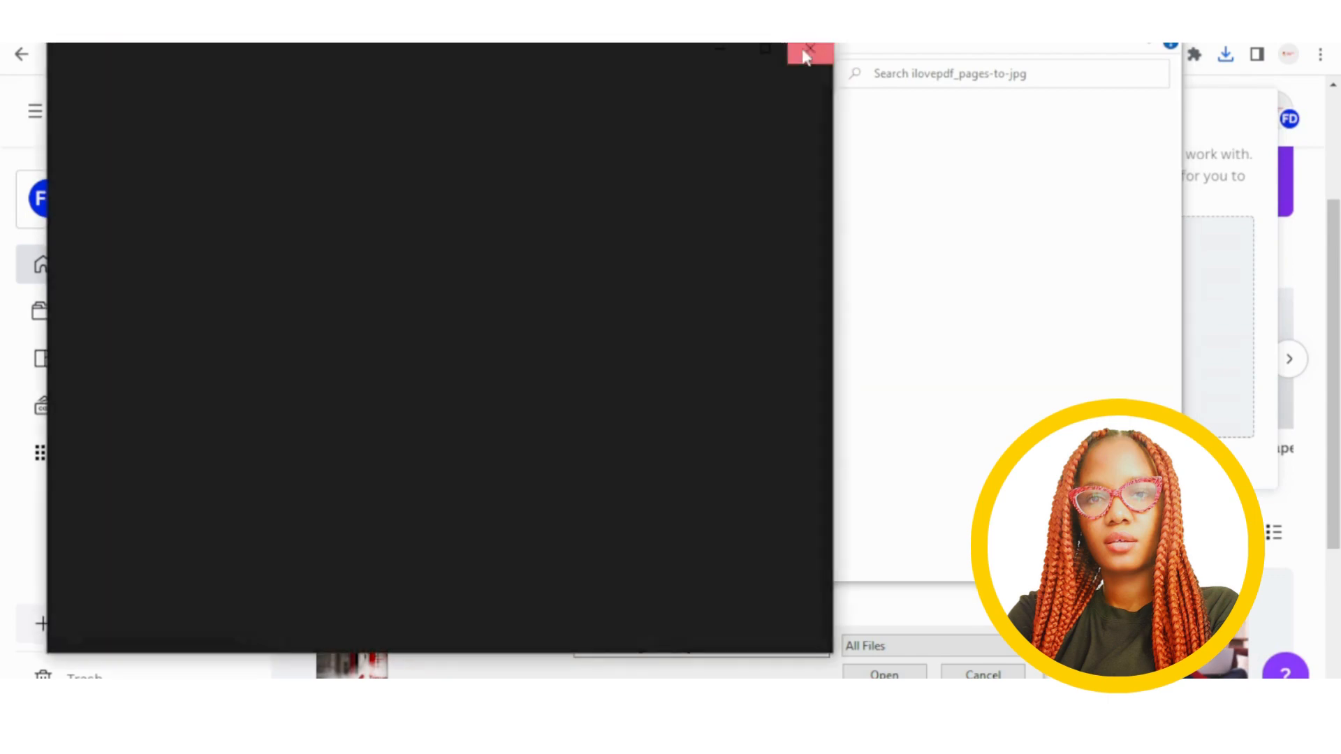
click(807, 52)
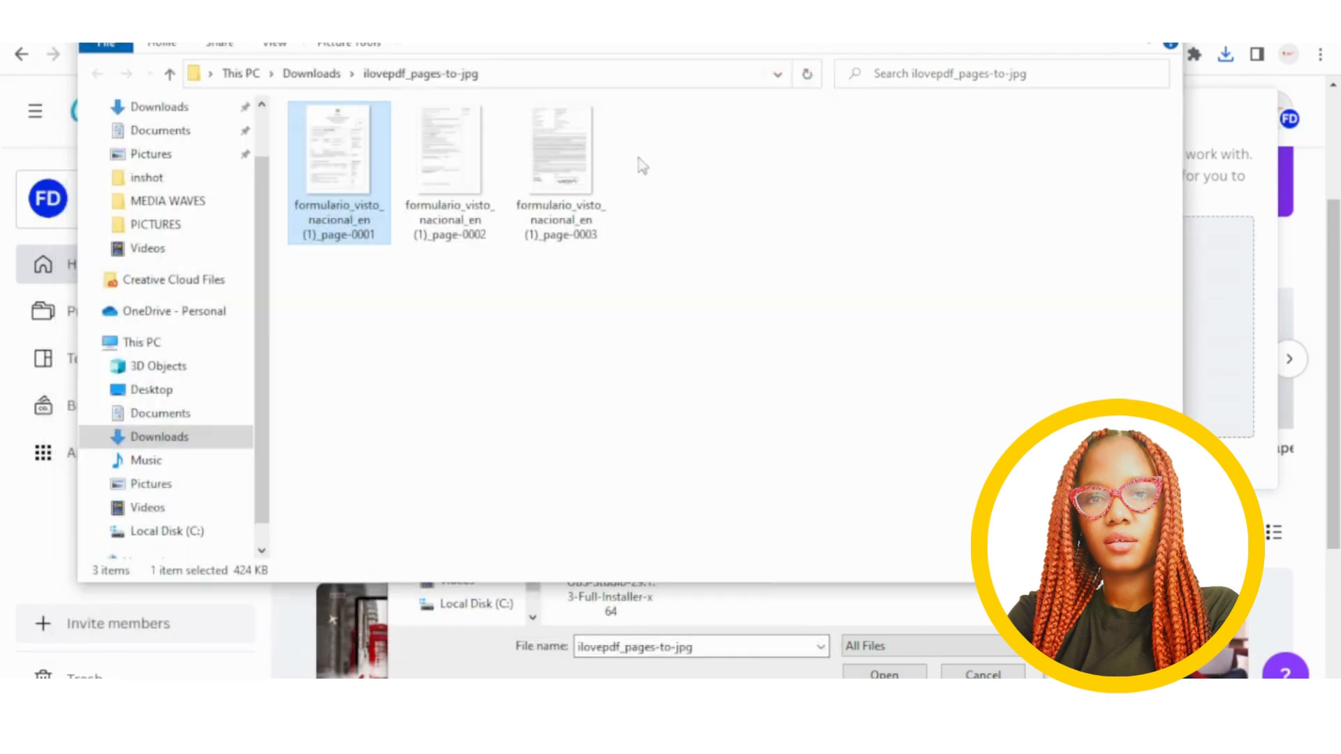
right_click(331, 156)
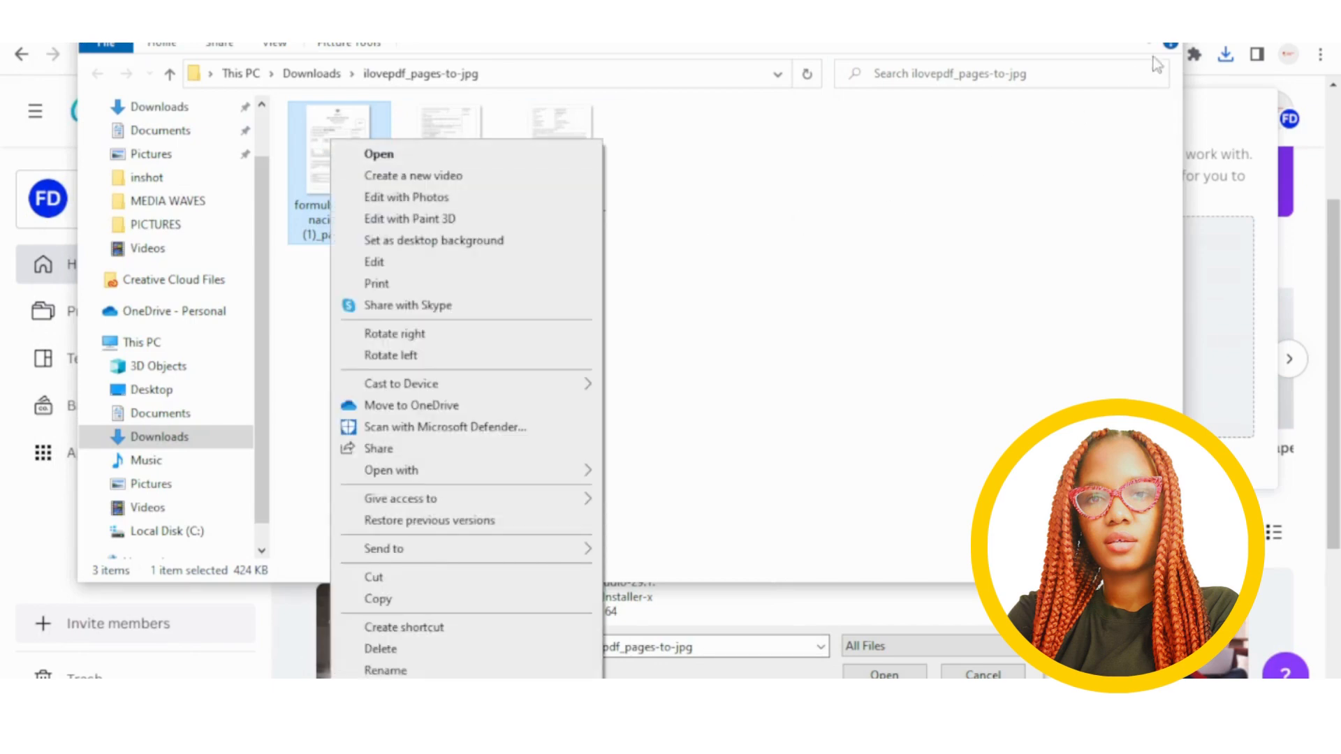
click(1161, 18)
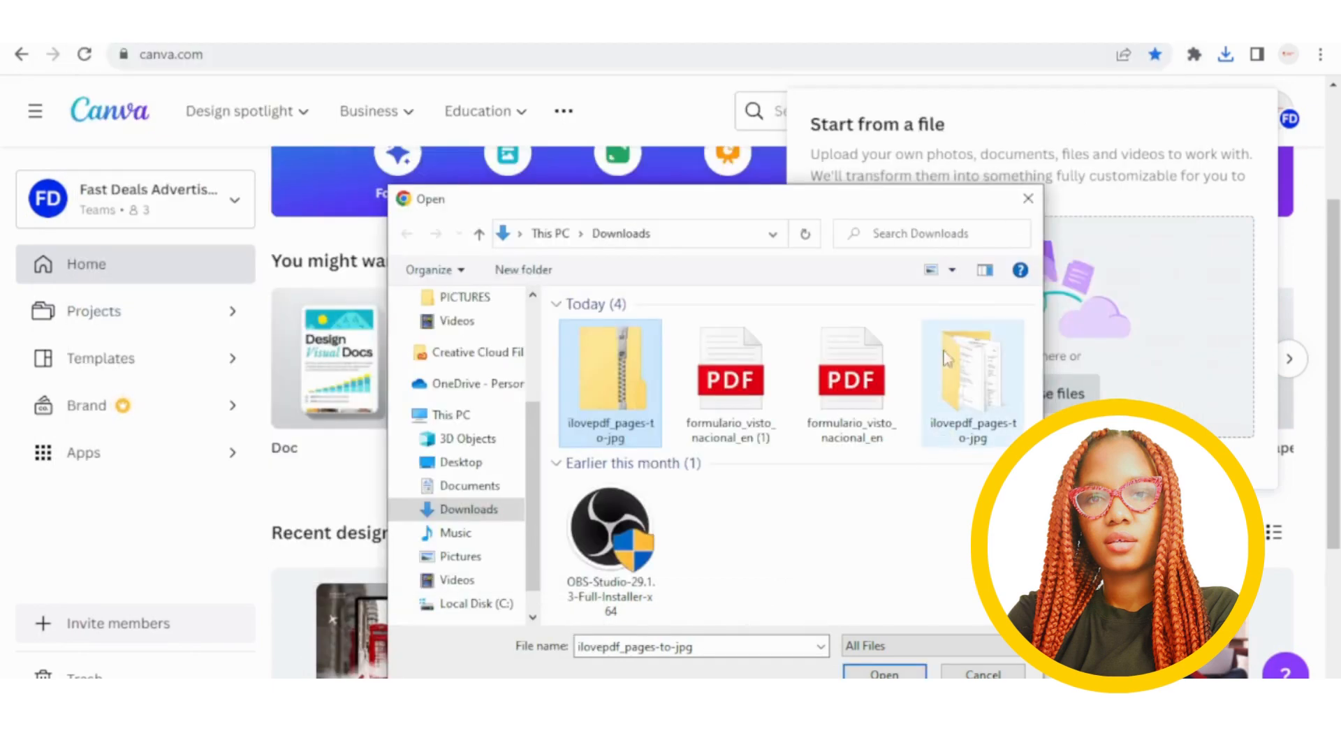
double_click(971, 377)
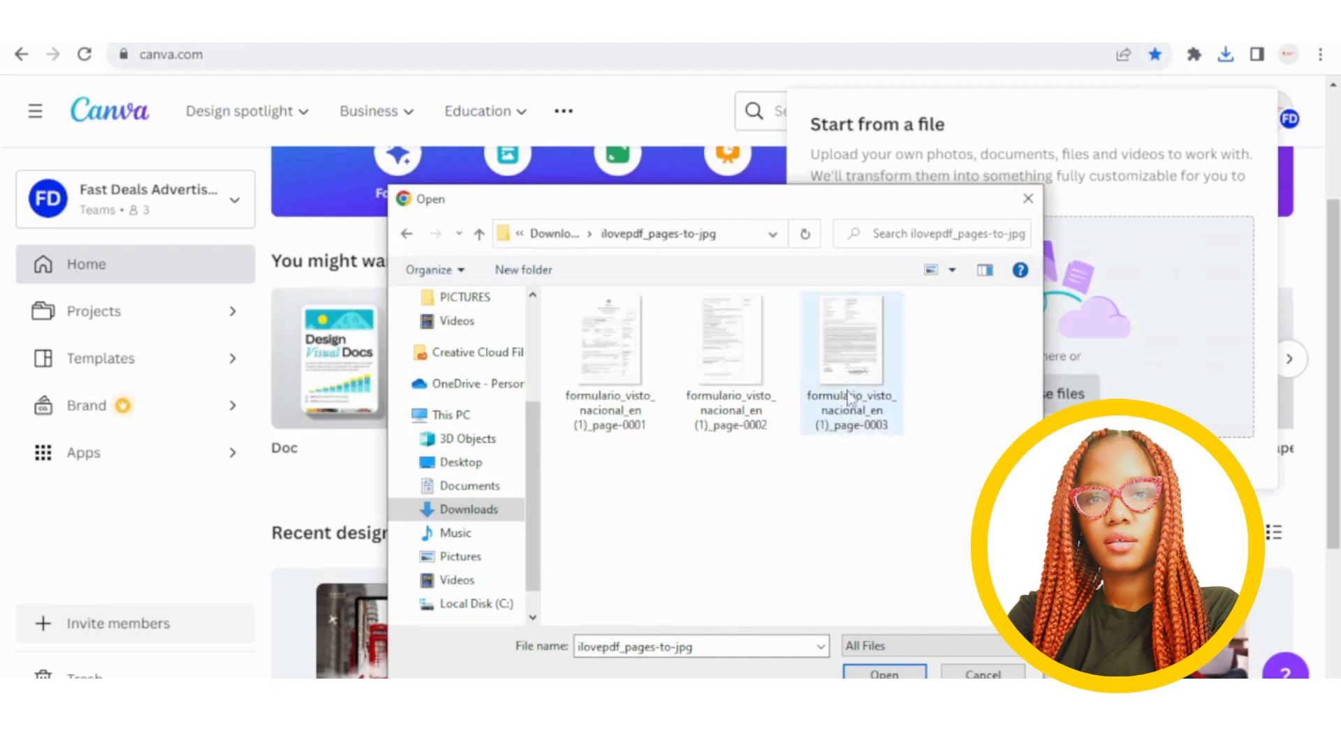
Upload page-0001 and use it in a new 1241 × 1755 px custom-size design.
double_click(635, 398)
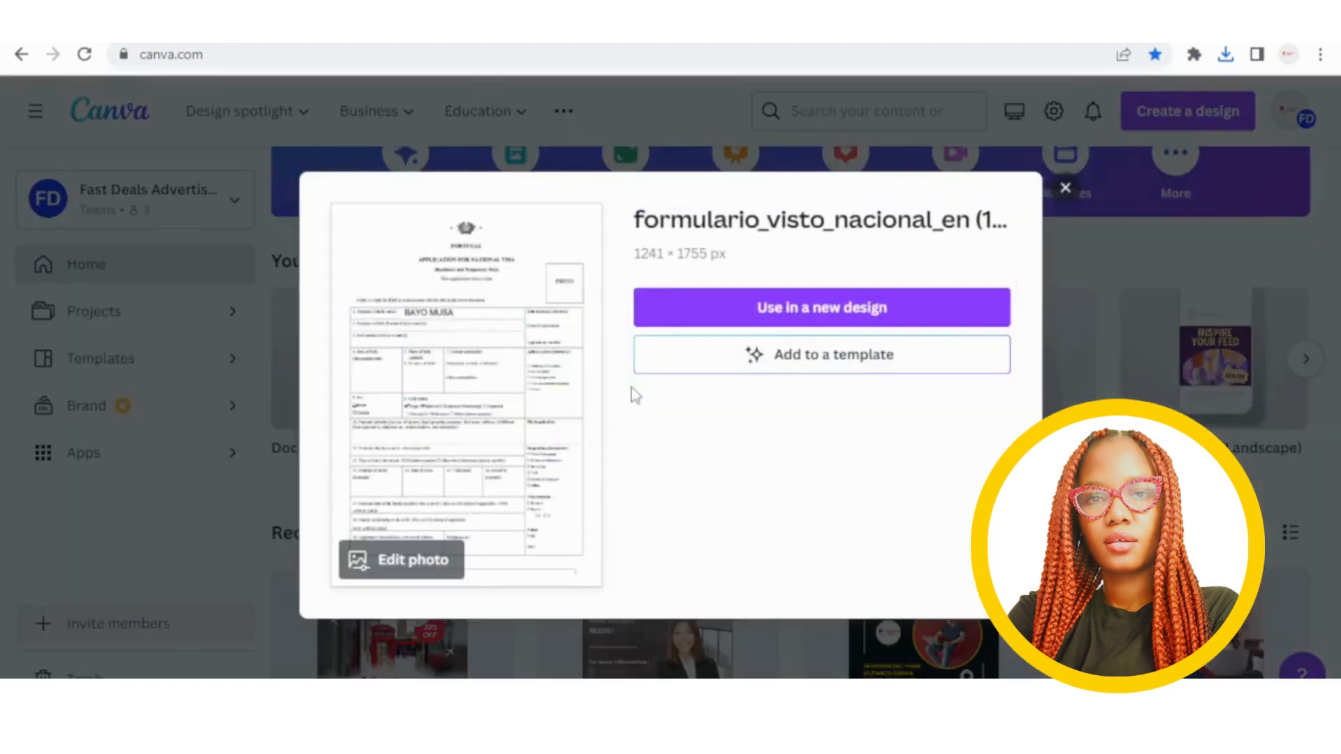
click(811, 322)
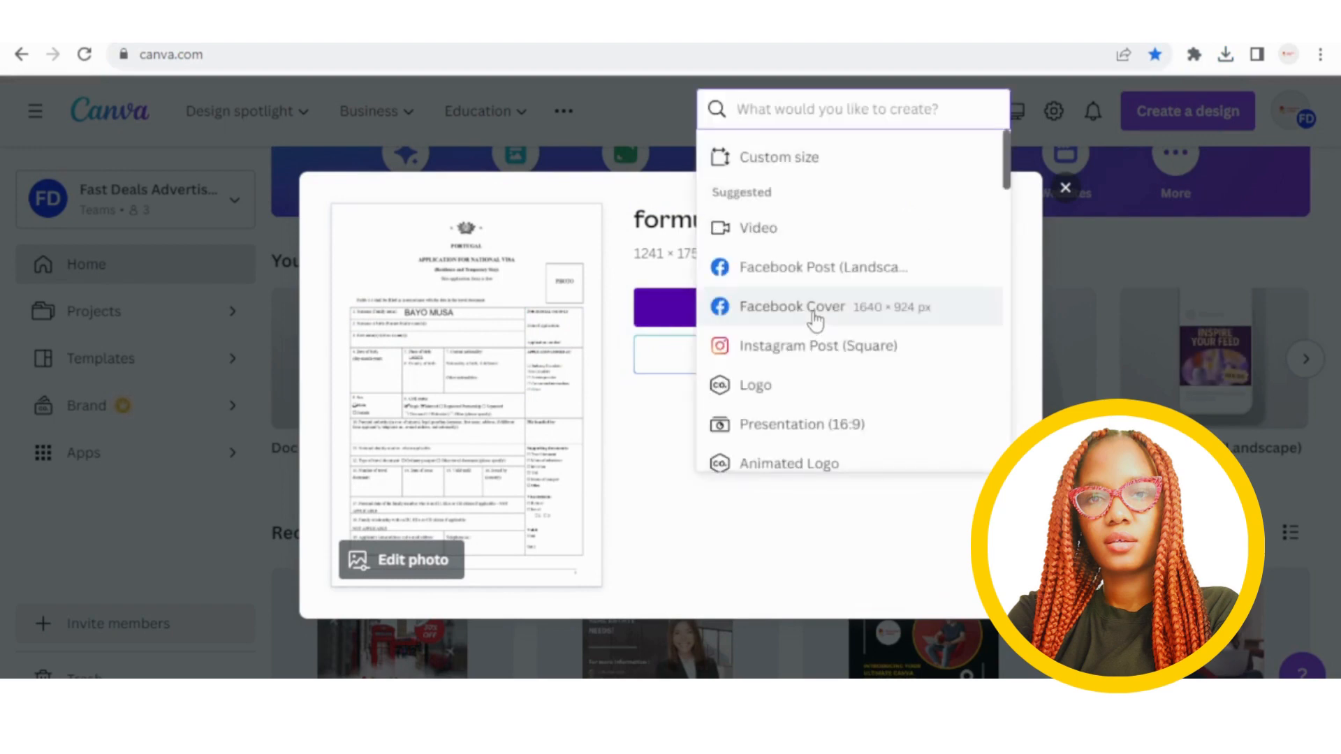
click(828, 171)
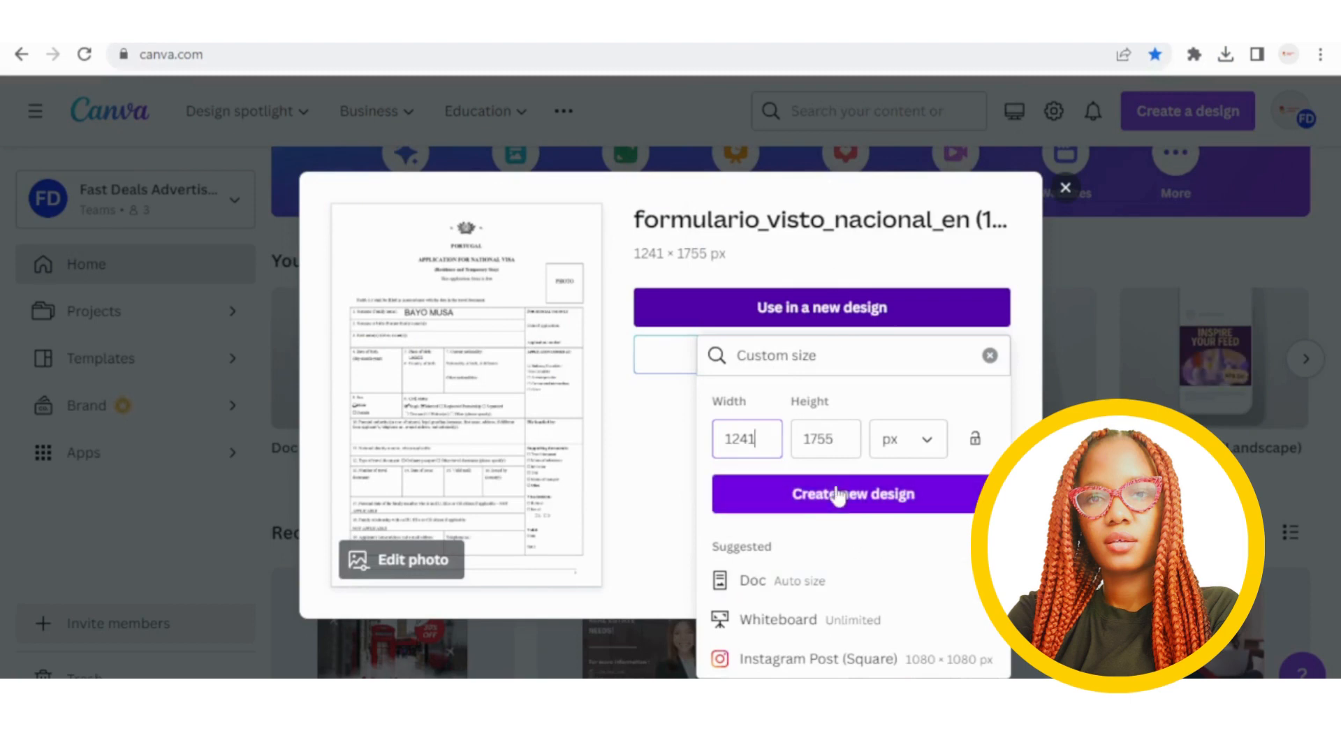
click(838, 496)
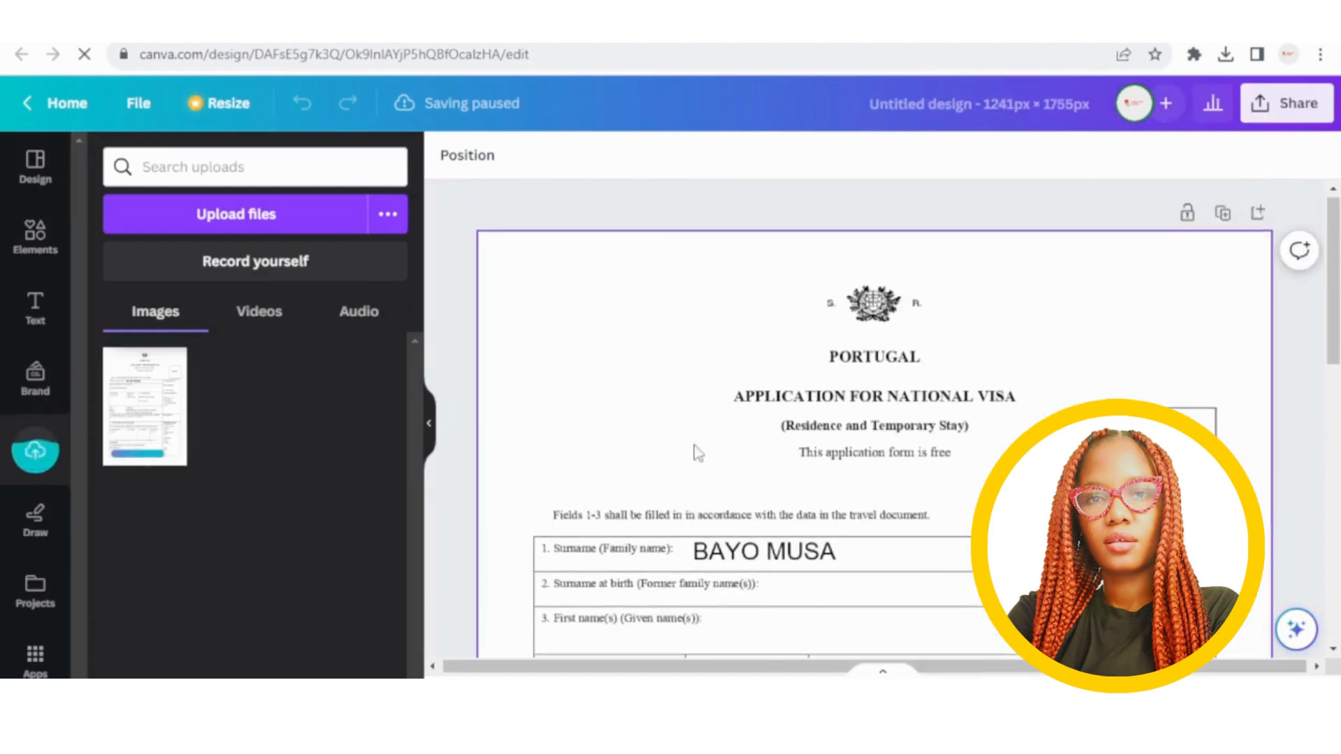
Delete the accidentally placed HappyFace Limited image, then show the Elements library.
scroll(864, 563, down, 4)
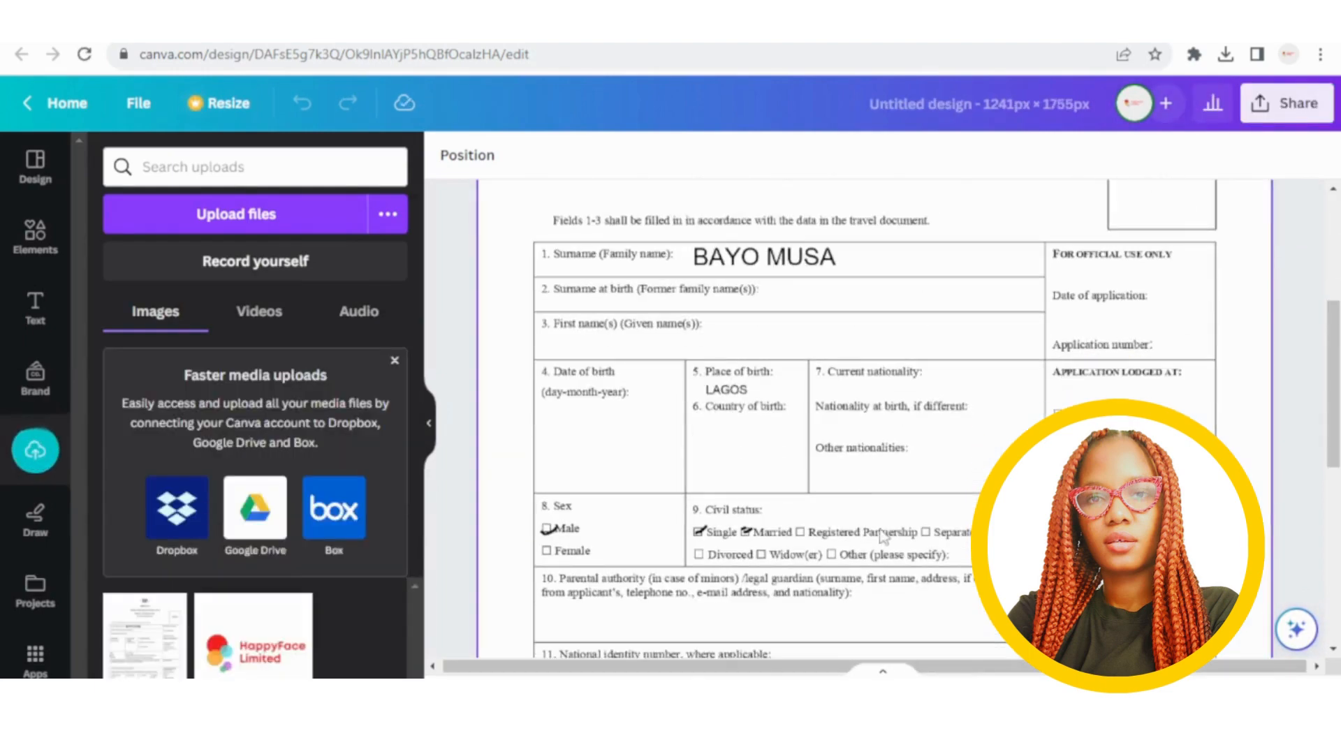
scroll(789, 409, down, 3)
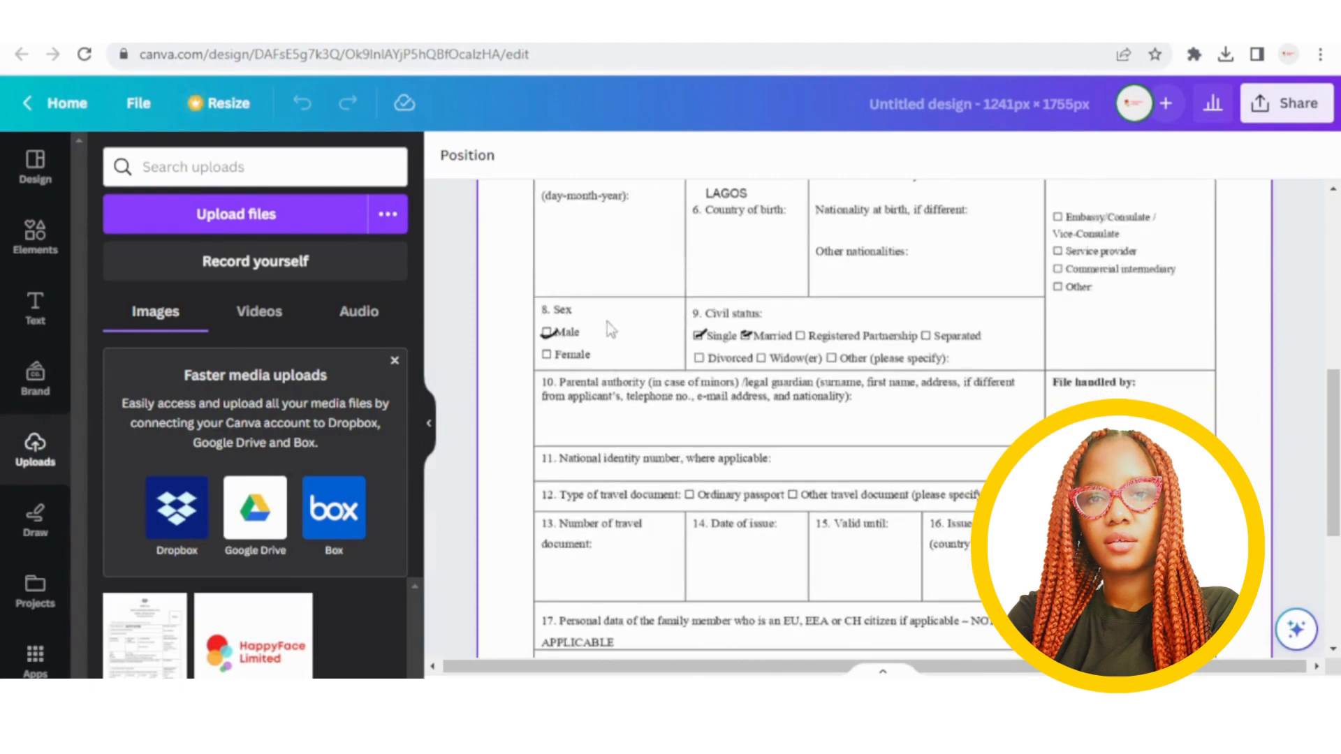
scroll(793, 328, down, 5)
scroll(794, 344, up, 10)
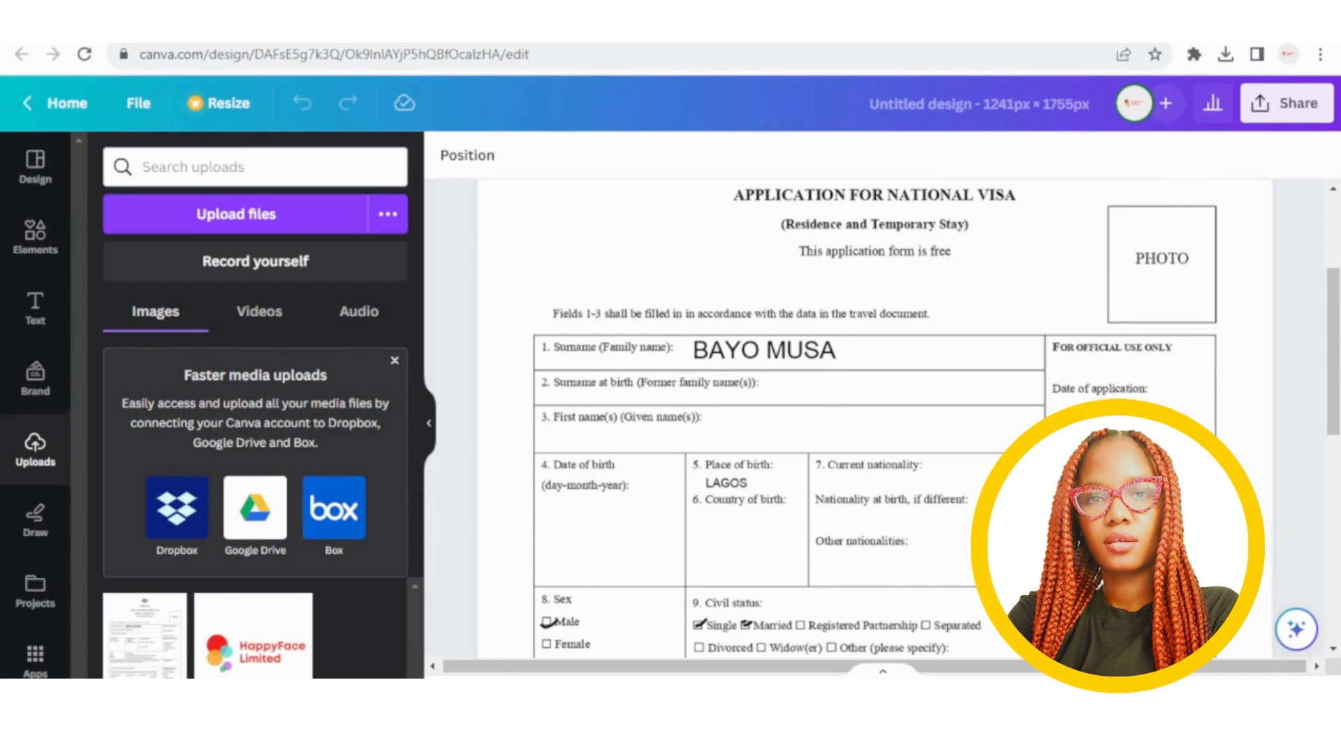
click(252, 669)
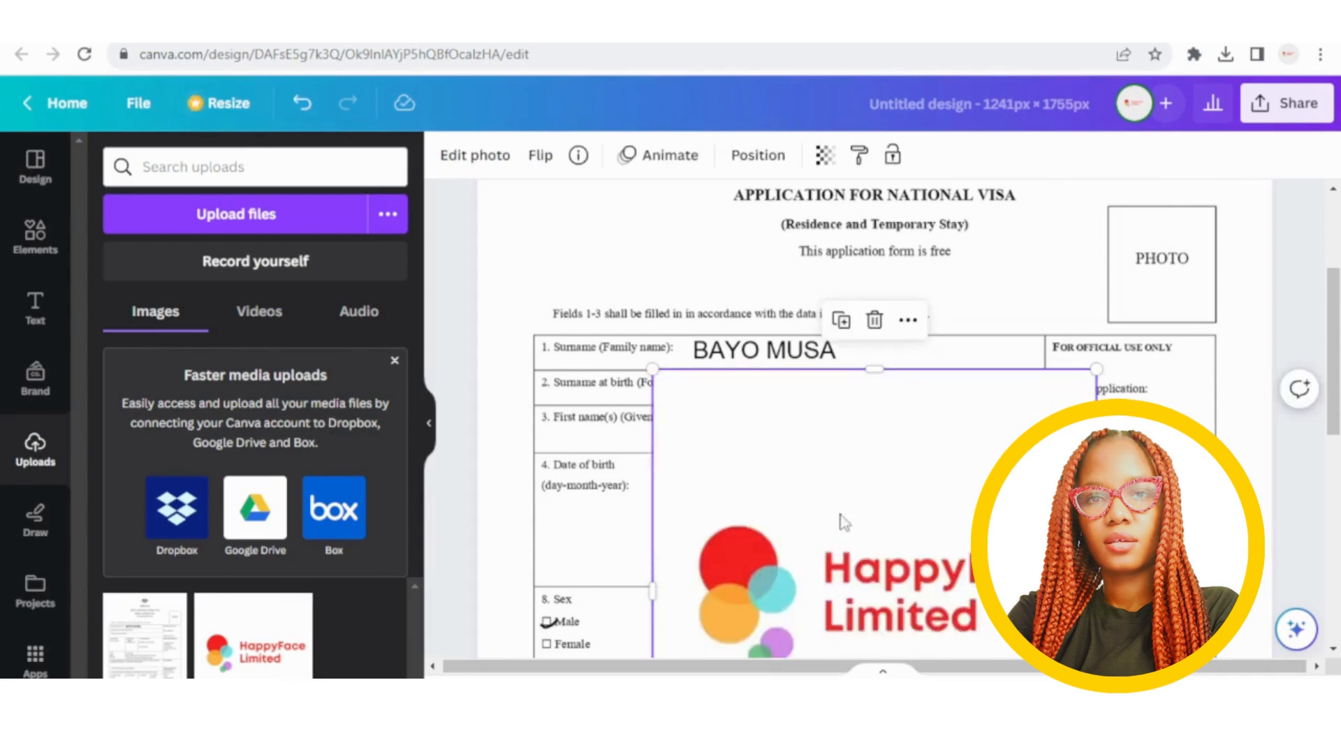
click(875, 322)
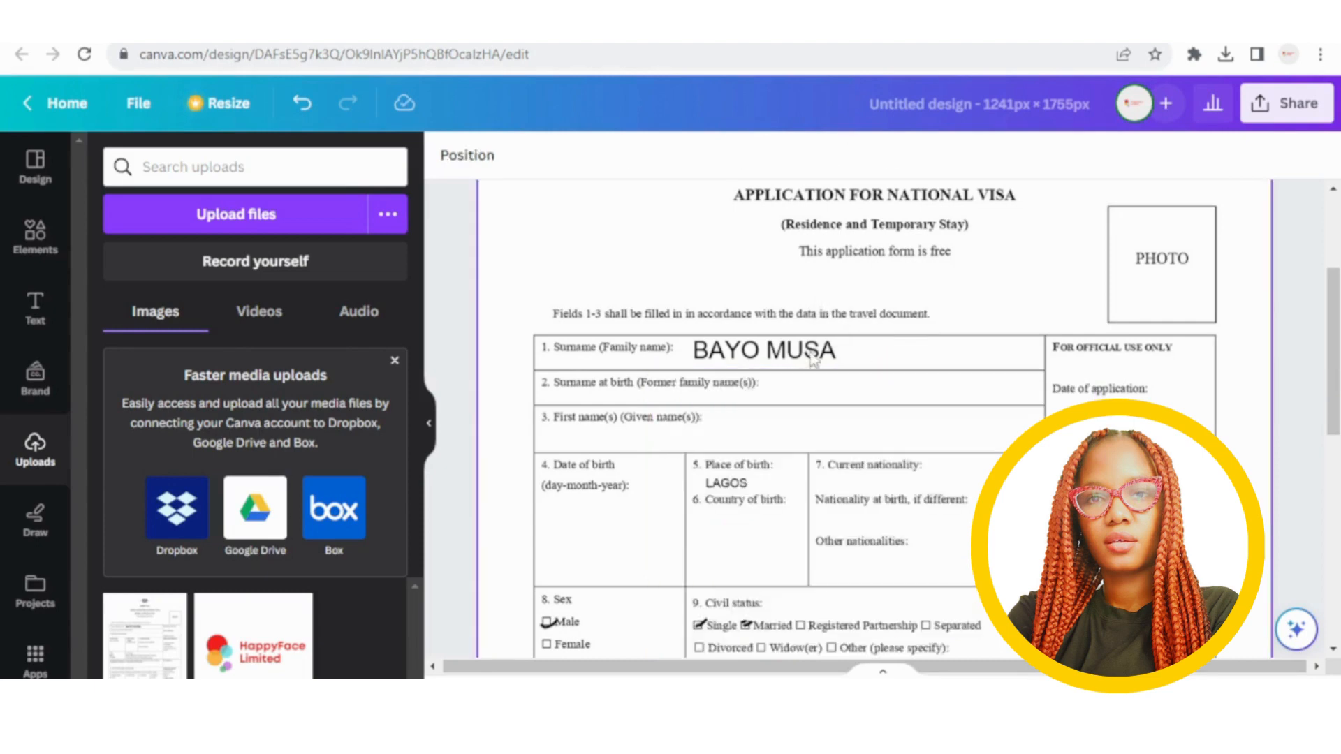
click(31, 236)
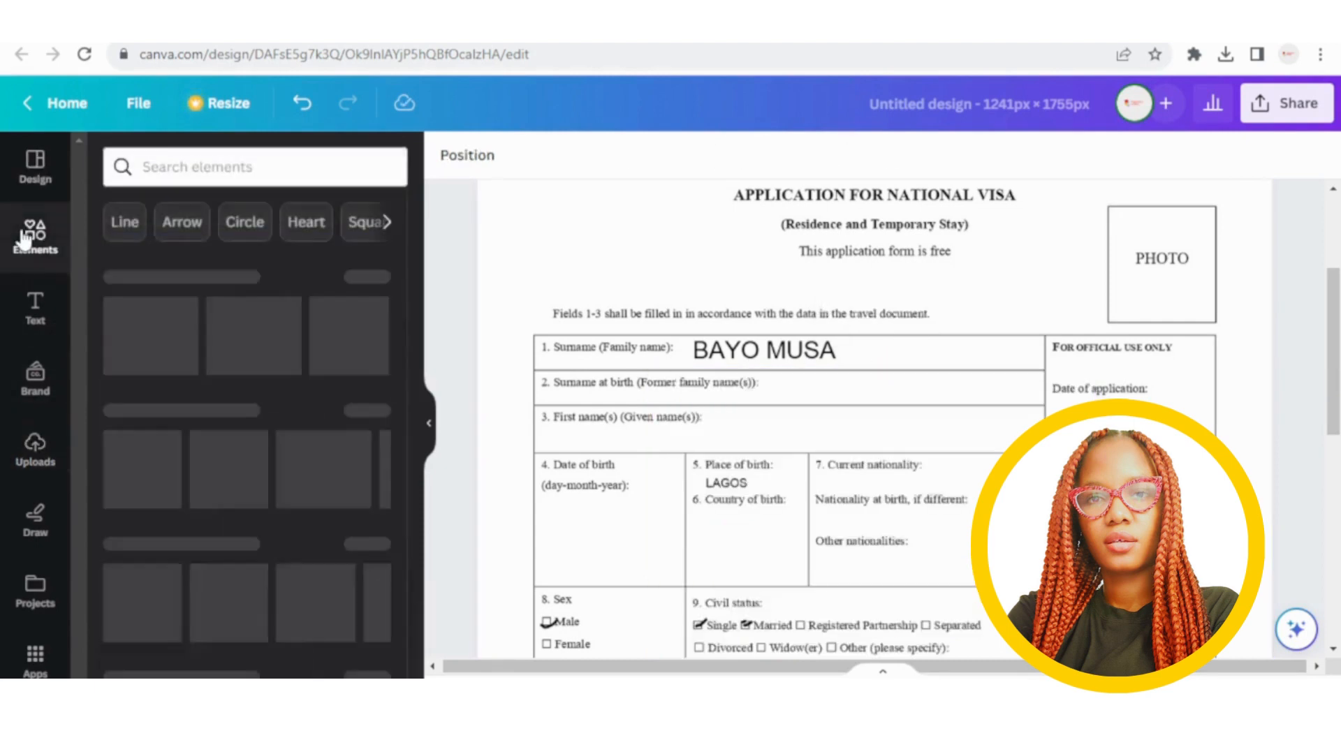
Search Elements for 'FEMAL' and add the first woman portrait photo to the page.
click(194, 168)
text(FEMAL)
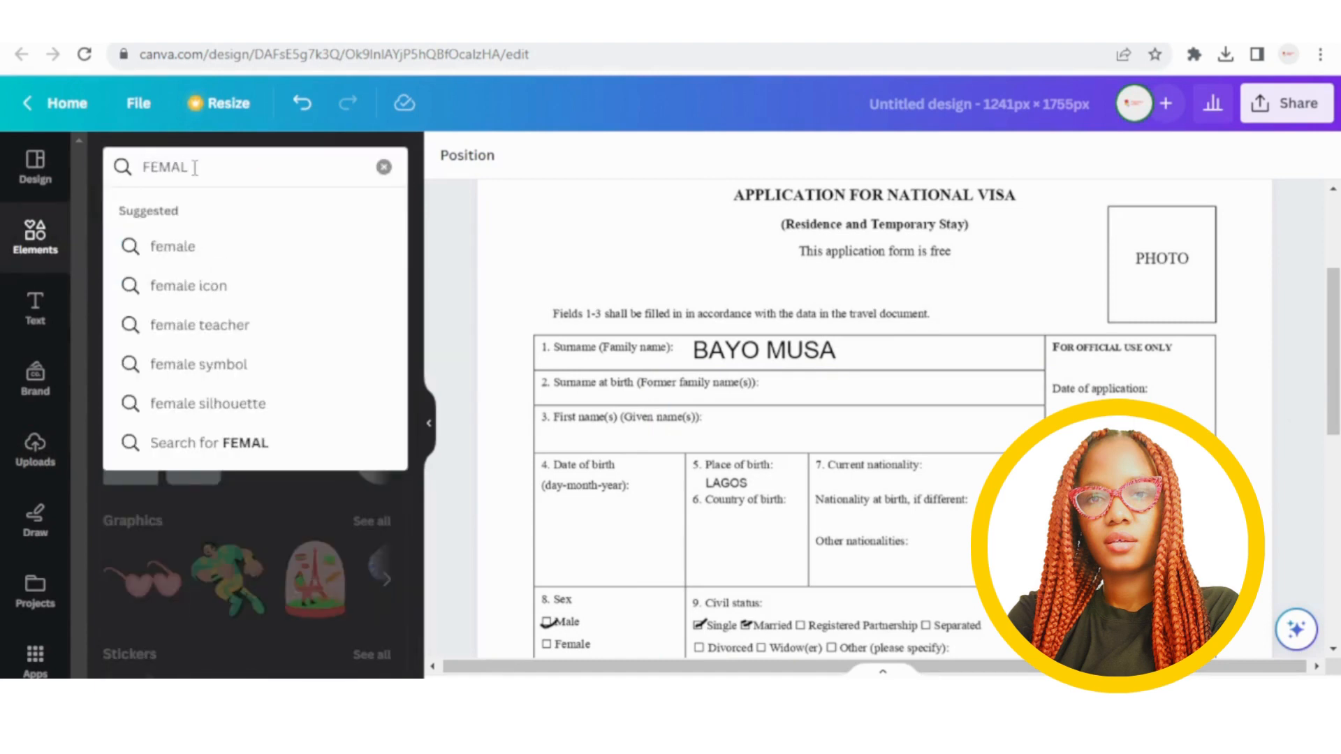
click(219, 250)
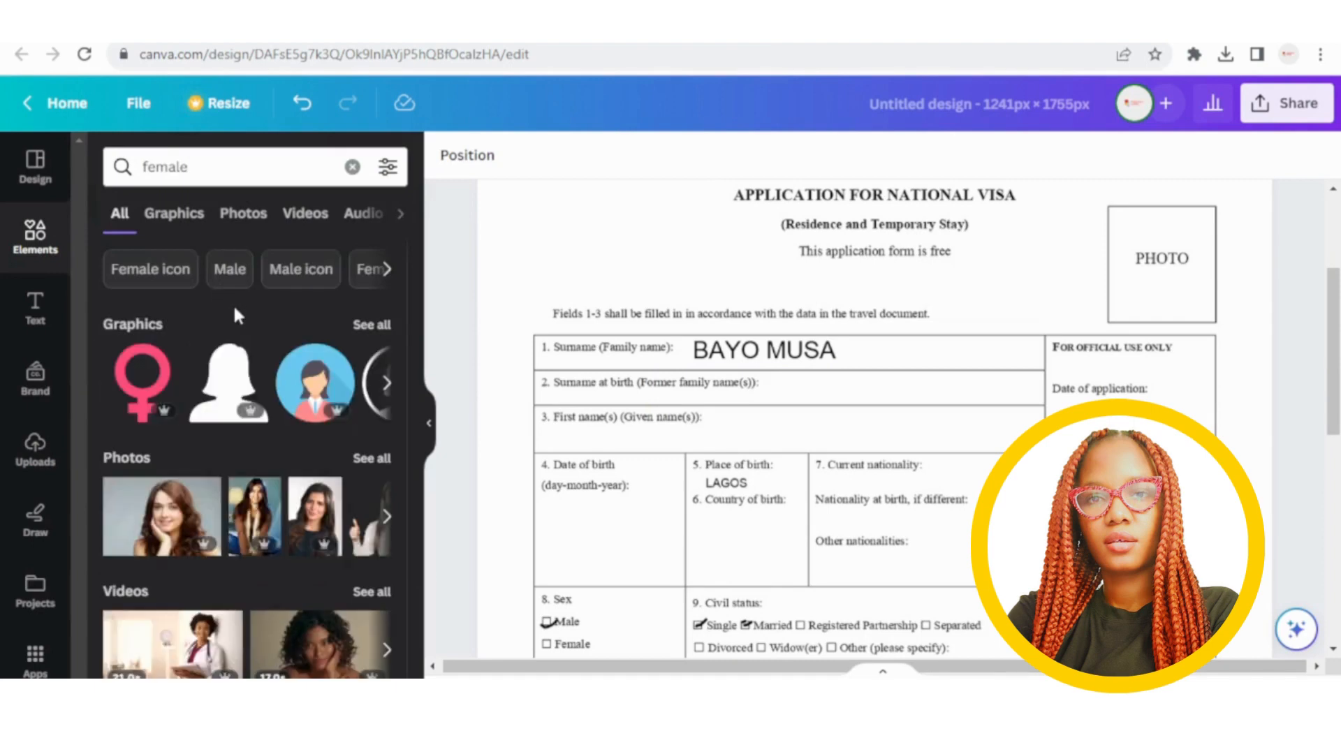
click(178, 516)
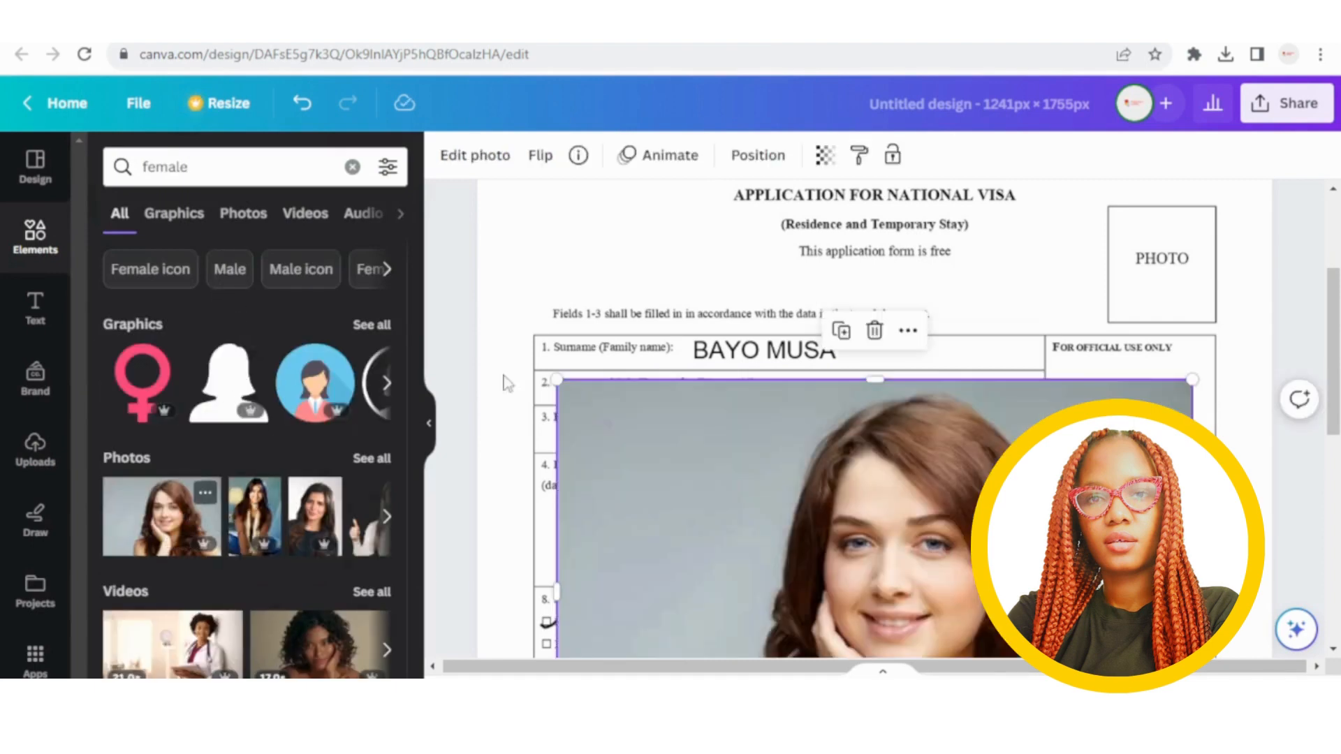
scroll(891, 349, down, 3)
scroll(908, 363, down, 3)
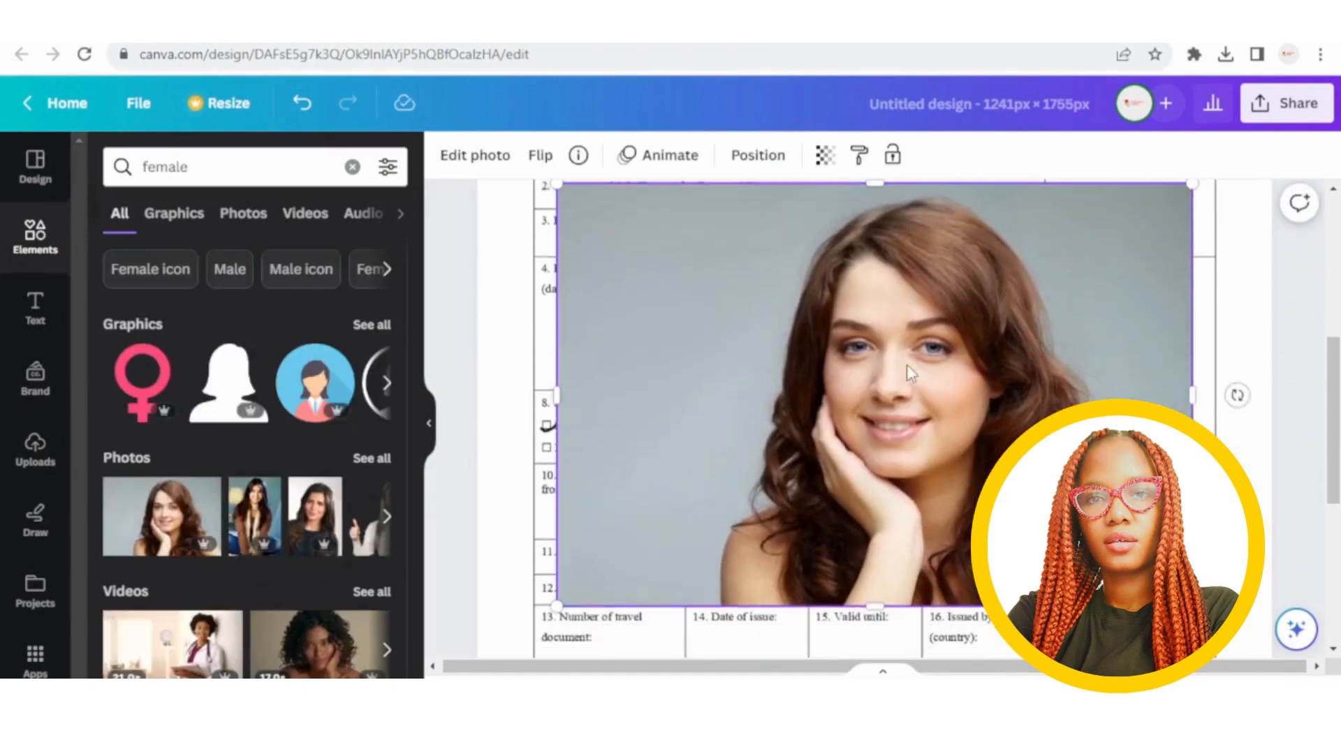
scroll(906, 365, up, 3)
scroll(906, 362, down, 3)
Shrink the portrait and fit it inside the PHOTO box at the top right.
drag(1192, 605, 812, 352)
drag(554, 261, 611, 264)
scroll(887, 315, up, 6)
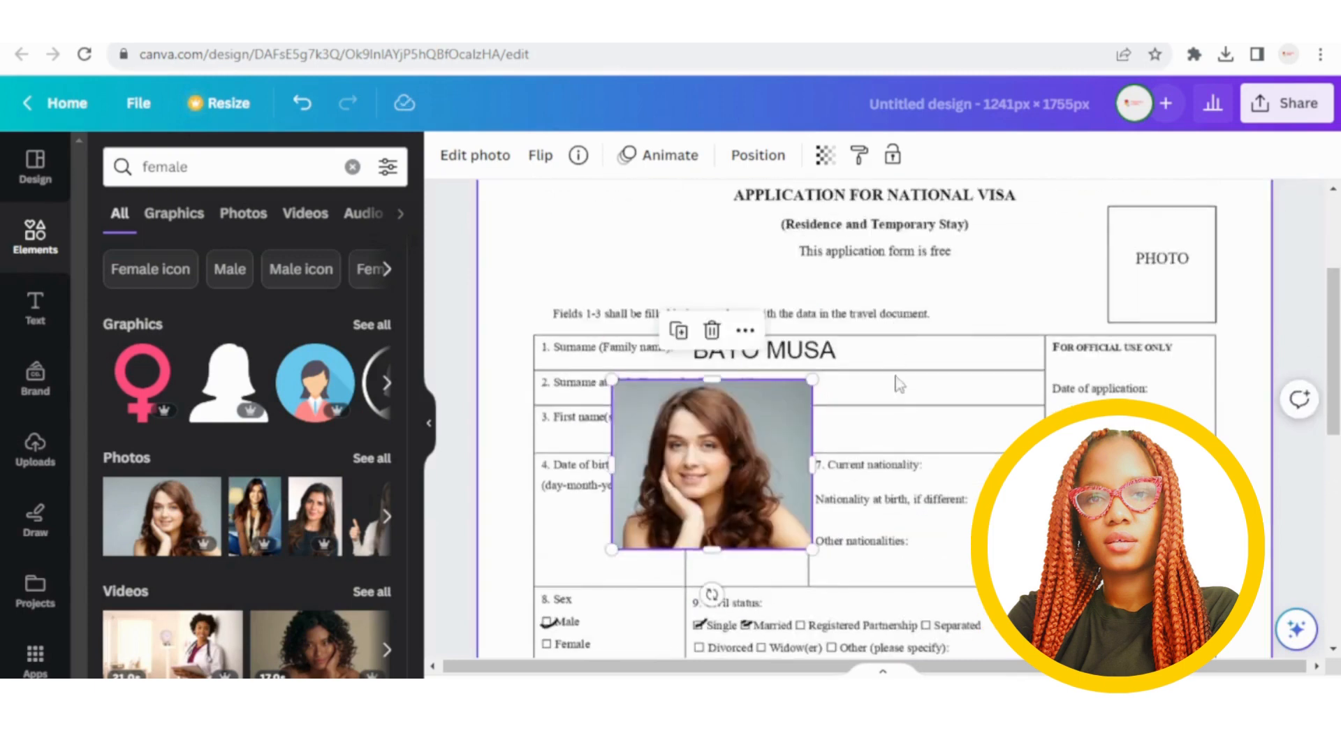
drag(719, 457, 1097, 285)
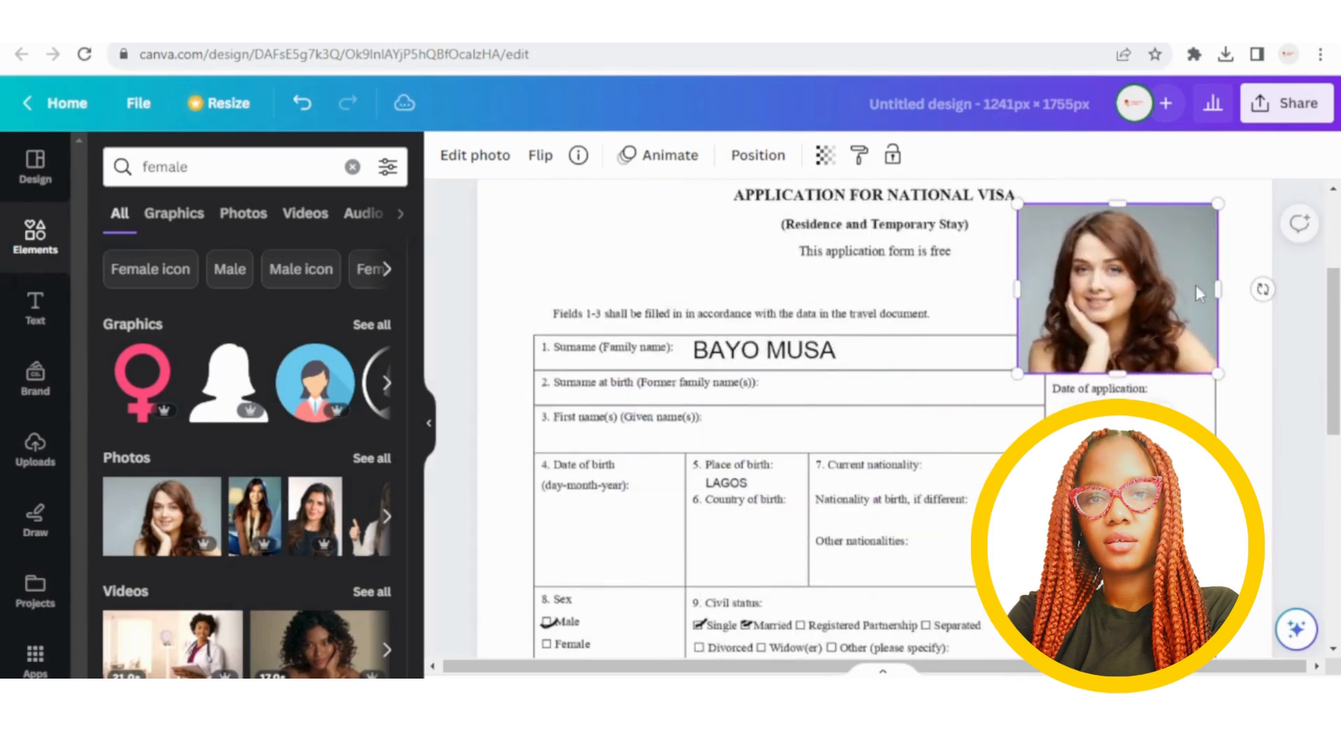
drag(1222, 286, 1191, 283)
drag(1189, 372, 1170, 281)
click(1063, 295)
click(1112, 314)
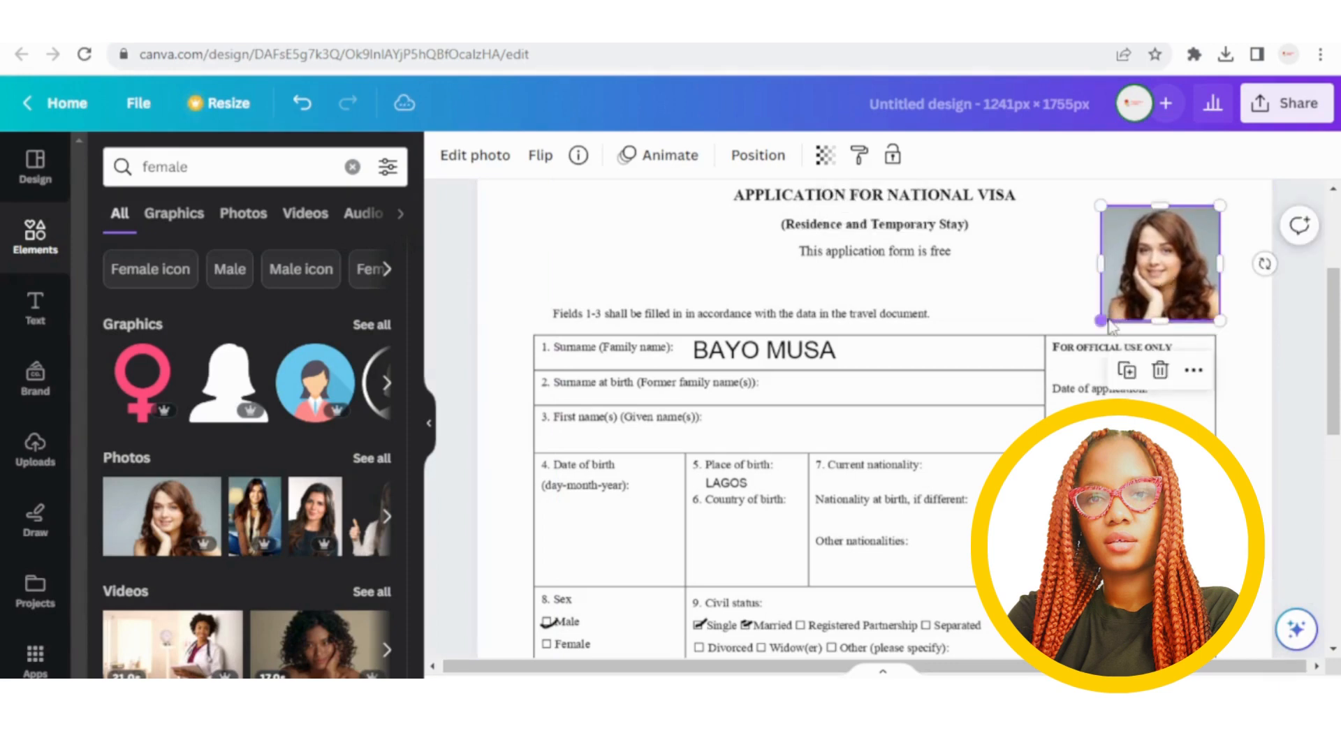
drag(1101, 324, 1102, 326)
click(1058, 311)
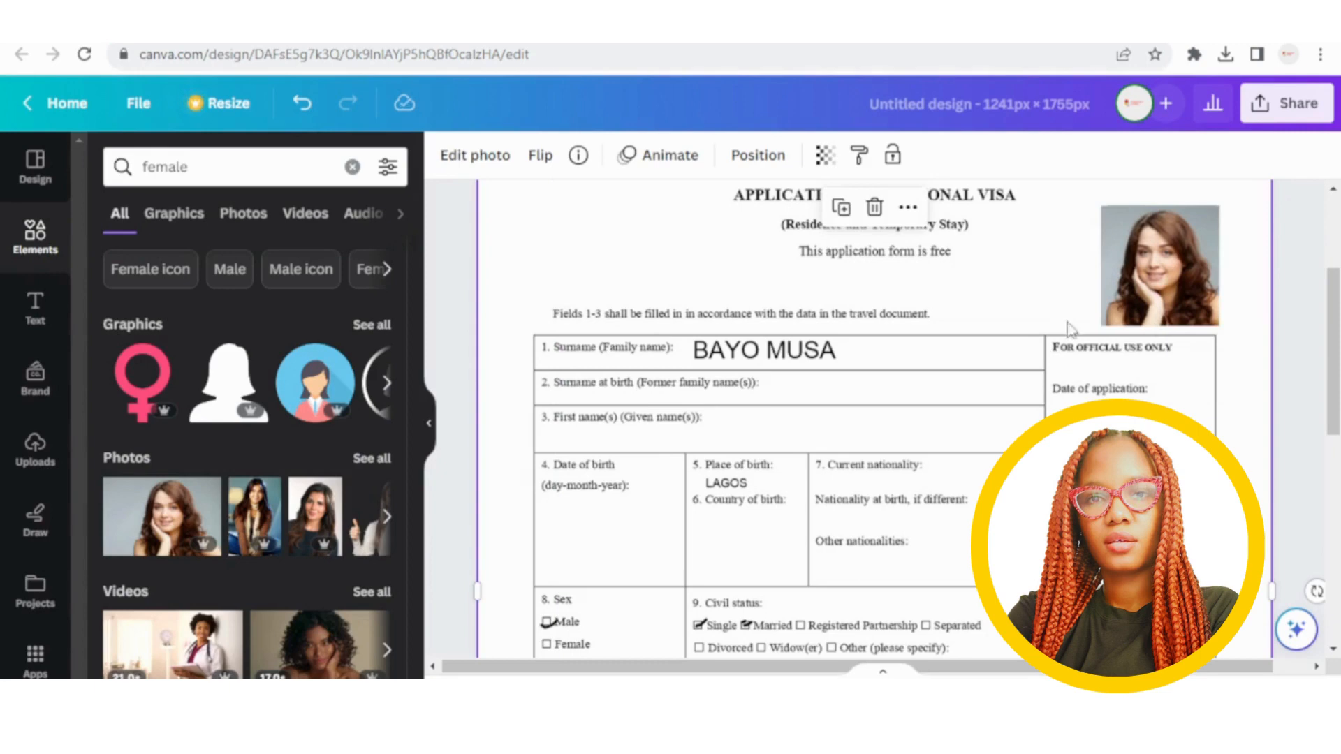
scroll(1242, 391, up, 3)
Download the design with the file type changed from PNG to PDF Standard.
click(1286, 106)
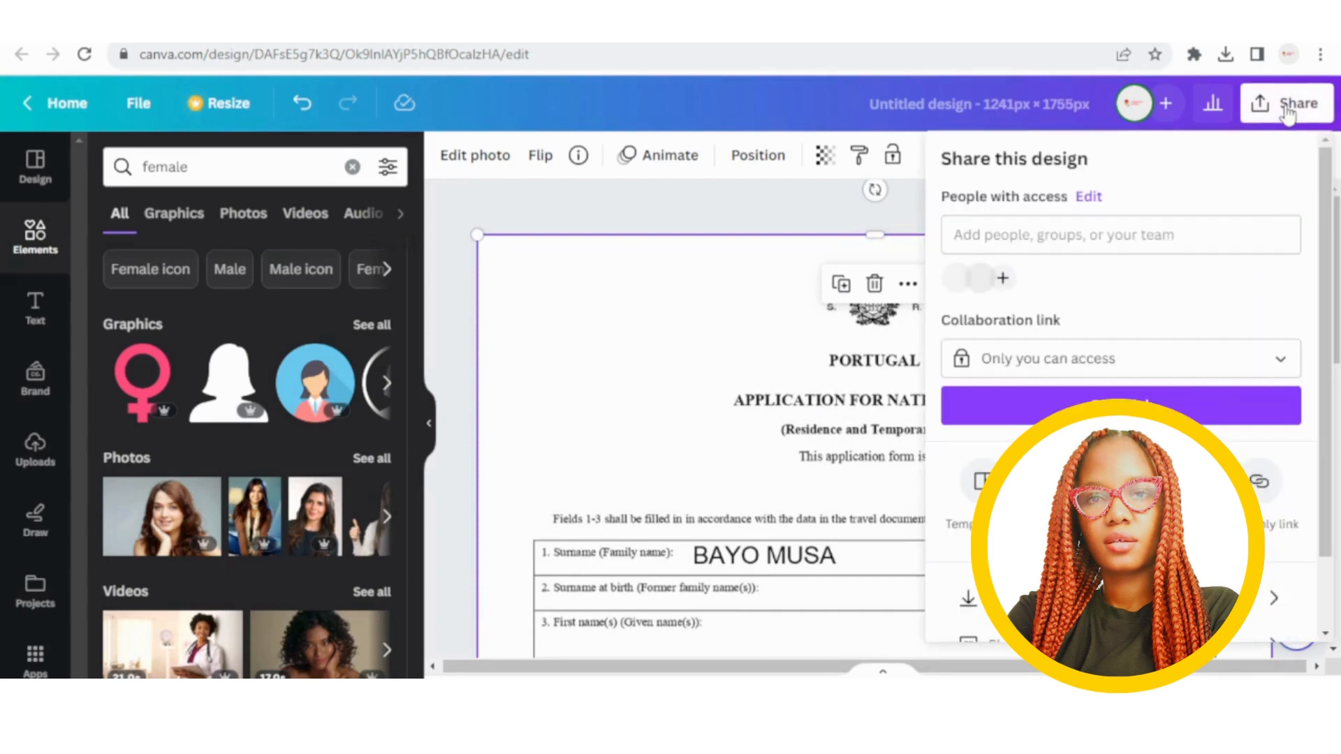
scroll(1117, 349, down, 2)
click(1118, 513)
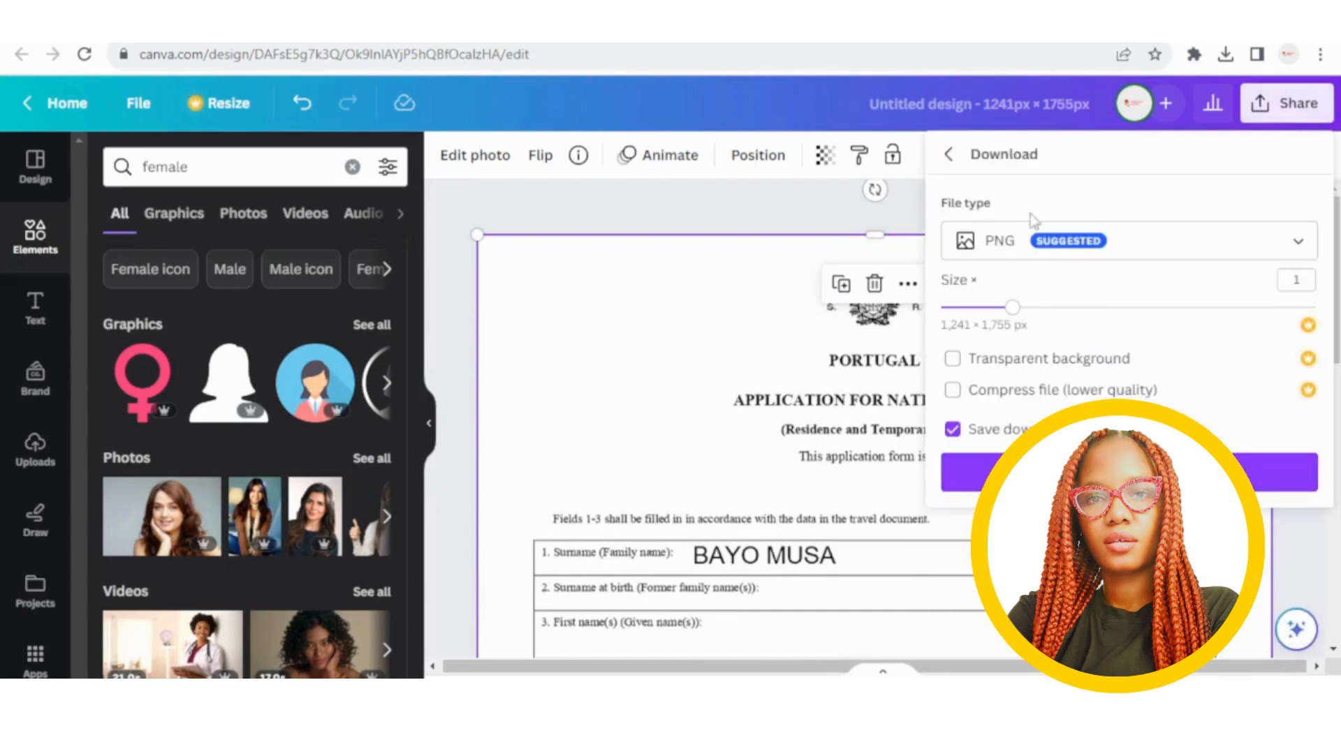
click(1156, 246)
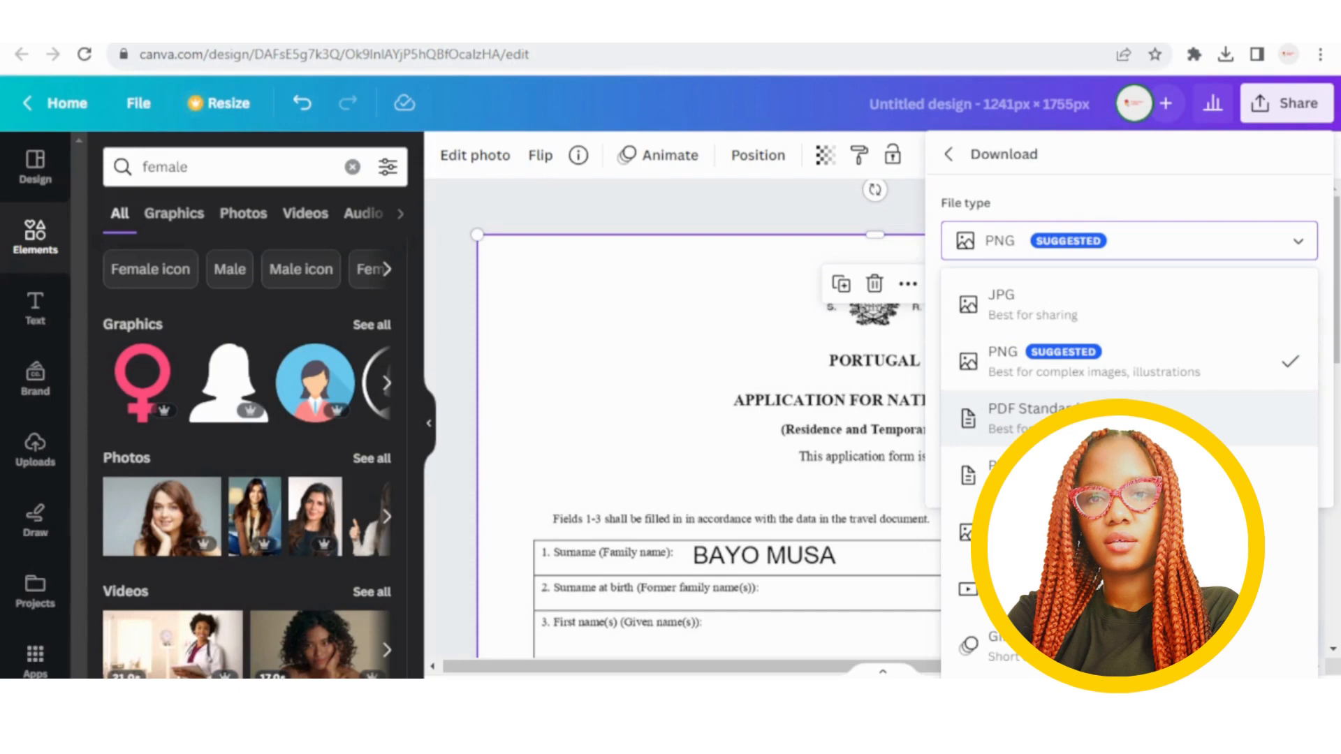
click(1075, 419)
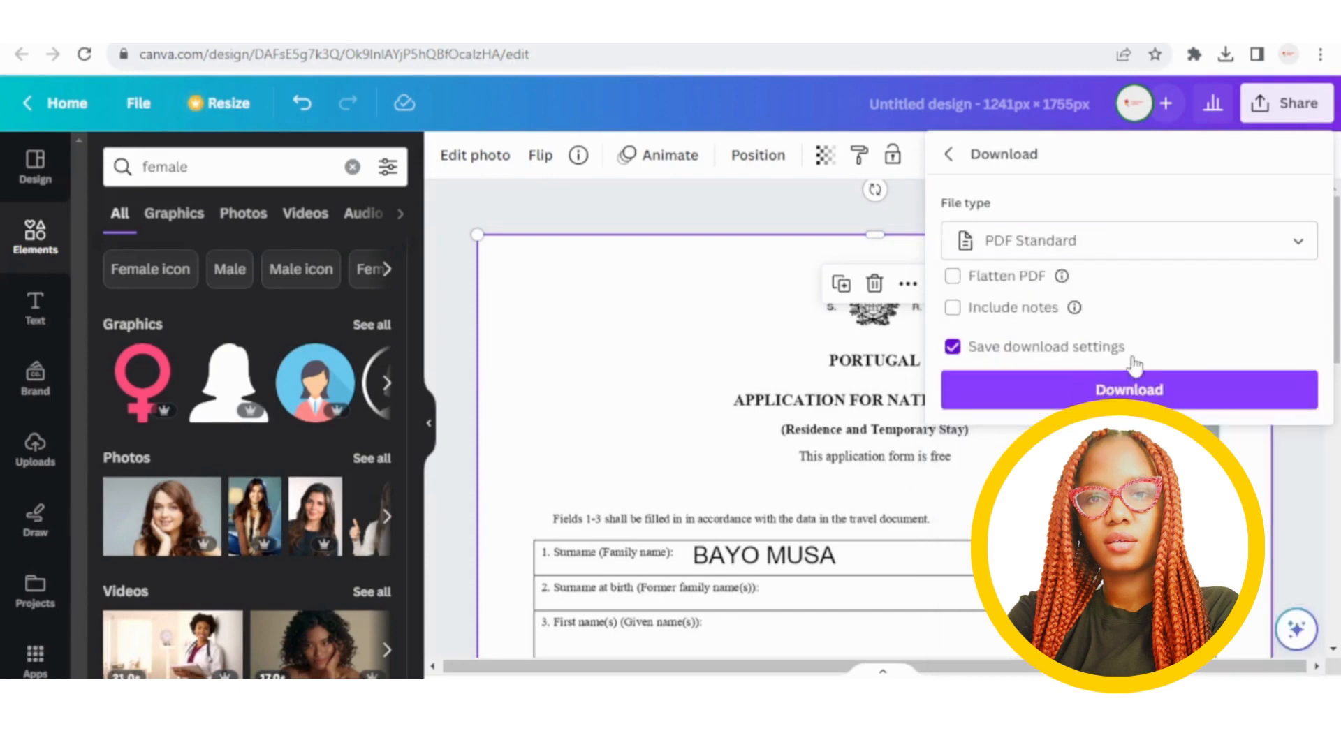
click(1219, 405)
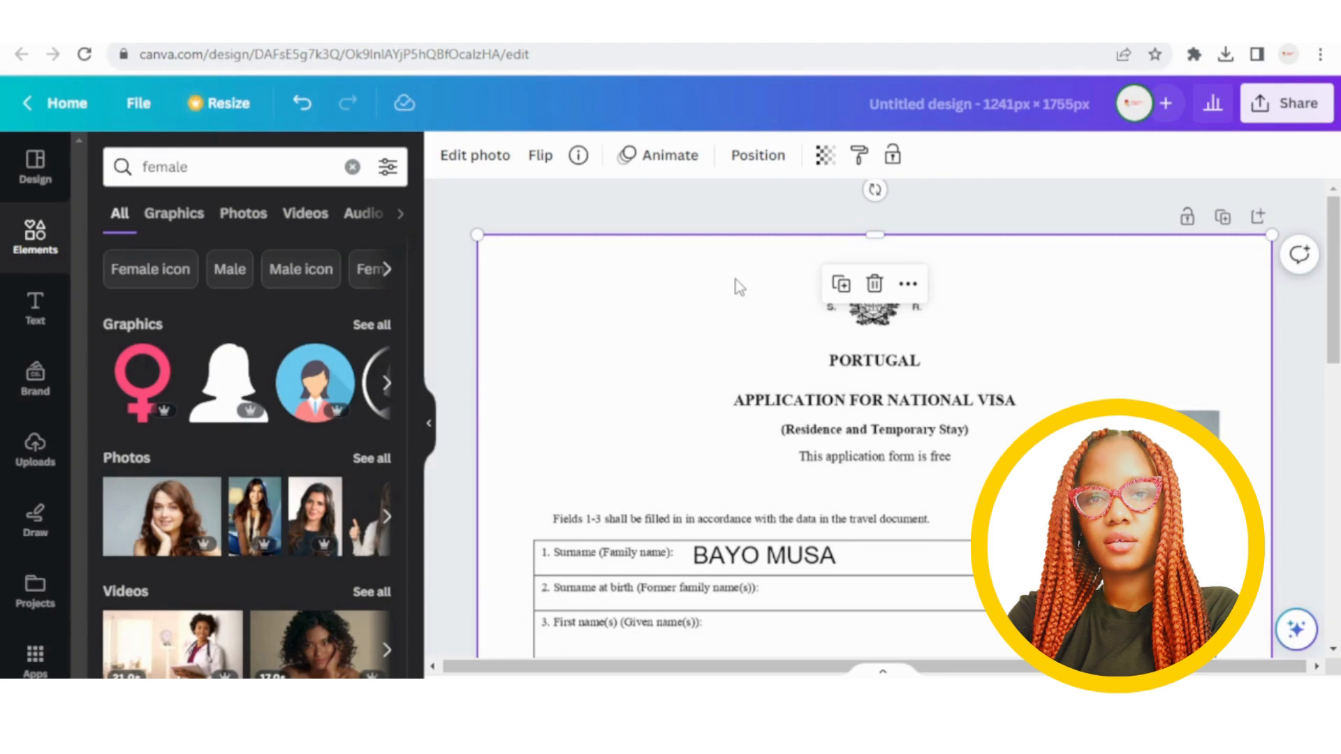
Scroll through the filled form to review it, then bring up the Text panel.
scroll(745, 284, down, 3)
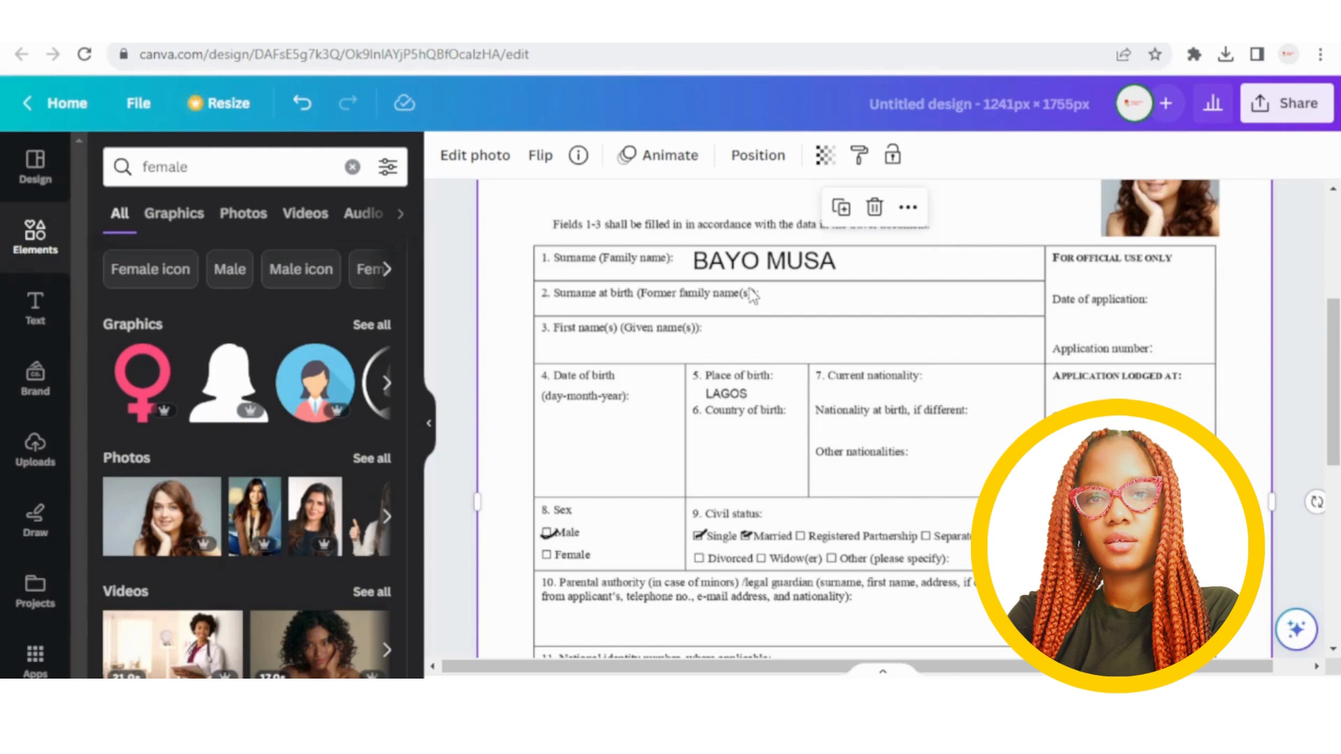
scroll(786, 359, up, 3)
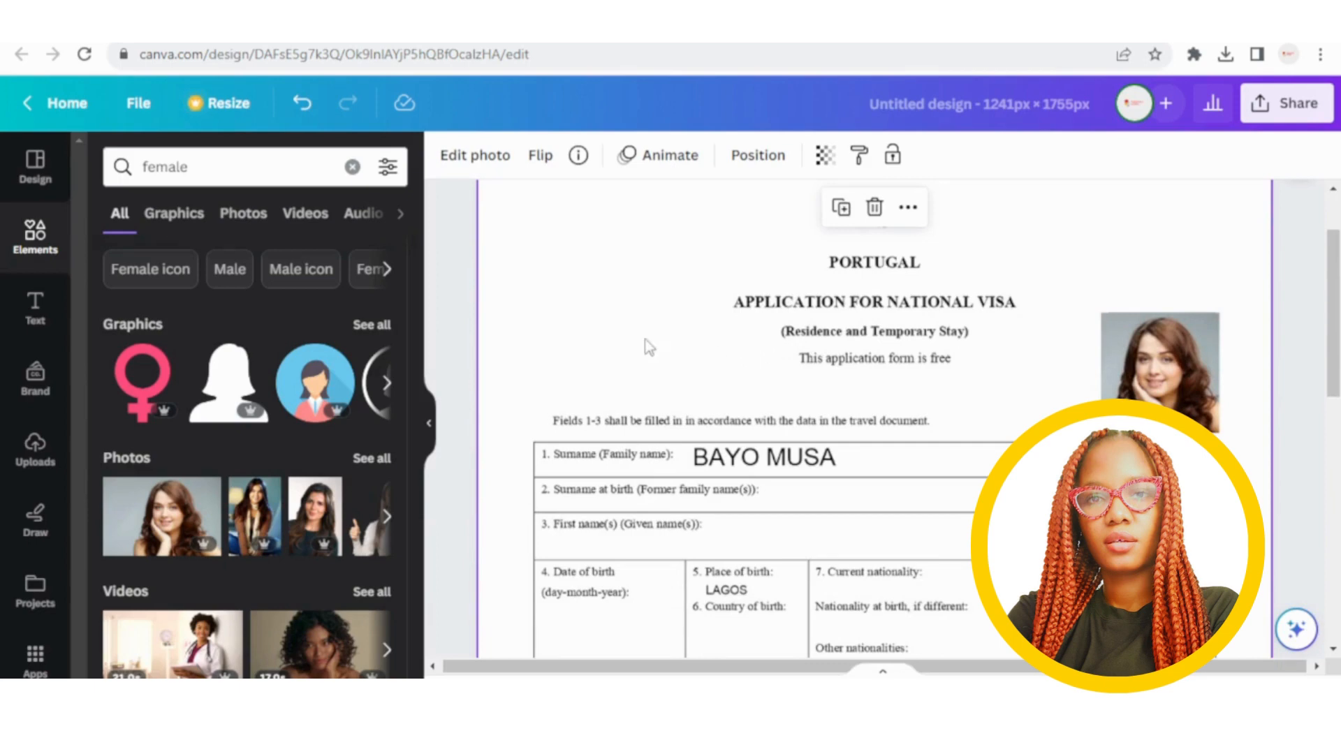
scroll(648, 278, down, 2)
scroll(648, 278, down, 2)
scroll(768, 408, up, 3)
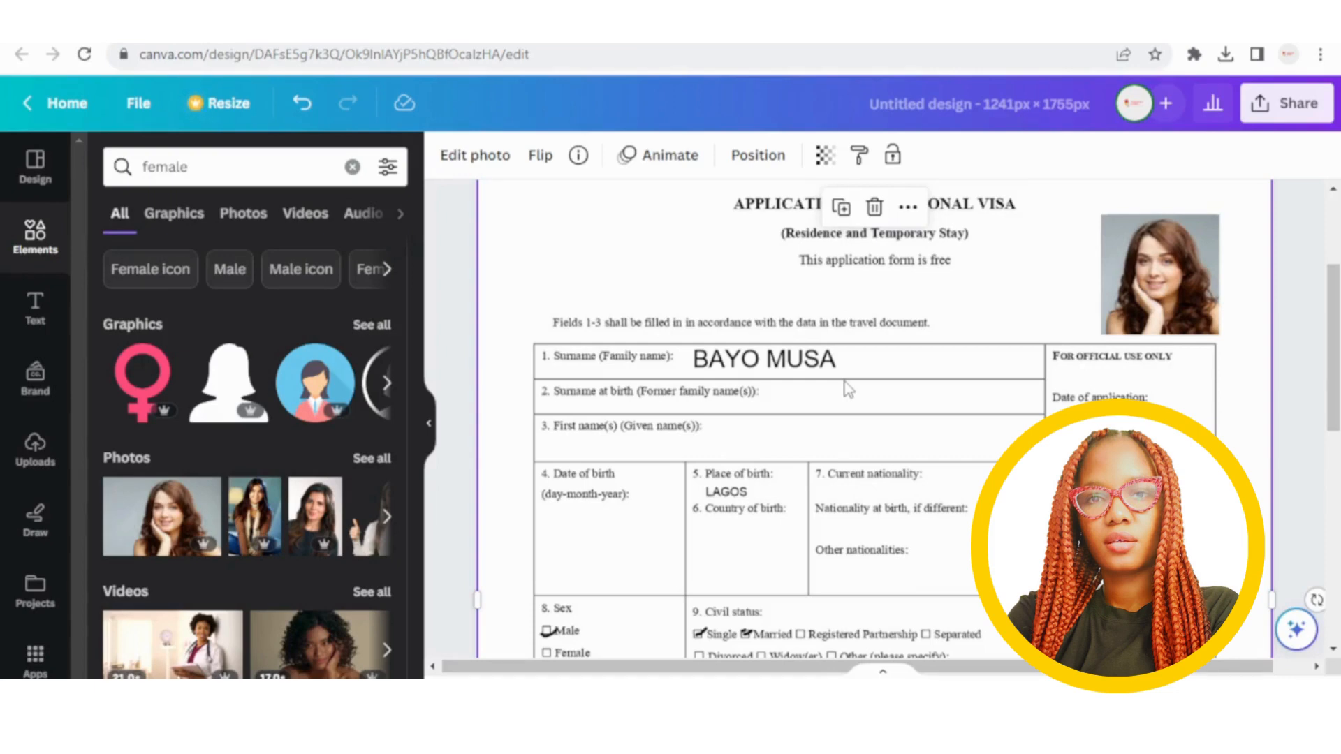
scroll(845, 379, down, 2)
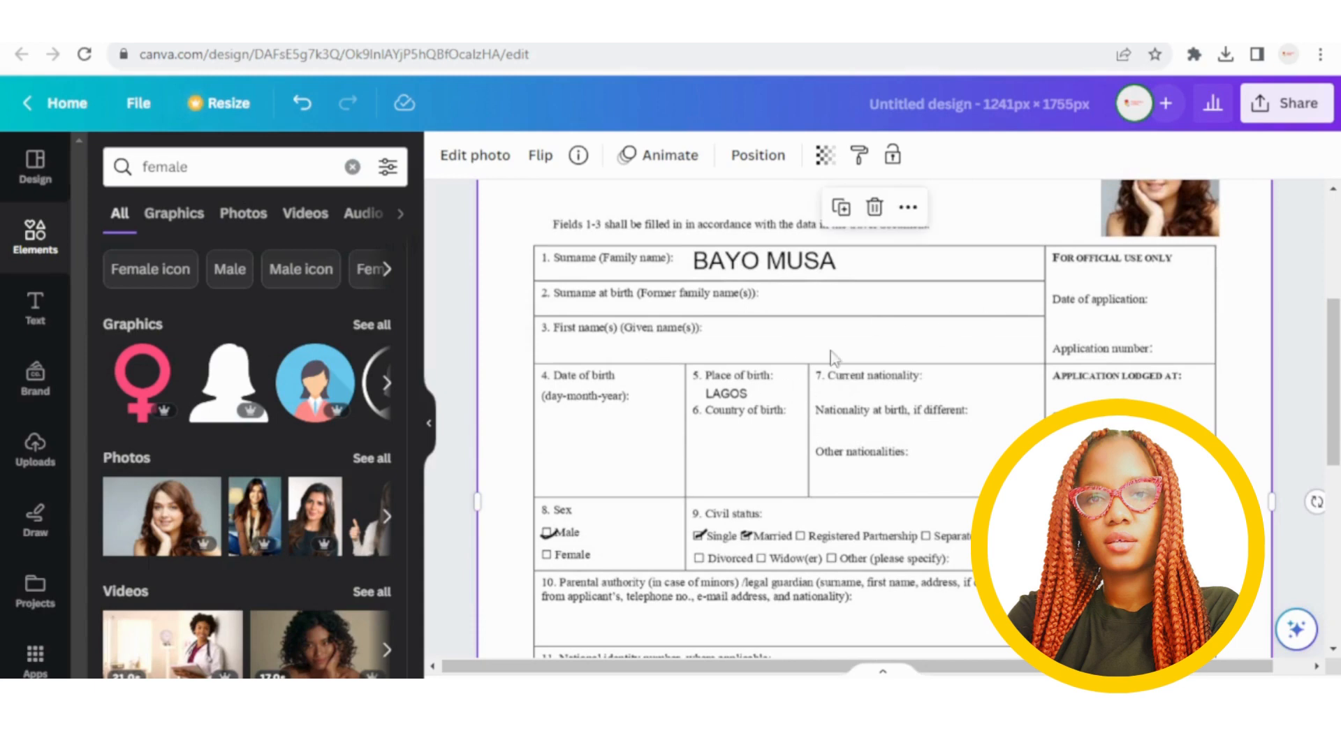
click(29, 311)
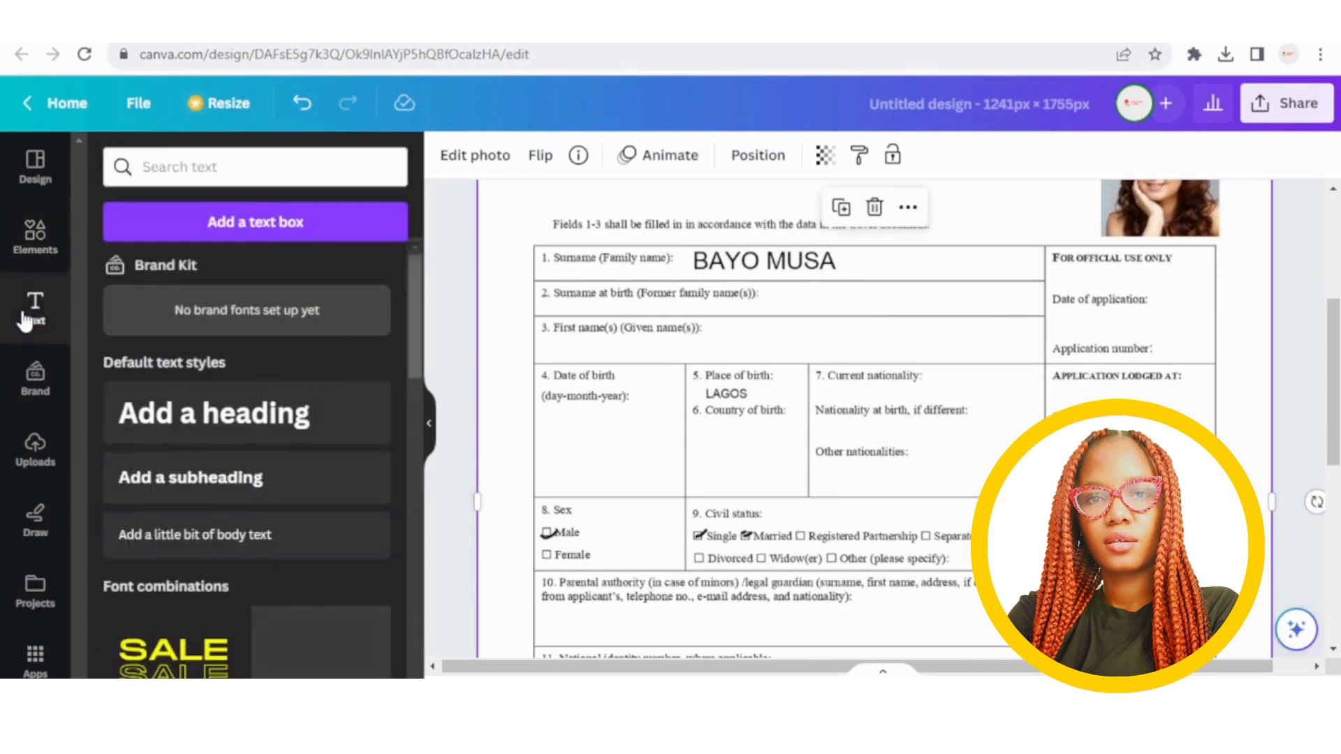
Add a text box with the applicant's full name at size 24 in field 3, First name(s).
click(245, 221)
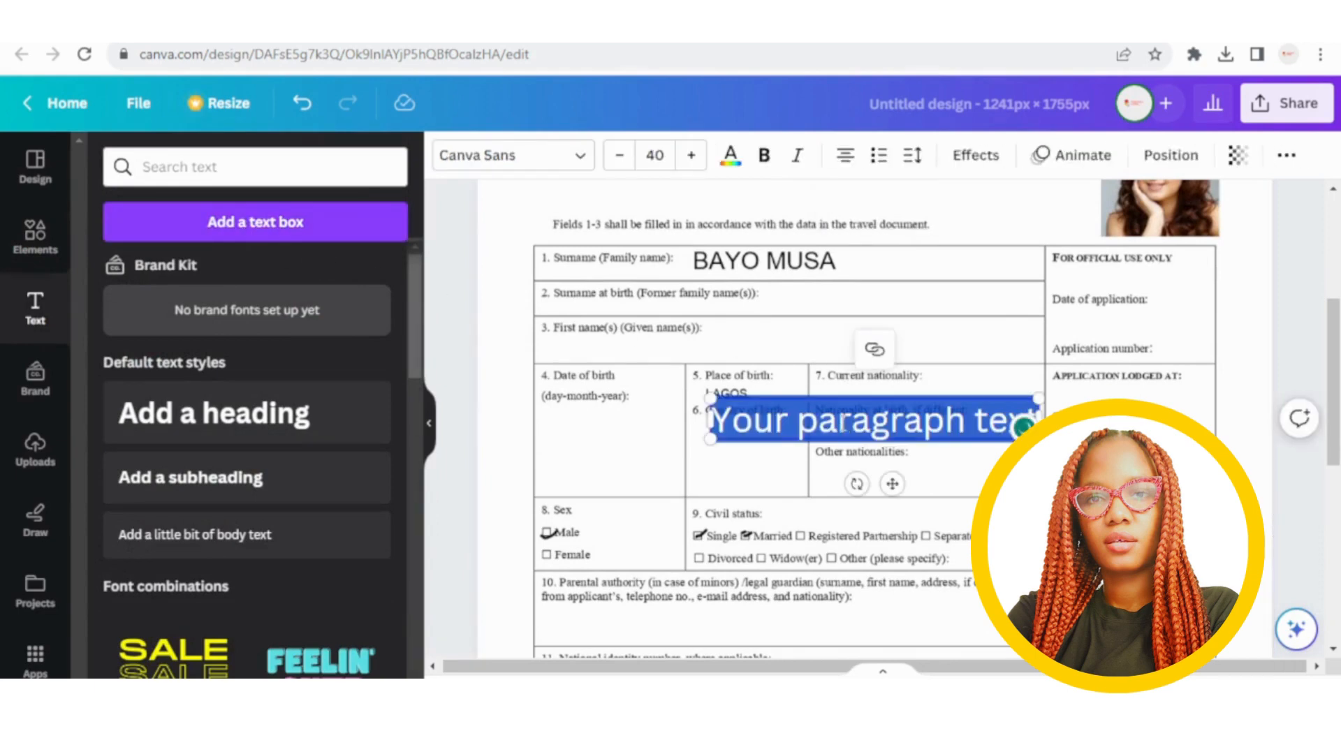
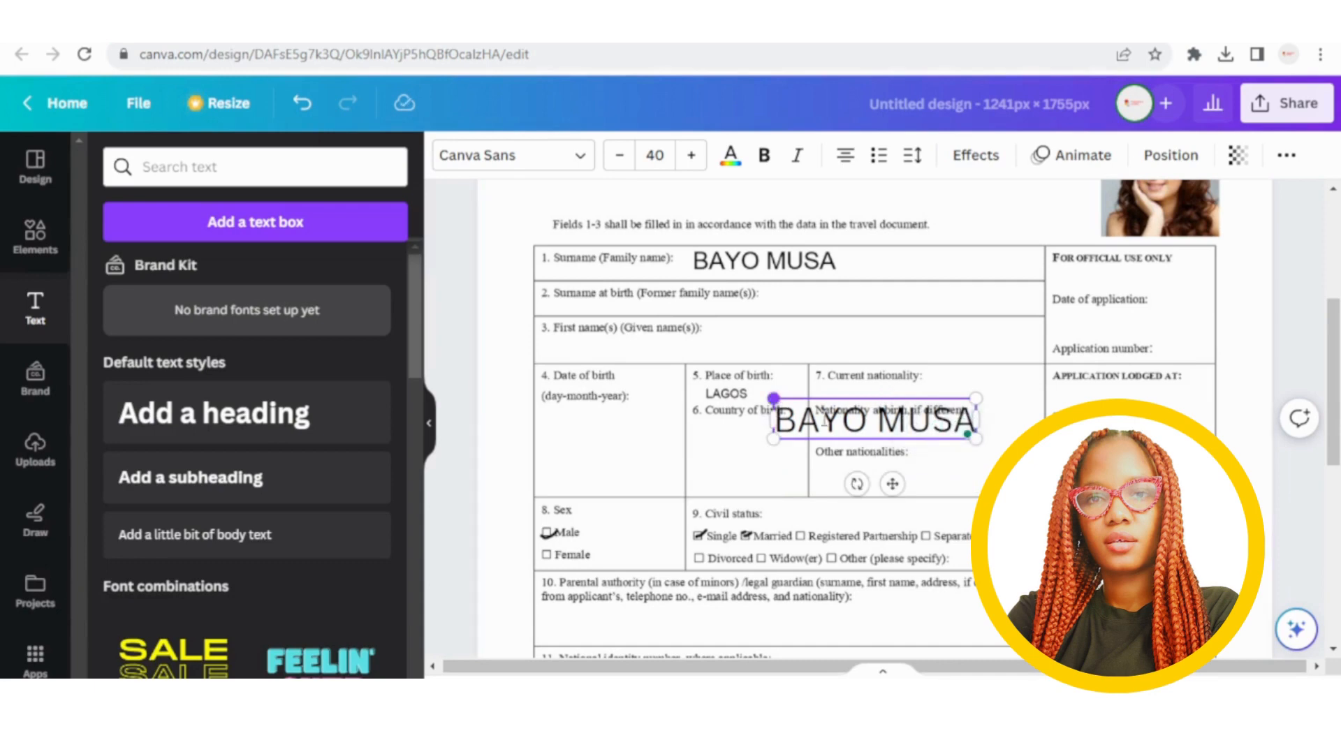
drag(773, 398, 854, 416)
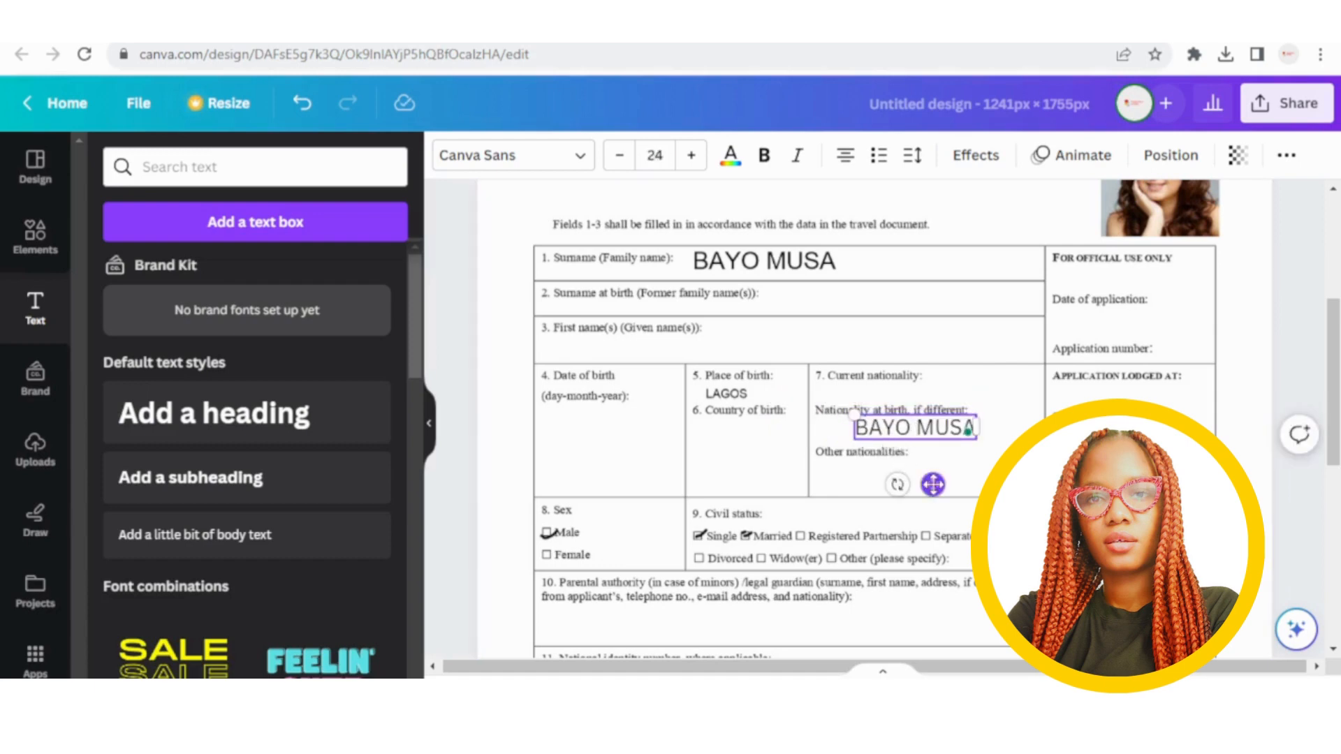
drag(933, 484, 798, 388)
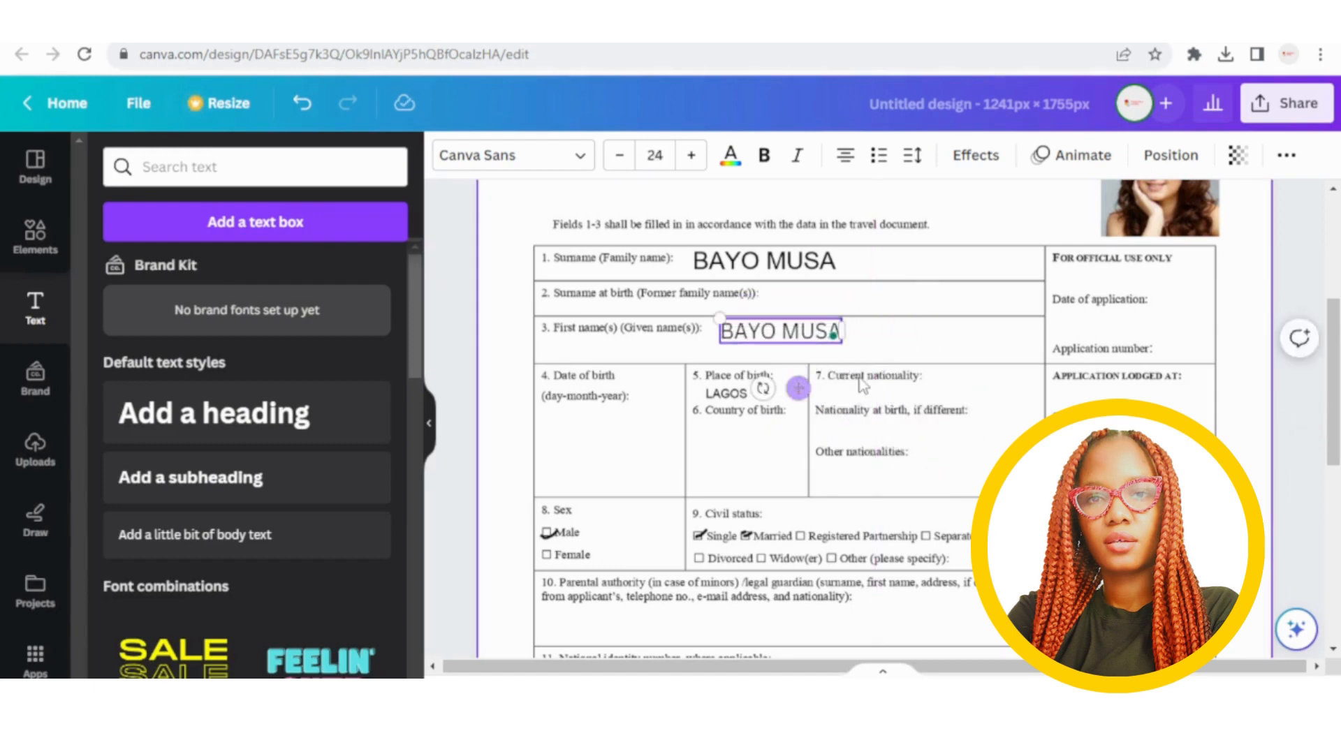
scroll(882, 370, up, 5)
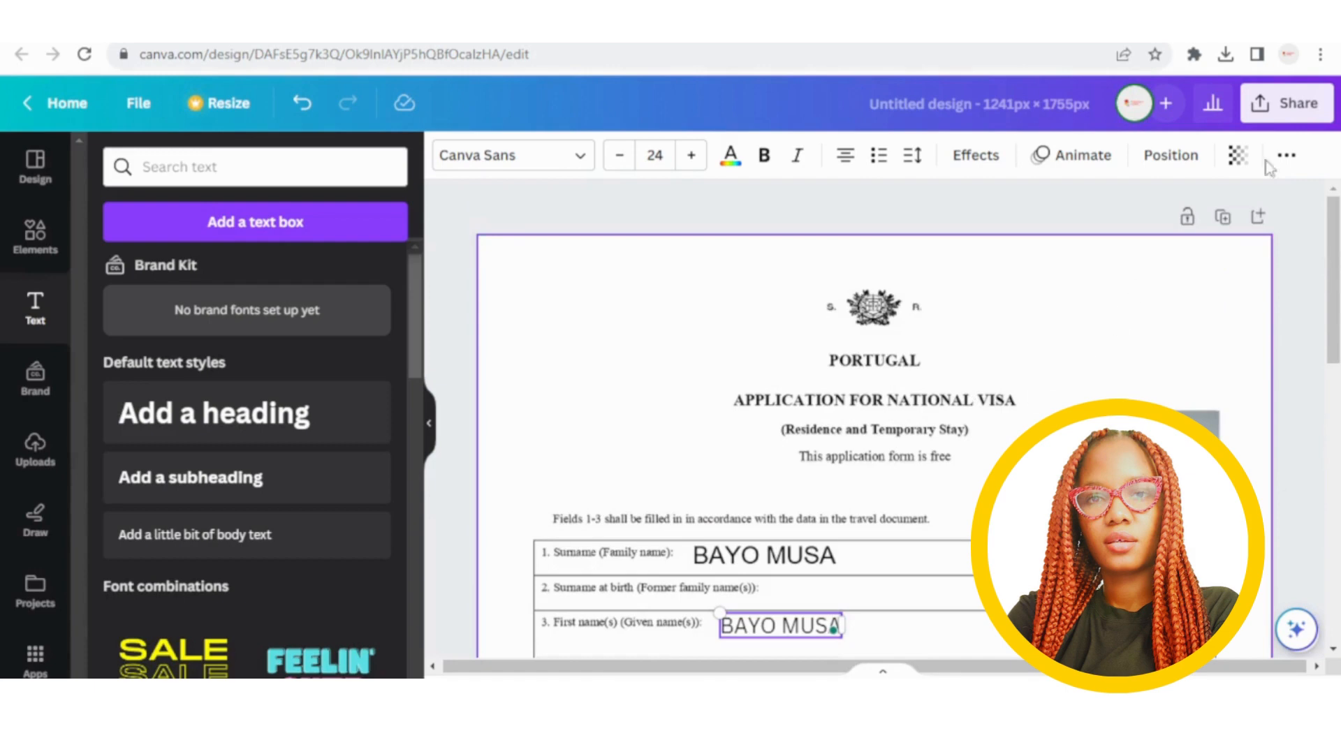
Reopen the download settings to confirm the PDF Standard file type, then close them.
click(1285, 103)
scroll(1208, 353, down, 1)
scroll(1207, 353, down, 1)
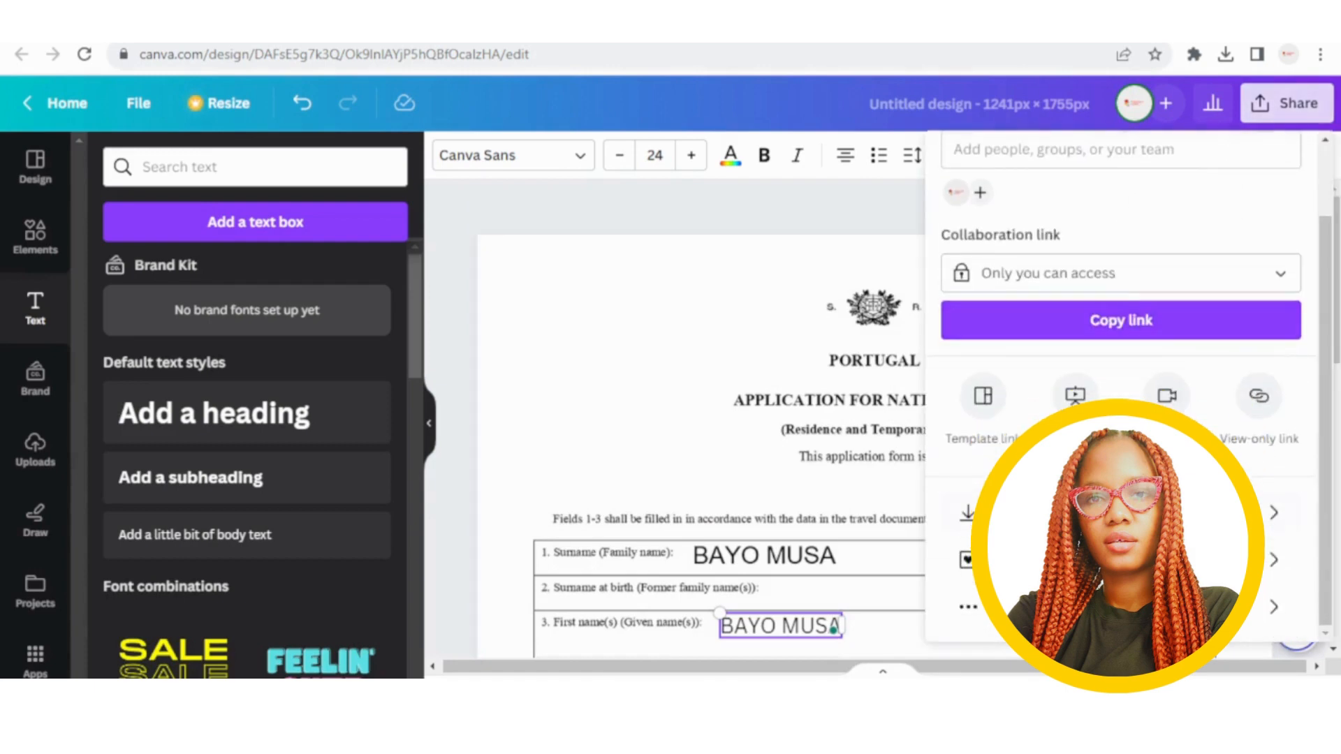
click(1208, 513)
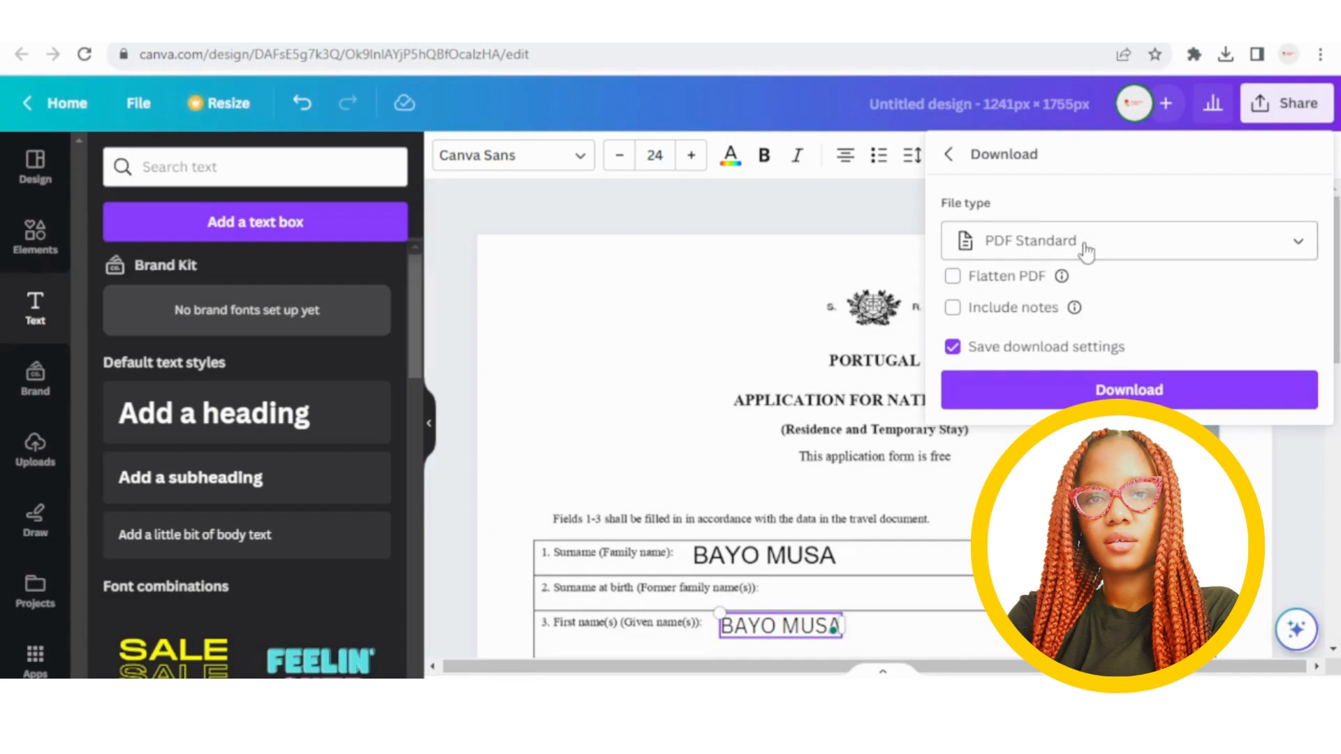
click(1108, 251)
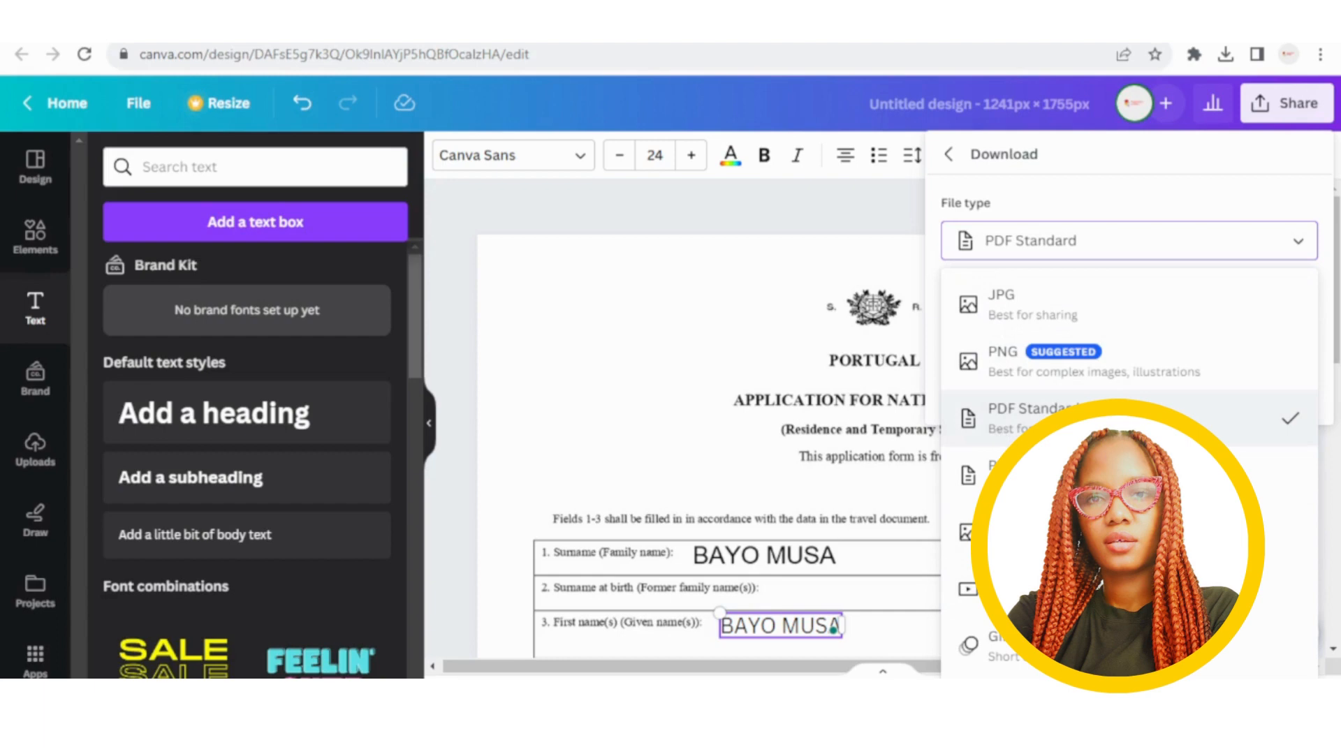
click(568, 309)
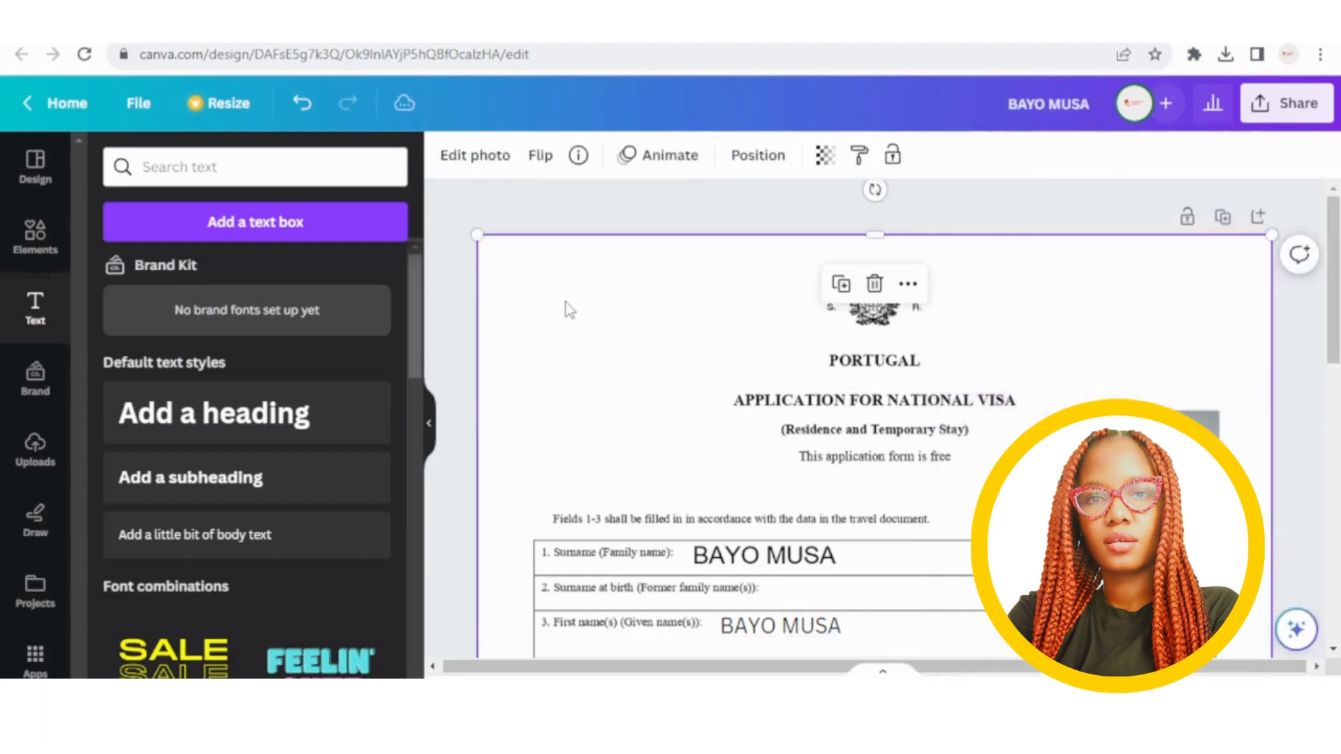